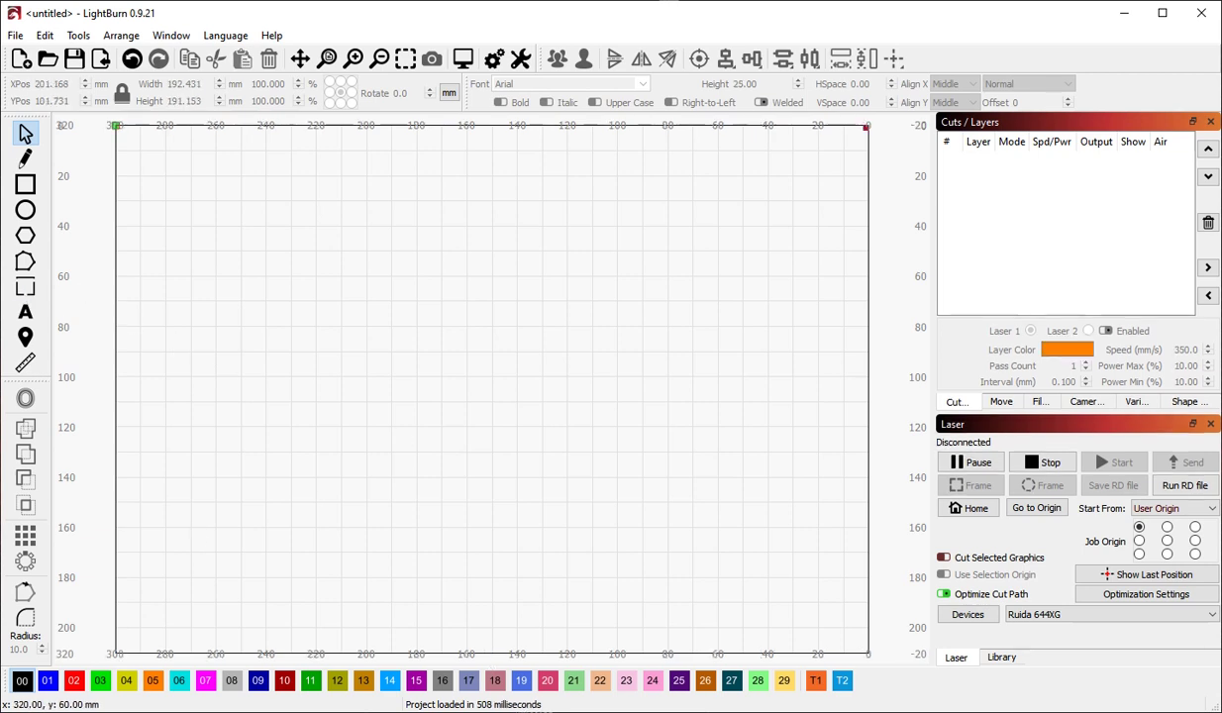
Load Stump.lbrn and then Stump.lbrn2, comparing and closing each file's Properties window.
{"action": "left_click_drag", "start_coordinate": [2, 339], "coordinate": [458, 340]}
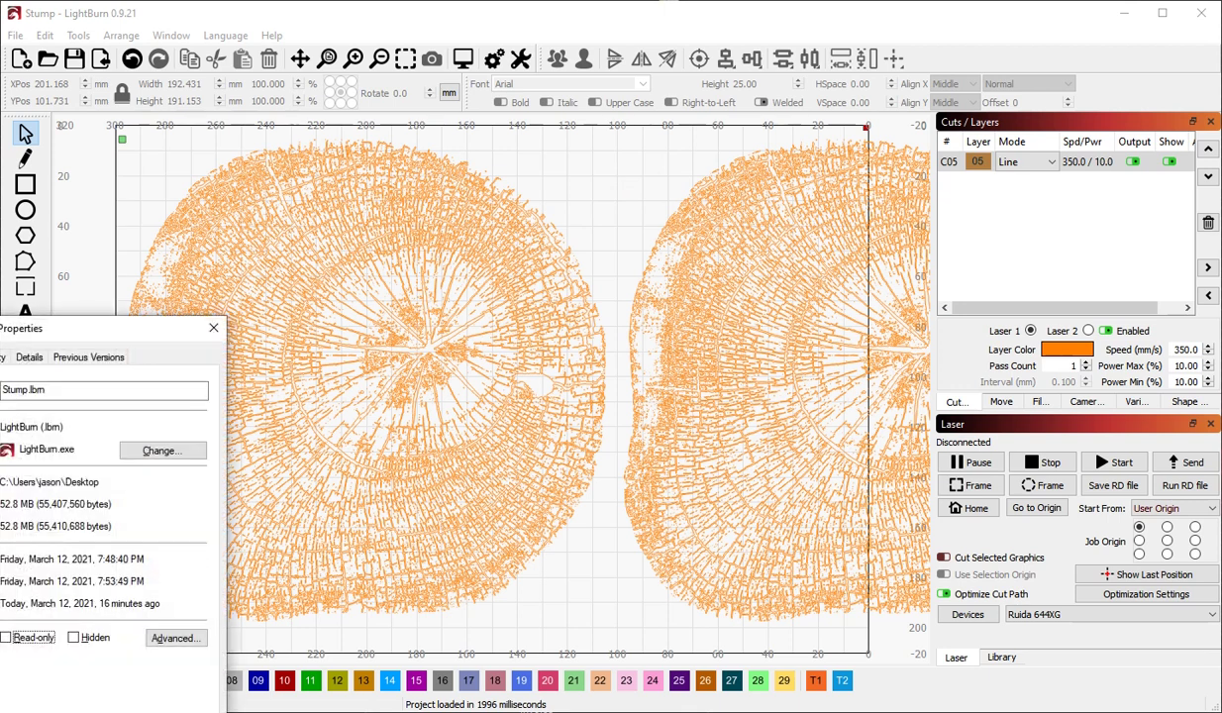
{"action": "left_click_drag", "start_coordinate": [41, 295], "coordinate": [165, 230]}
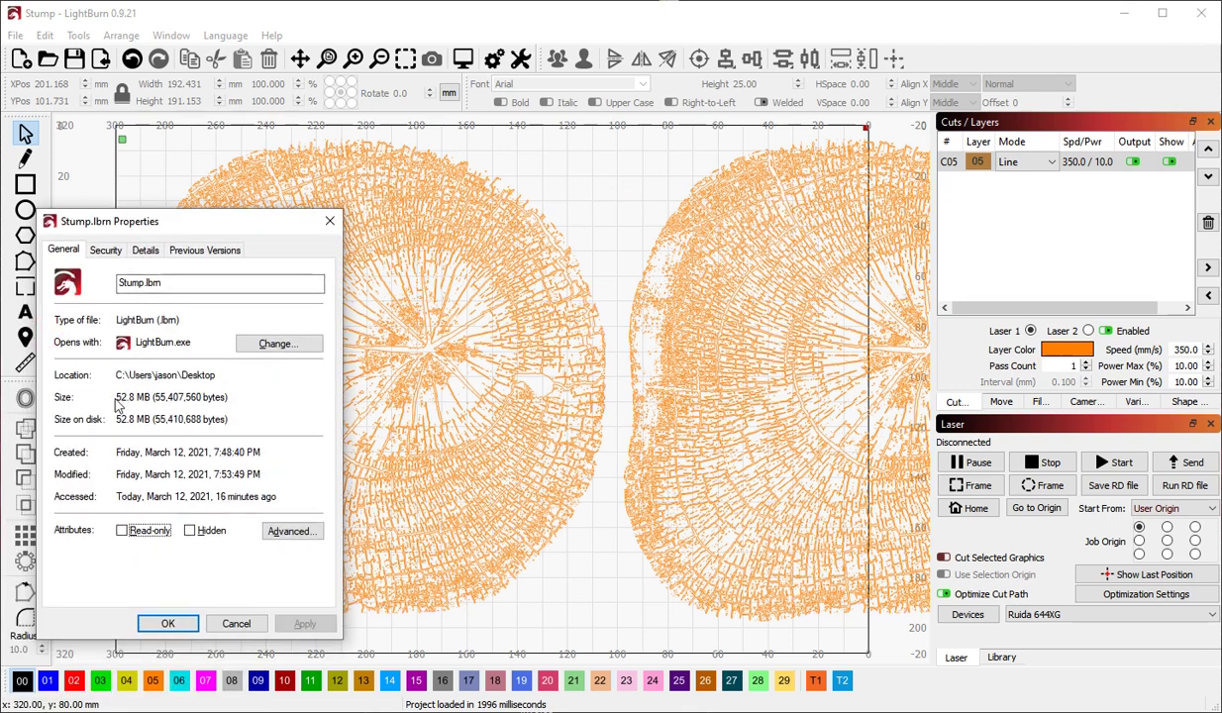
{"action": "left_click", "coordinate": [329, 223]}
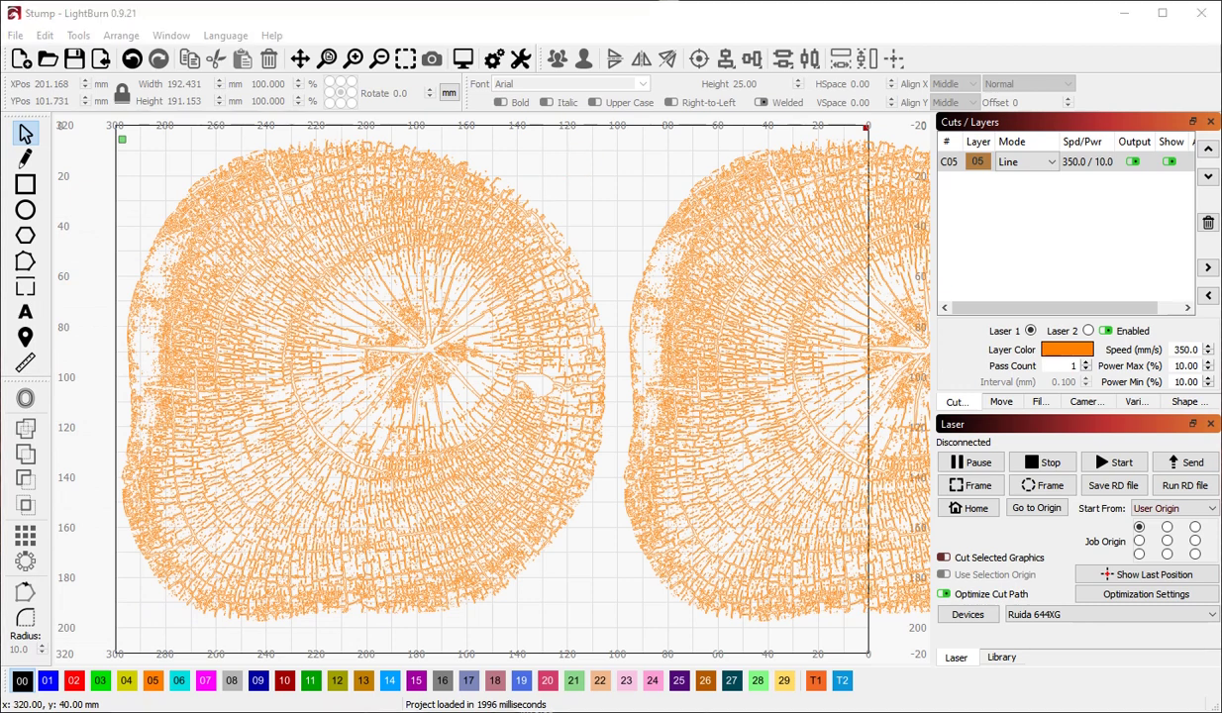
{"action": "left_click_drag", "start_coordinate": [436, 243], "coordinate": [564, 283]}
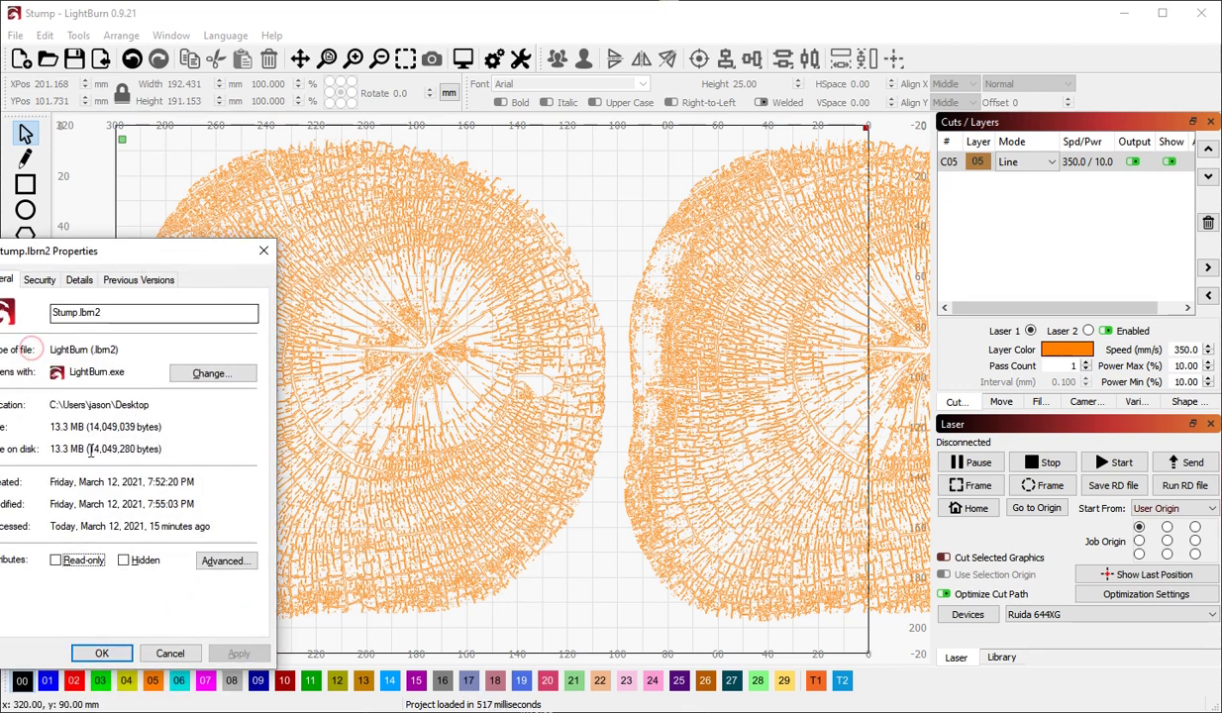
{"action": "left_click", "coordinate": [263, 253]}
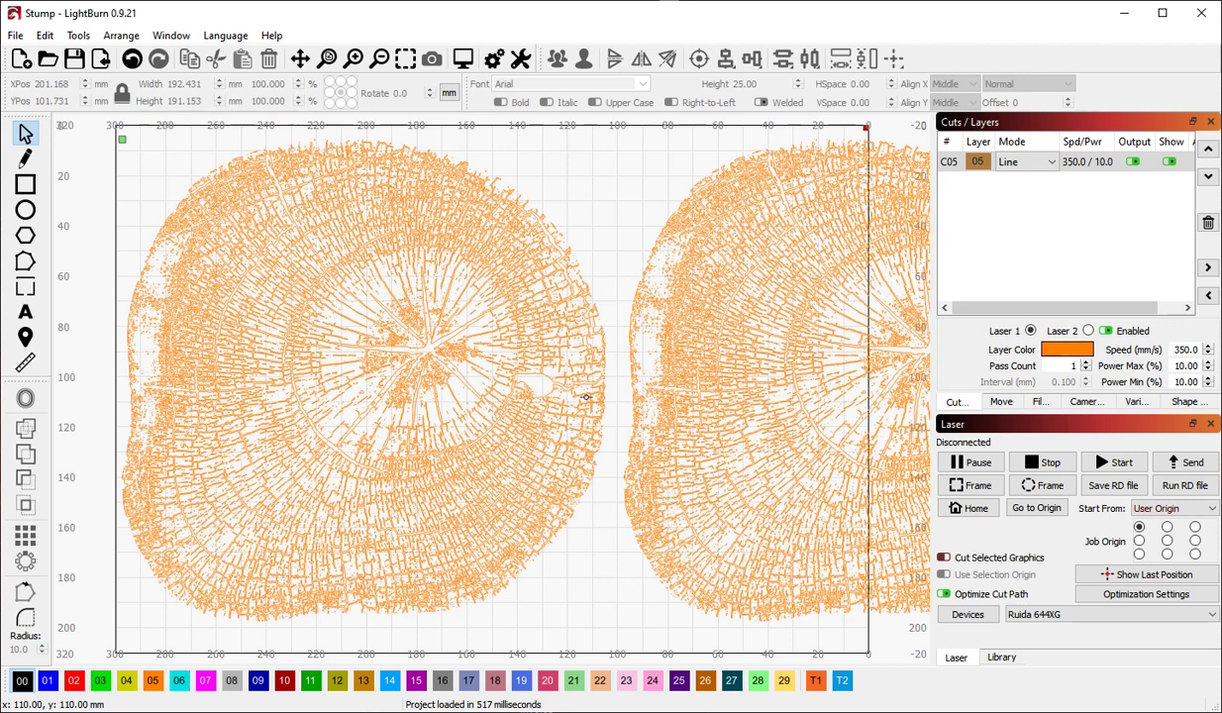
{"action": "scroll", "coordinate": [579, 562], "scroll_direction": "down", "scroll_amount": 1}
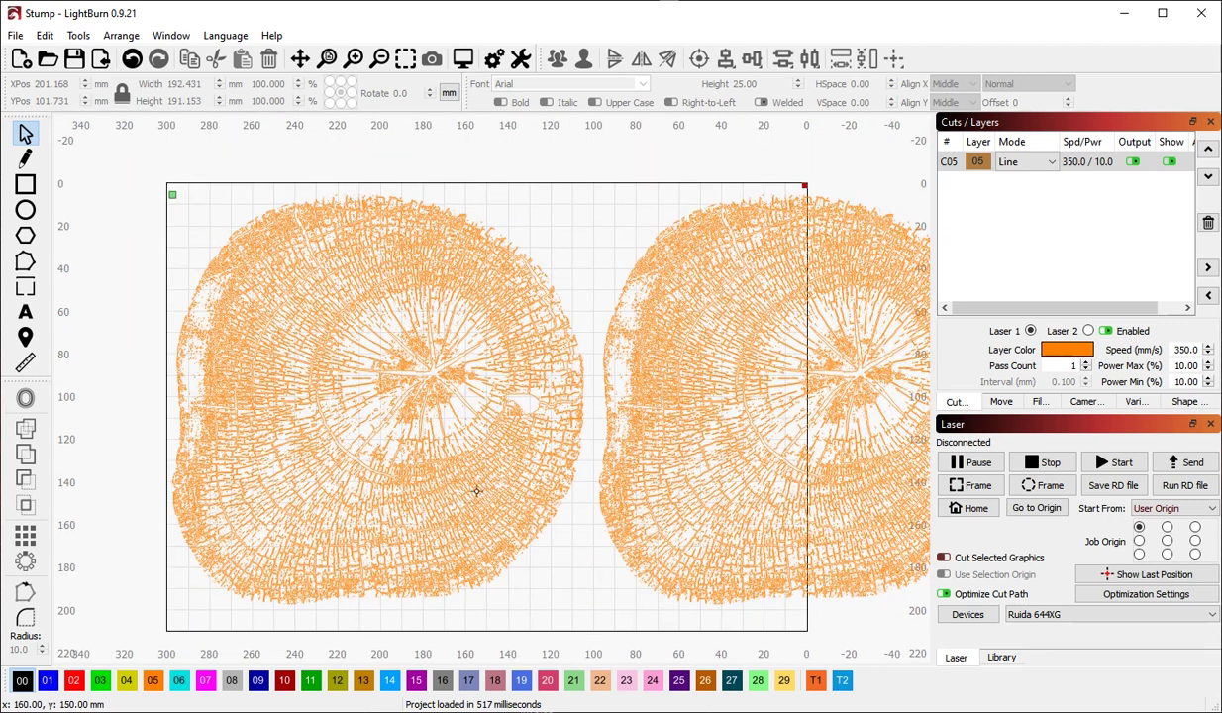
{"action": "scroll", "coordinate": [490, 500], "scroll_direction": "up", "scroll_amount": 1}
{"action": "left_click", "coordinate": [566, 574]}
{"action": "scroll", "coordinate": [428, 505], "scroll_direction": "down", "scroll_amount": 3}
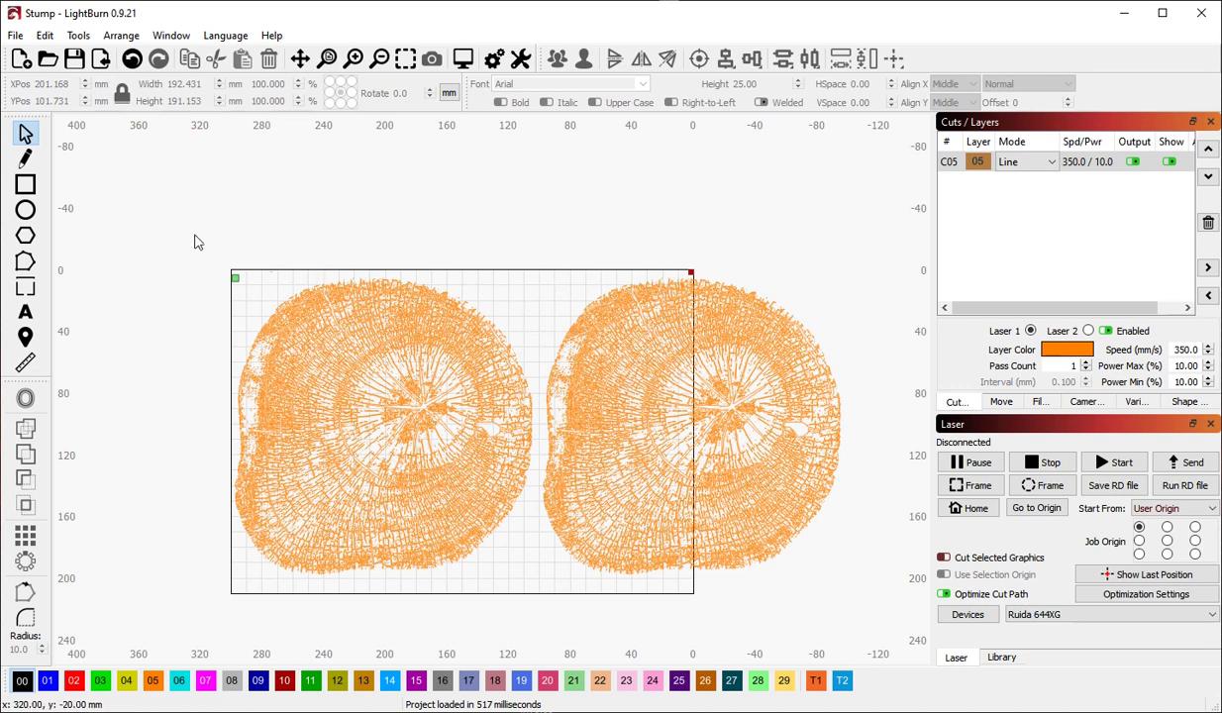
Duplicate both stumps with Ctrl+D and nudge the copies up above the originals.
{"action": "left_click_drag", "start_coordinate": [183, 214], "coordinate": [802, 634]}
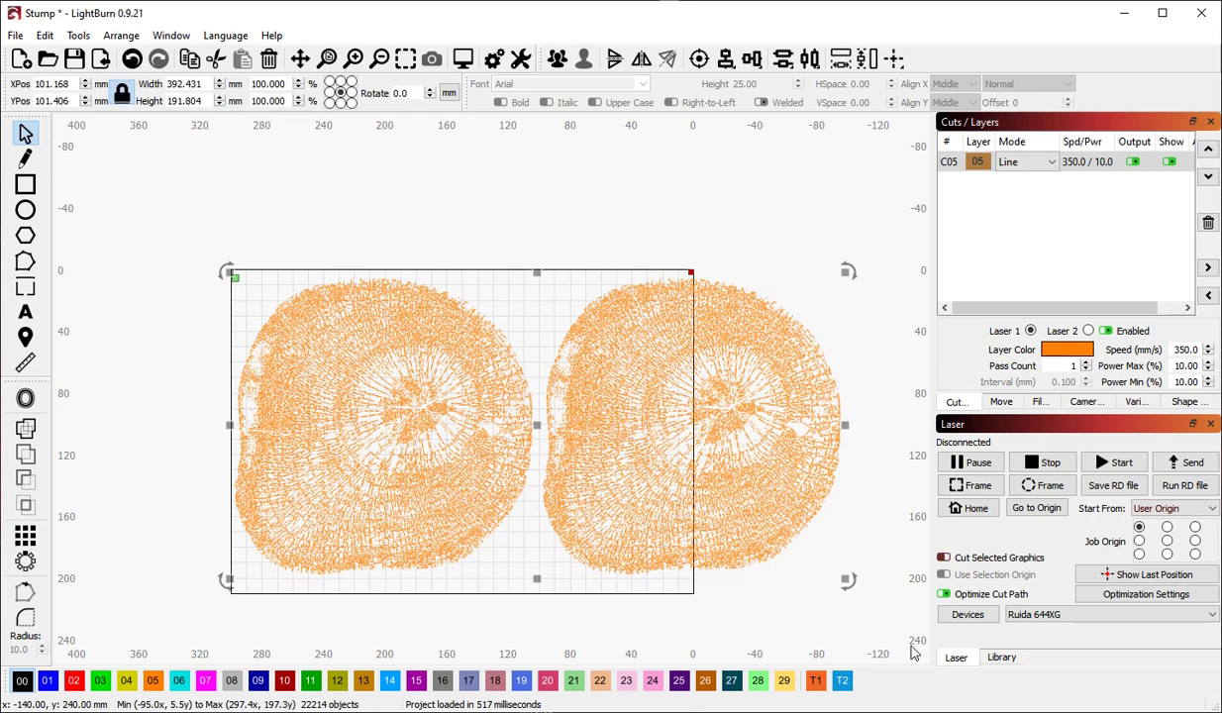
{"action": "key", "text": "ctrl+d"}
{"action": "key", "text": "Up"}
{"action": "key", "text": "Up"}
{"action": "key", "text": "Up"}
{"action": "key", "text": "Up"}
{"action": "key", "text": "Up"}
{"action": "key", "text": "Up"}
{"action": "key", "text": "Up"}
{"action": "key", "text": "Up"}
{"action": "key", "text": "Up"}
{"action": "key", "text": "Up"}
{"action": "key", "text": "Up"}
{"action": "key", "text": "Up"}
{"action": "key", "text": "Up"}
{"action": "key", "text": "Up"}
{"action": "key", "text": "Up"}
{"action": "key", "text": "Up"}
{"action": "key", "text": "Up"}
{"action": "key", "text": "Up"}
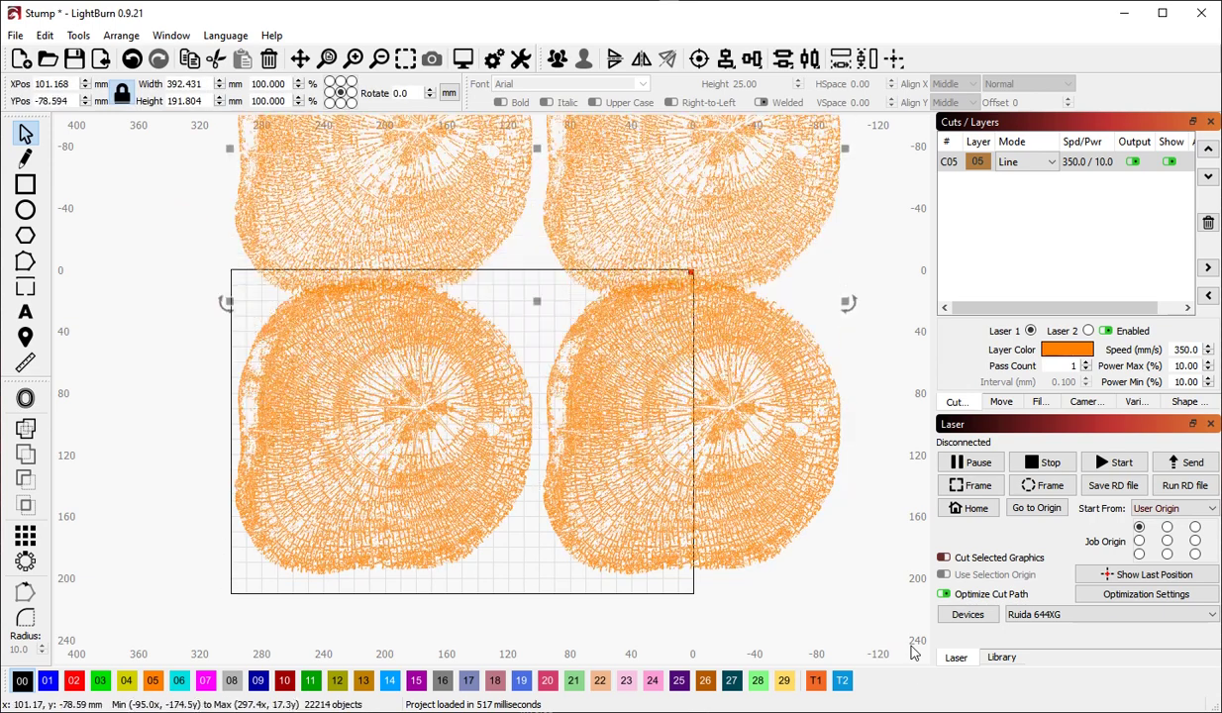
{"action": "key", "text": "Up"}
{"action": "key", "text": "Up"}
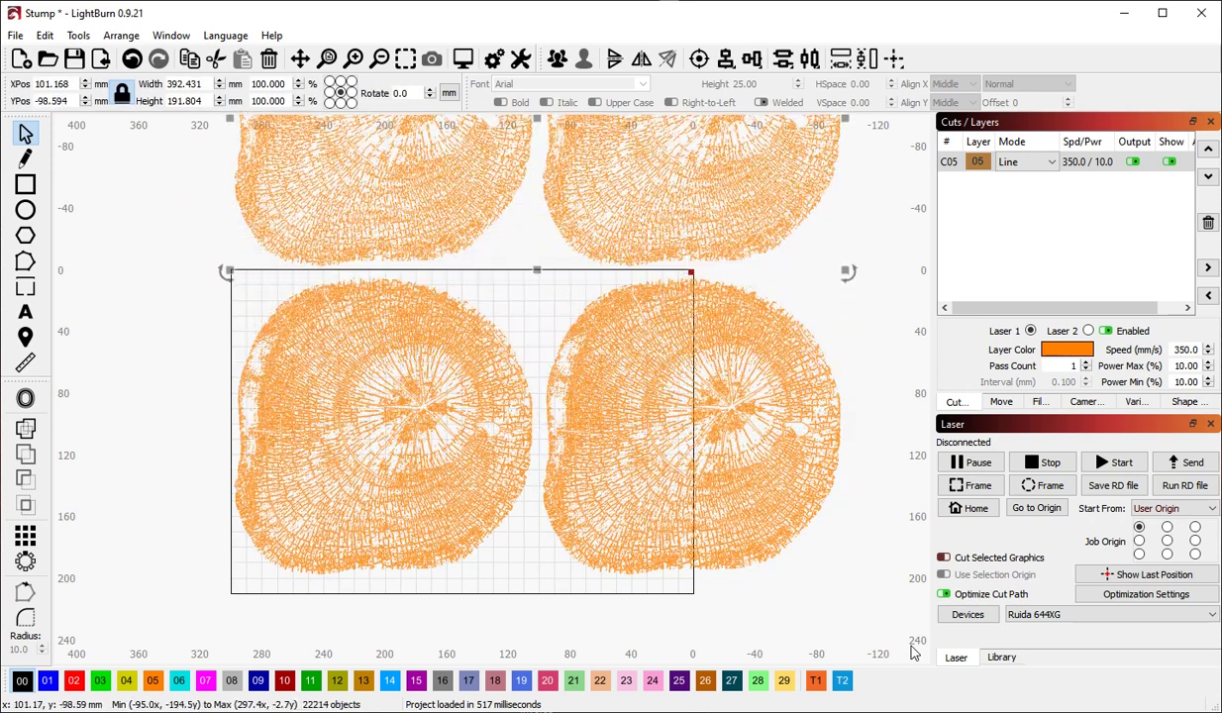
{"action": "left_click", "coordinate": [216, 515]}
{"action": "scroll", "coordinate": [263, 535], "scroll_direction": "down", "scroll_amount": 2}
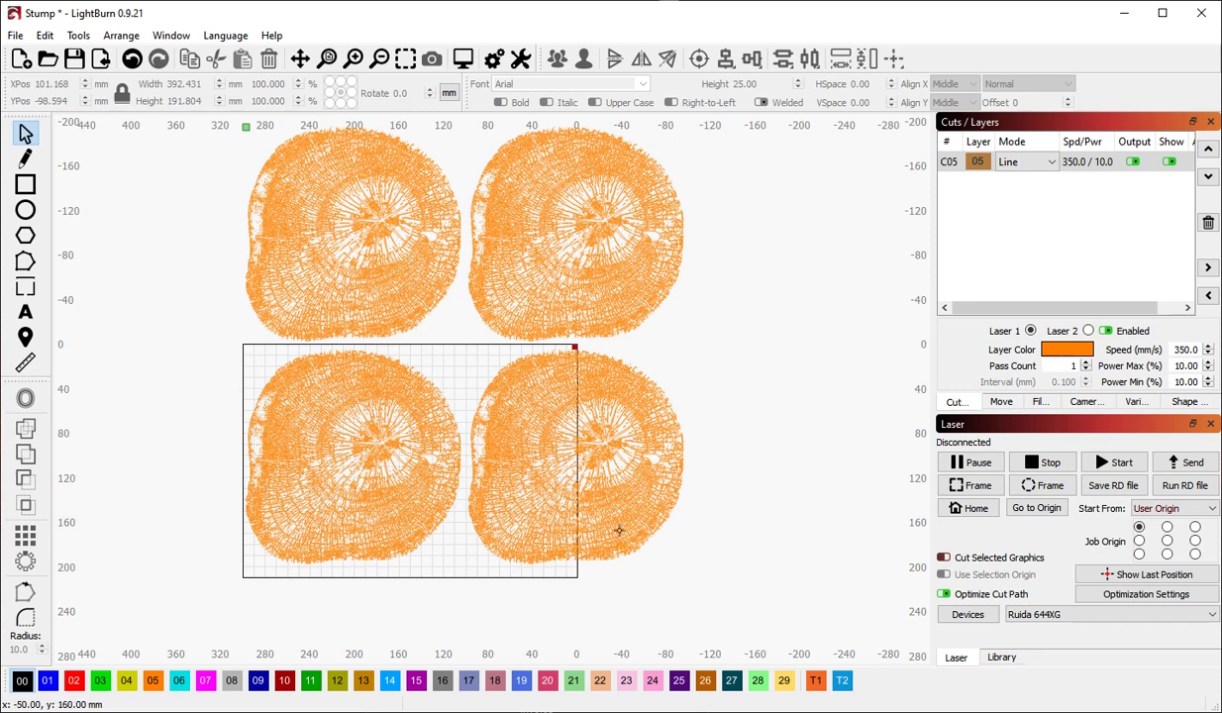
{"action": "left_click", "coordinate": [725, 378]}
Show the upper-left stump's editable nodes, then leave node editing and deselect it.
{"action": "left_click", "coordinate": [247, 211]}
{"action": "scroll", "coordinate": [252, 214], "scroll_direction": "up", "scroll_amount": 10}
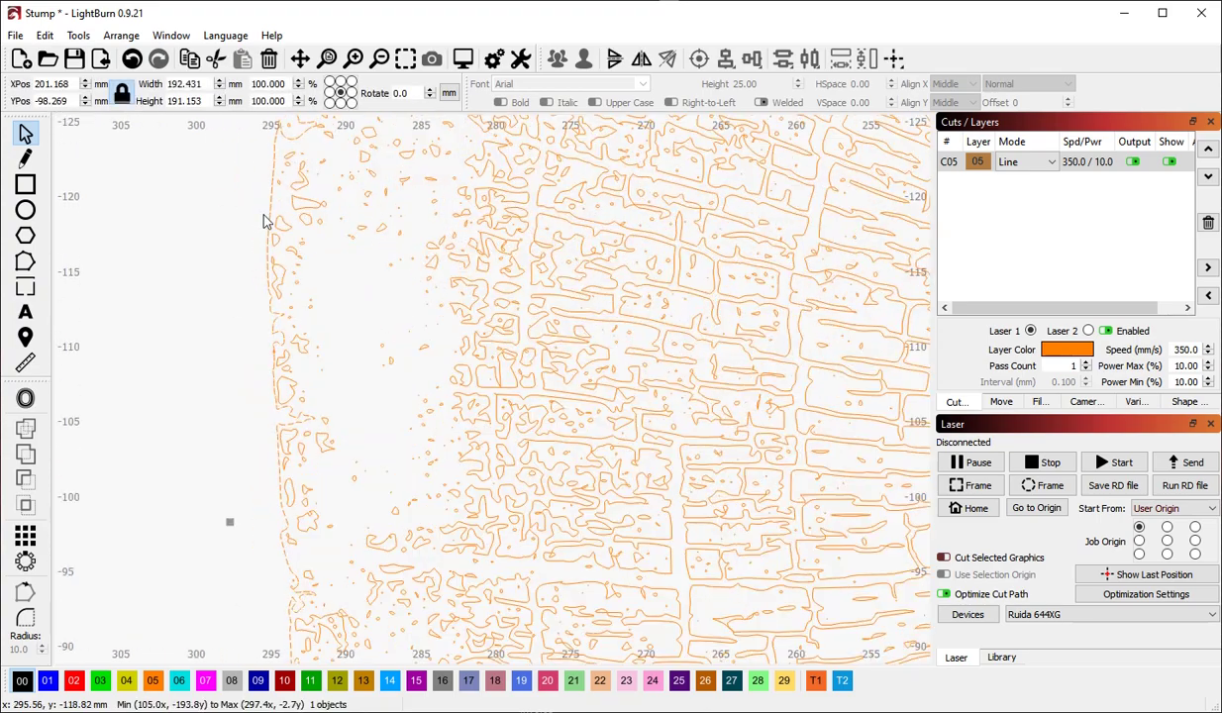
{"action": "key", "text": "ctrl+grave"}
{"action": "scroll", "coordinate": [296, 267], "scroll_direction": "down", "scroll_amount": 10}
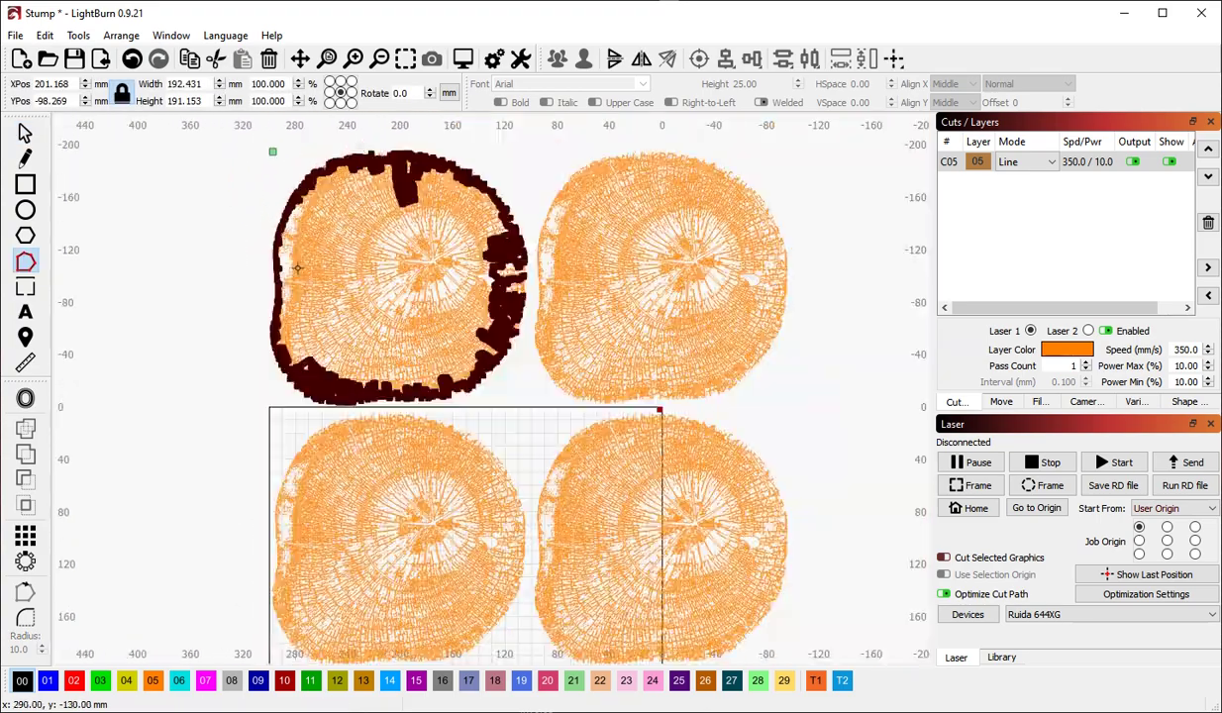
{"action": "key", "text": "Escape"}
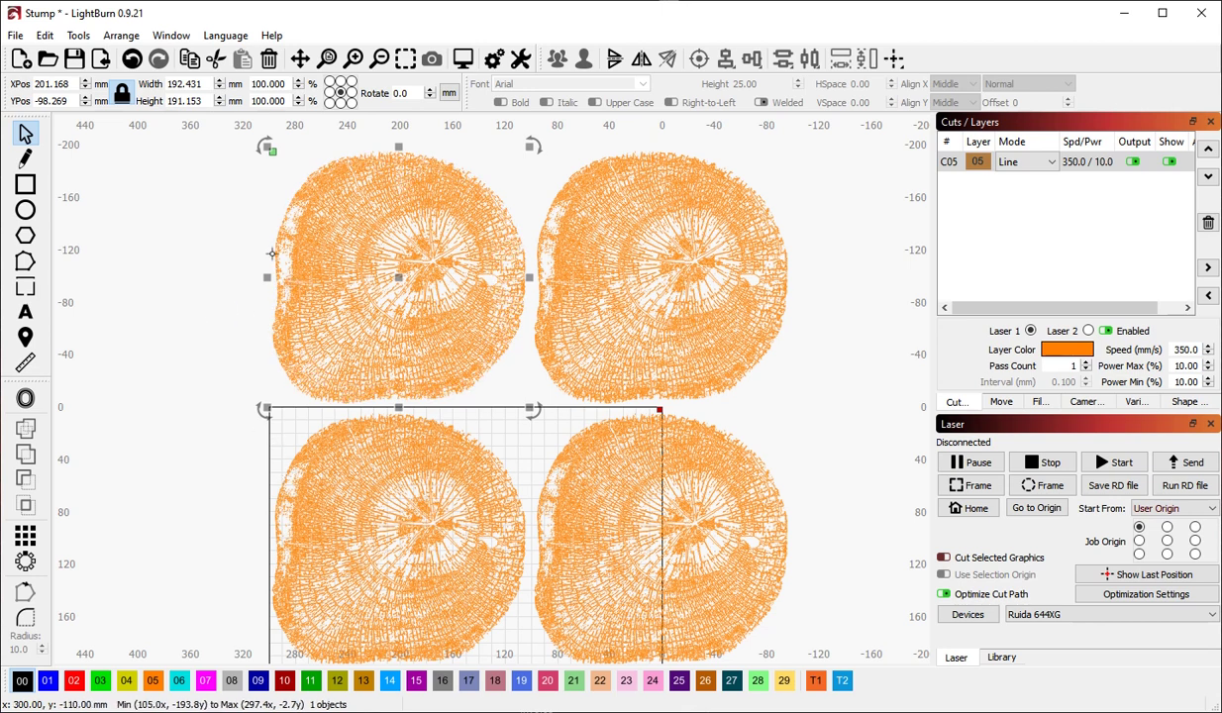
{"action": "left_click", "coordinate": [192, 386]}
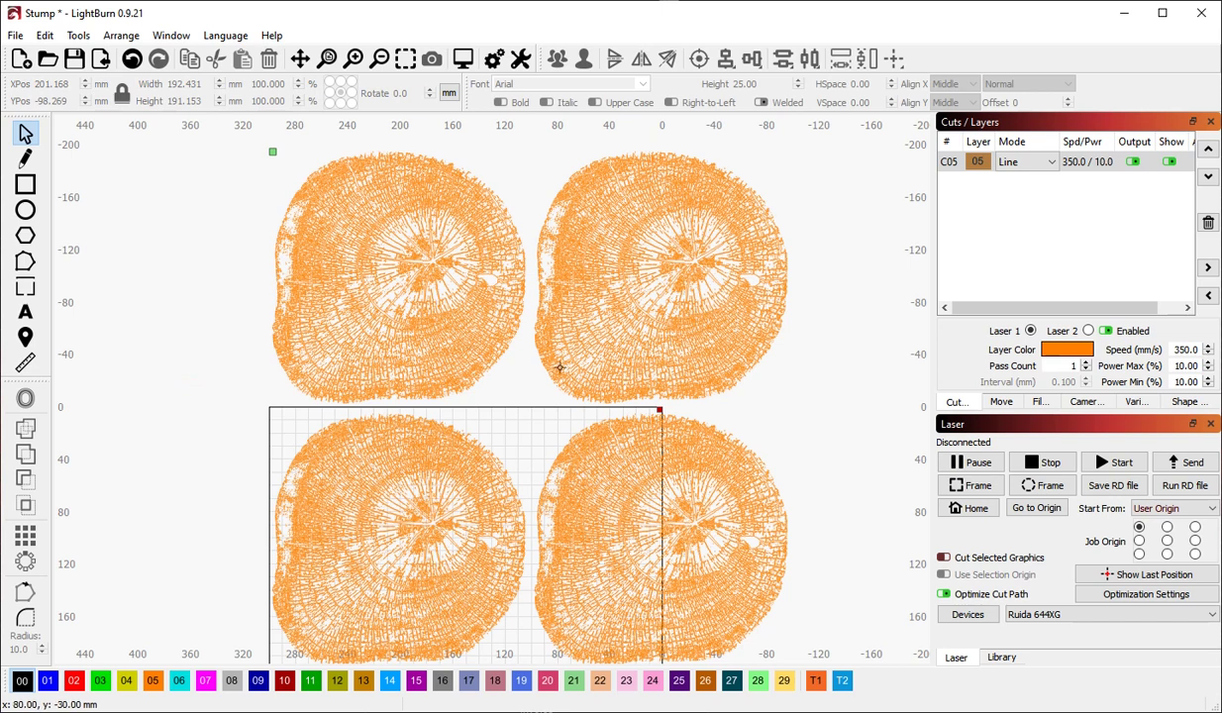
Start a new empty project, answering No to saving the four-stump changes.
{"action": "scroll", "coordinate": [582, 372], "scroll_direction": "down", "scroll_amount": 2}
{"action": "scroll", "coordinate": [508, 361], "scroll_direction": "up", "scroll_amount": 1}
{"action": "scroll", "coordinate": [508, 369], "scroll_direction": "up", "scroll_amount": 1}
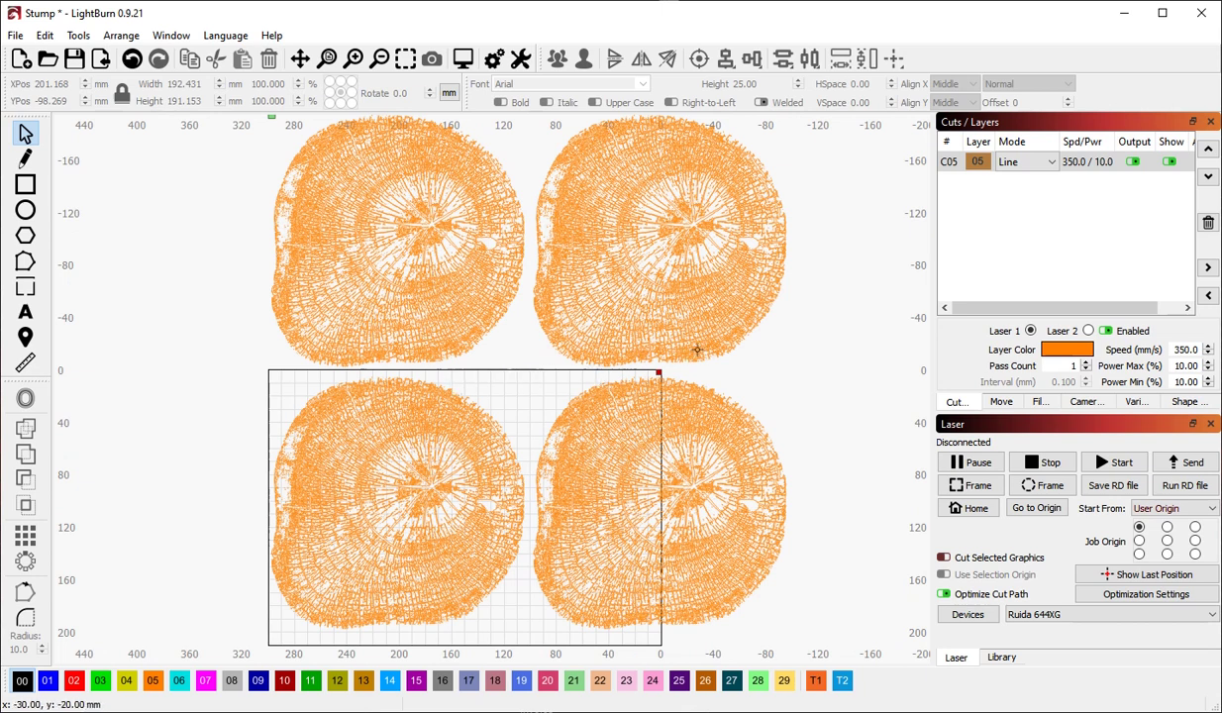
{"action": "left_click", "coordinate": [782, 383]}
{"action": "scroll", "coordinate": [247, 292], "scroll_direction": "down", "scroll_amount": 1}
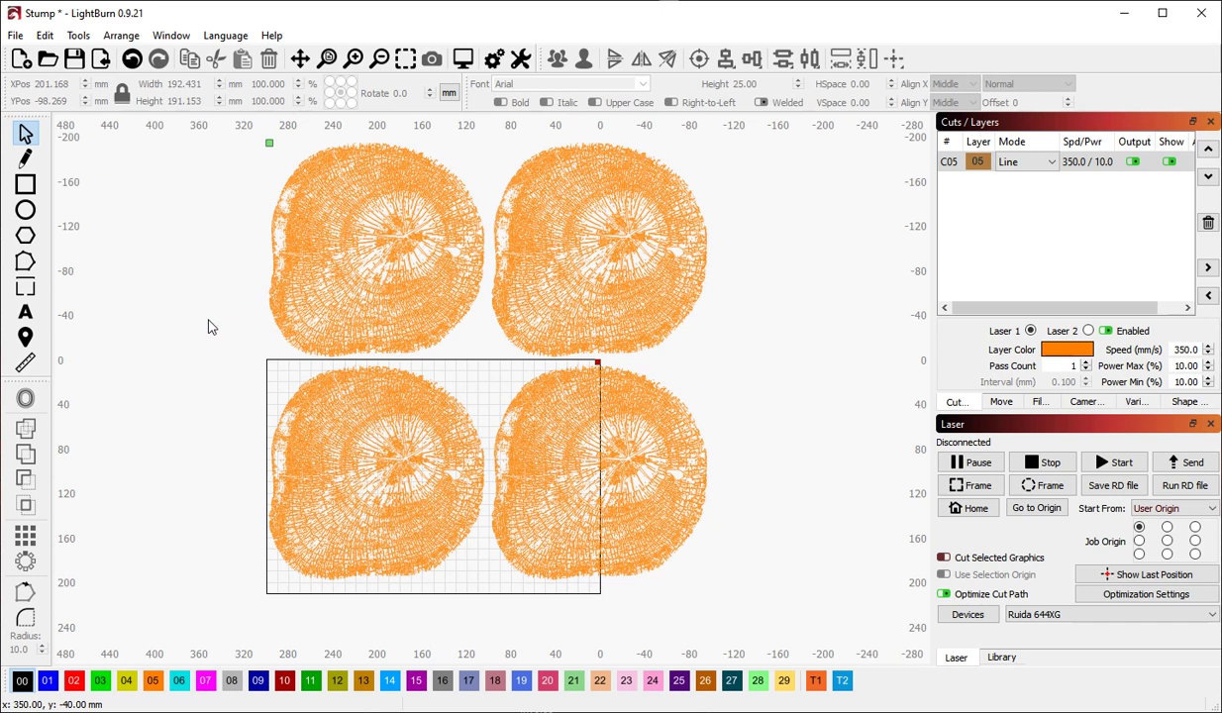
{"action": "left_click", "coordinate": [794, 375]}
{"action": "key", "text": "ctrl+n"}
{"action": "left_click", "coordinate": [660, 395]}
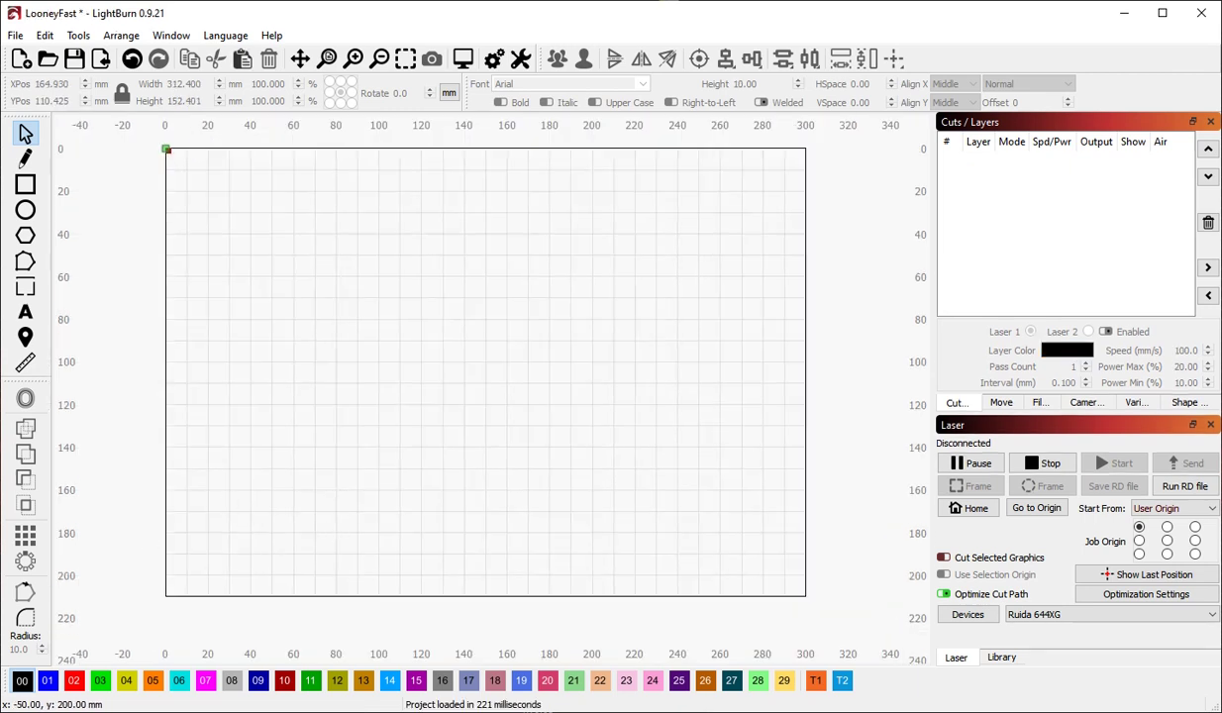
Load Plumbers.lbrn, select its Mario image and check the 136 KB file properties.
{"action": "left_click_drag", "start_coordinate": [59, 574], "coordinate": [196, 498]}
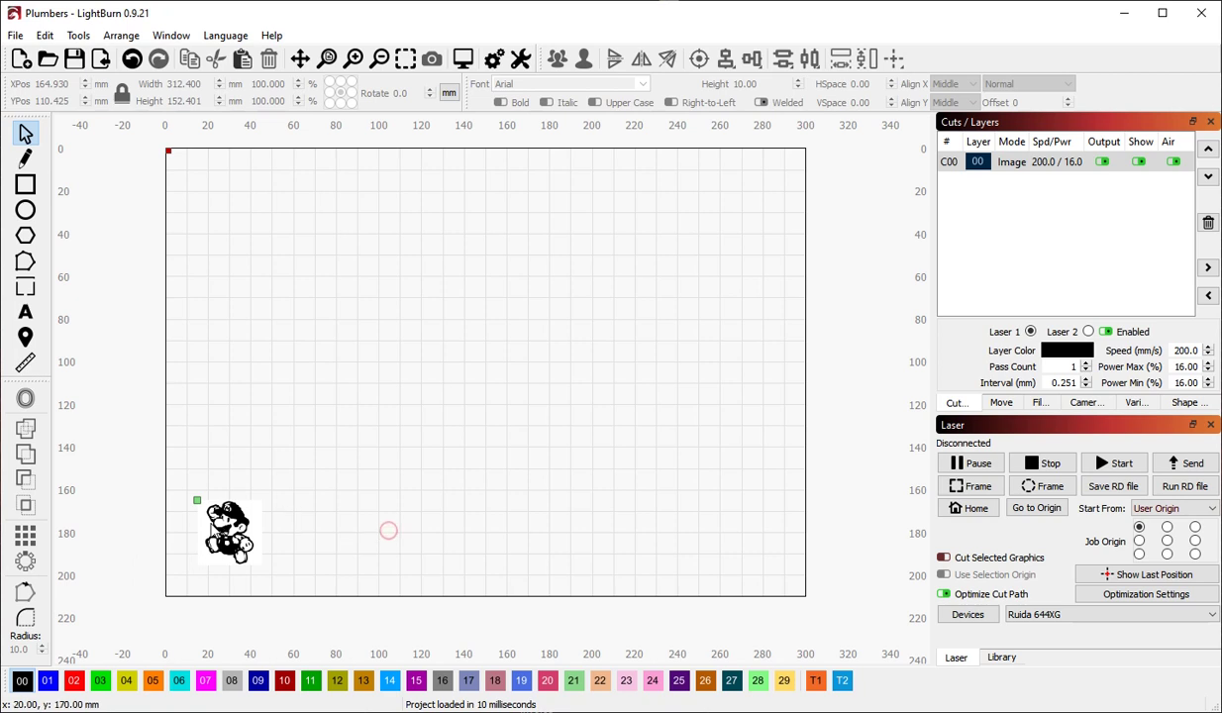
{"action": "left_click_drag", "start_coordinate": [148, 445], "coordinate": [335, 583]}
{"action": "left_click", "coordinate": [375, 531]}
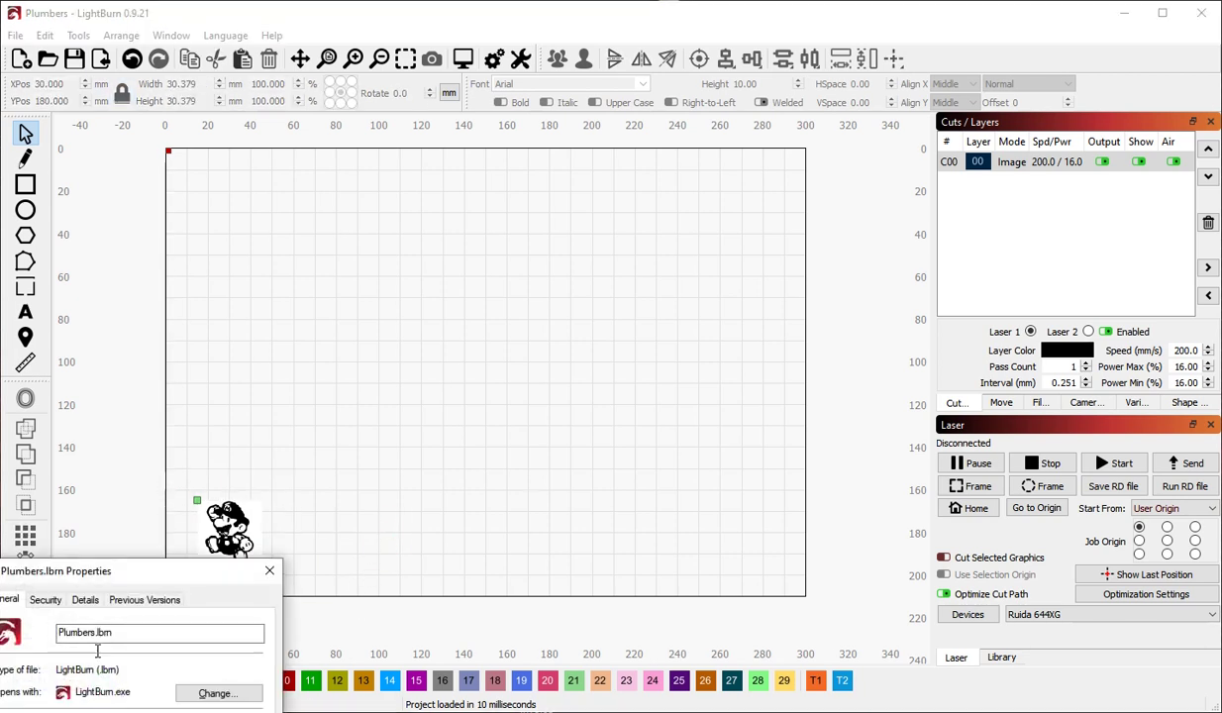
{"action": "left_click_drag", "start_coordinate": [96, 571], "coordinate": [82, 470]}
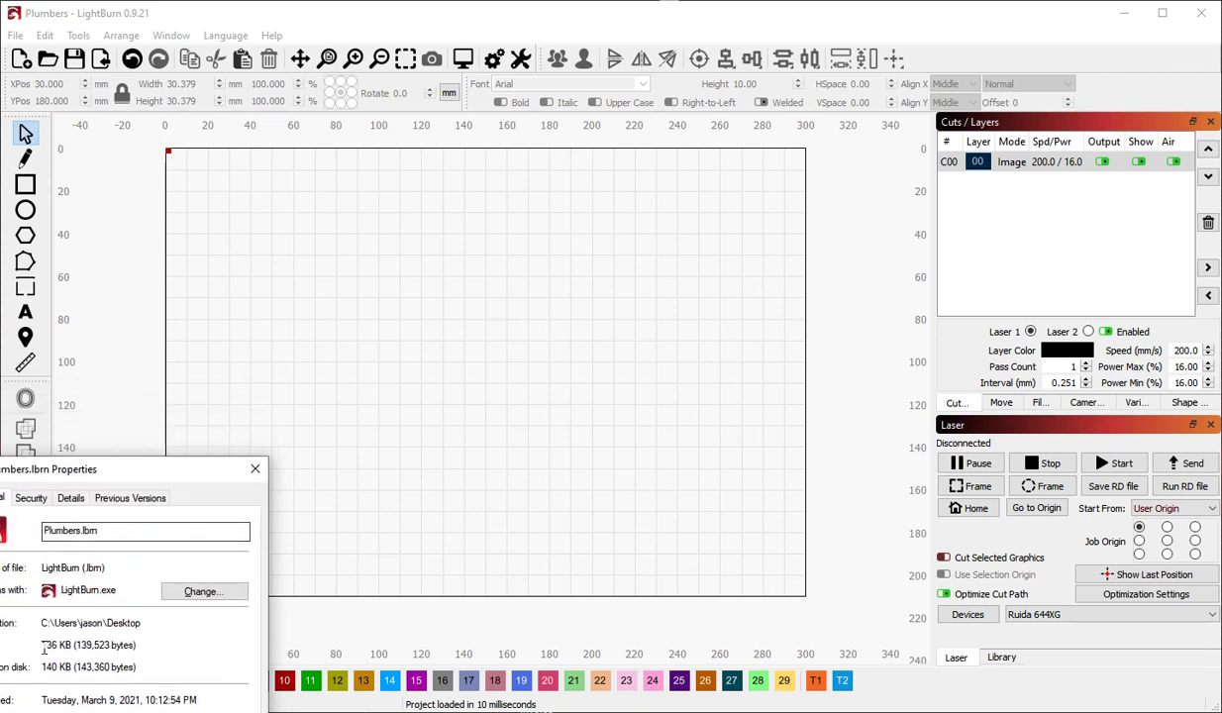
Array the Mario image into 8 columns by 5 rows, 3 mm apart, with Create Grid Array.
{"action": "left_click", "coordinate": [255, 469]}
{"action": "left_click", "coordinate": [363, 446]}
{"action": "left_click", "coordinate": [198, 536]}
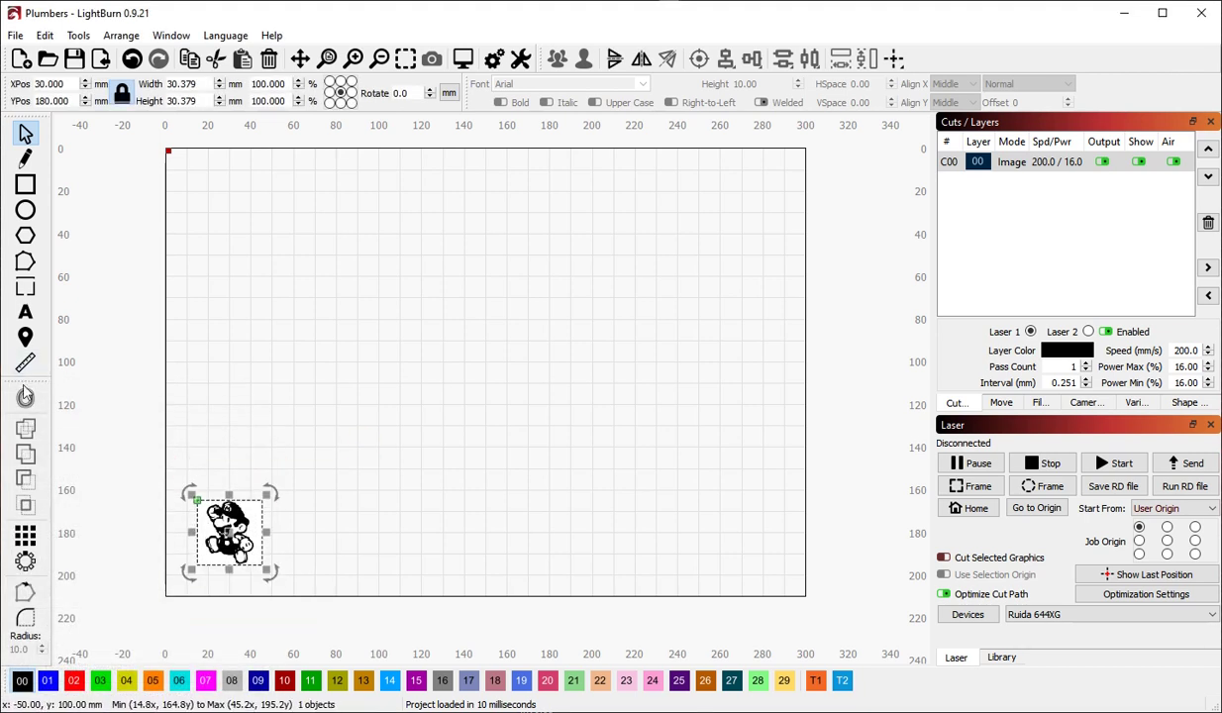
{"action": "left_click", "coordinate": [25, 534]}
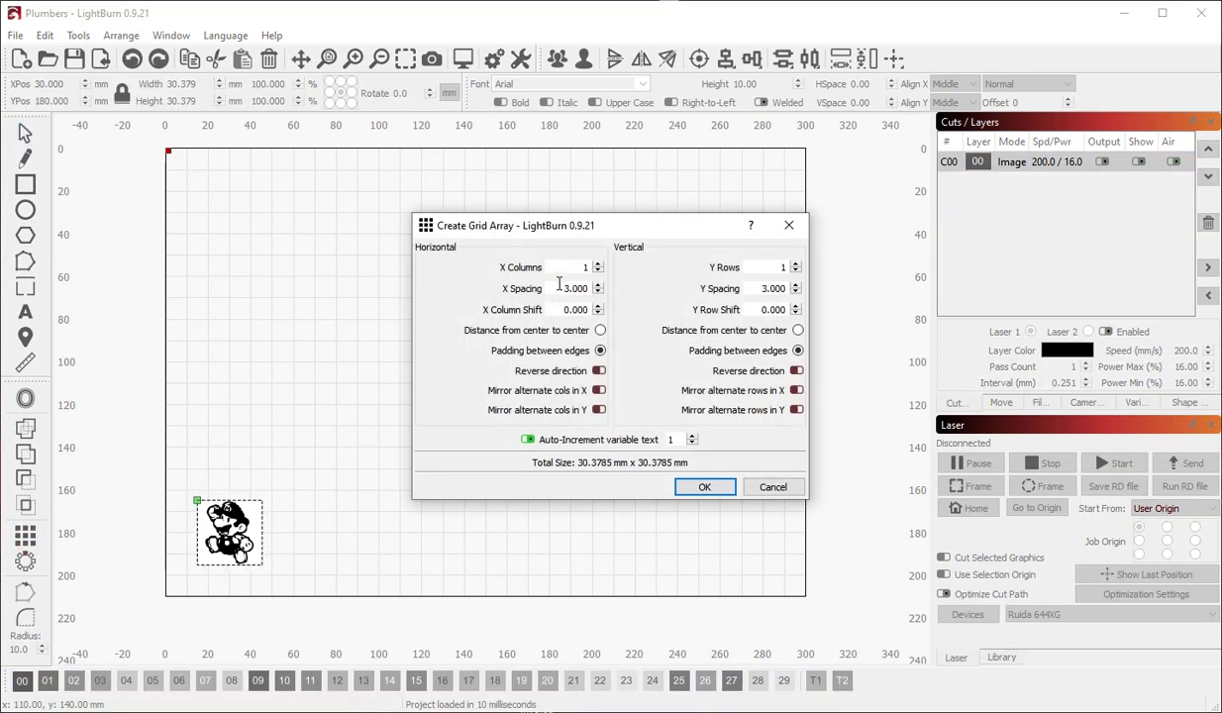
{"action": "scroll", "coordinate": [564, 267], "scroll_direction": "up", "scroll_amount": 7}
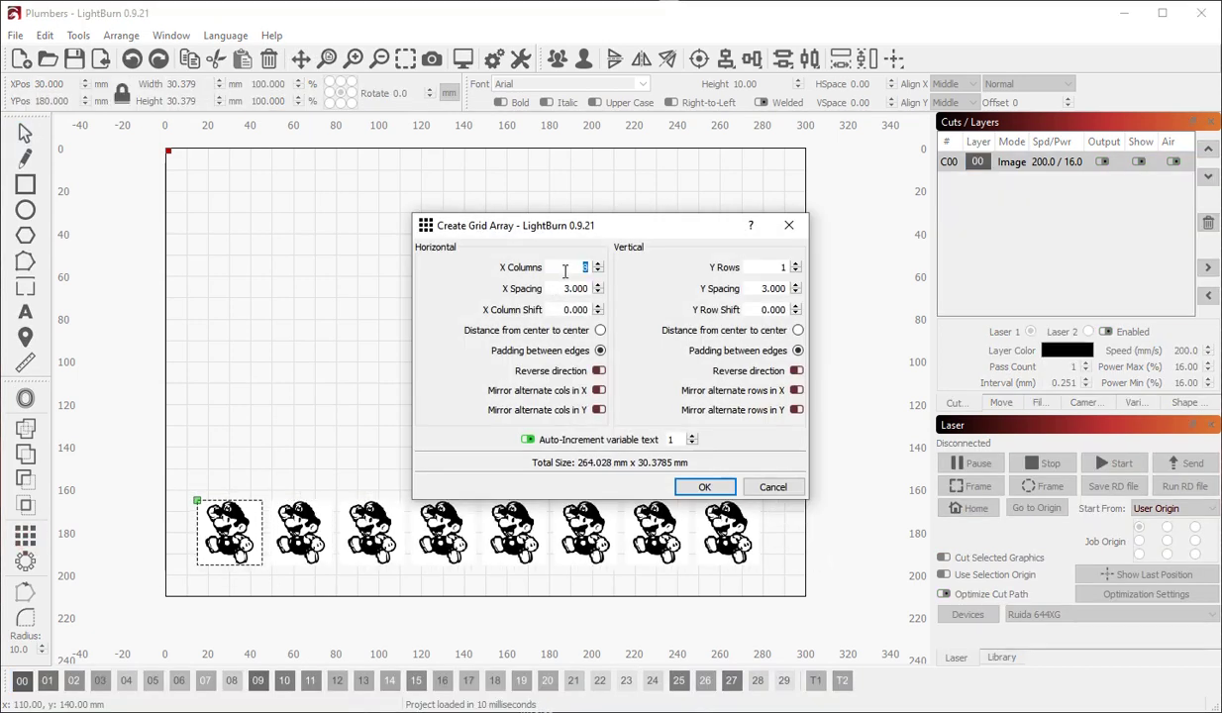
{"action": "scroll", "coordinate": [748, 267], "scroll_direction": "up", "scroll_amount": 4}
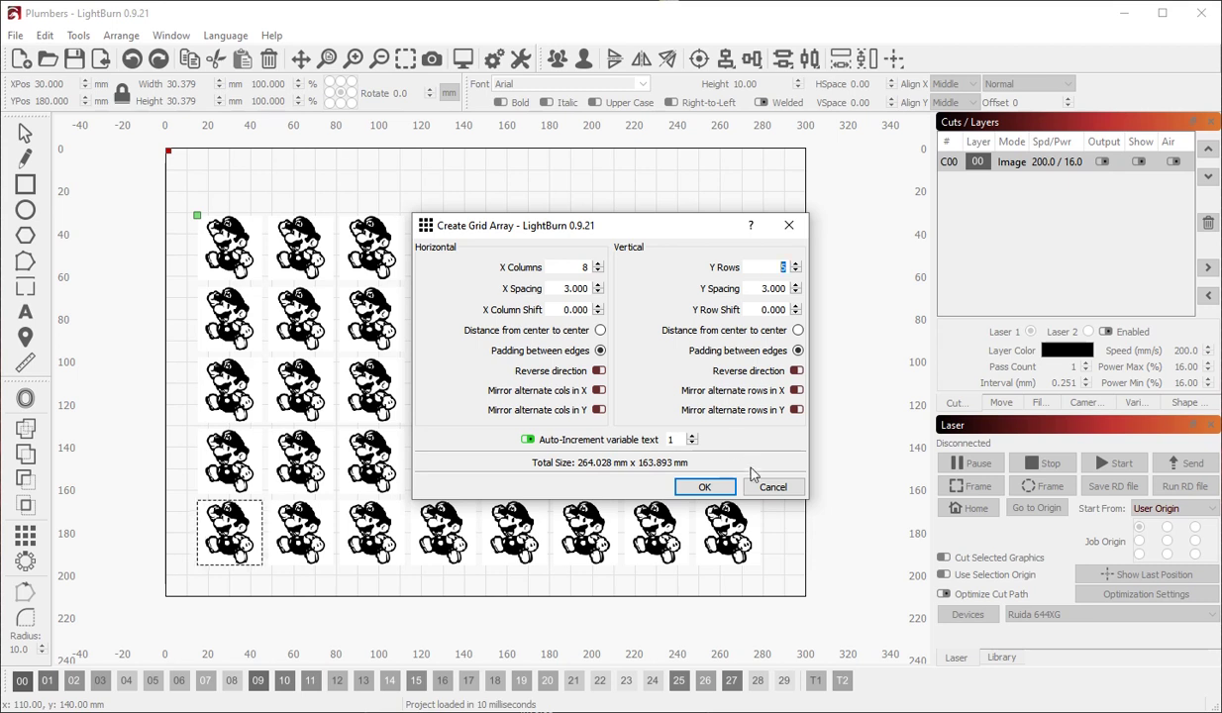
{"action": "left_click", "coordinate": [704, 486]}
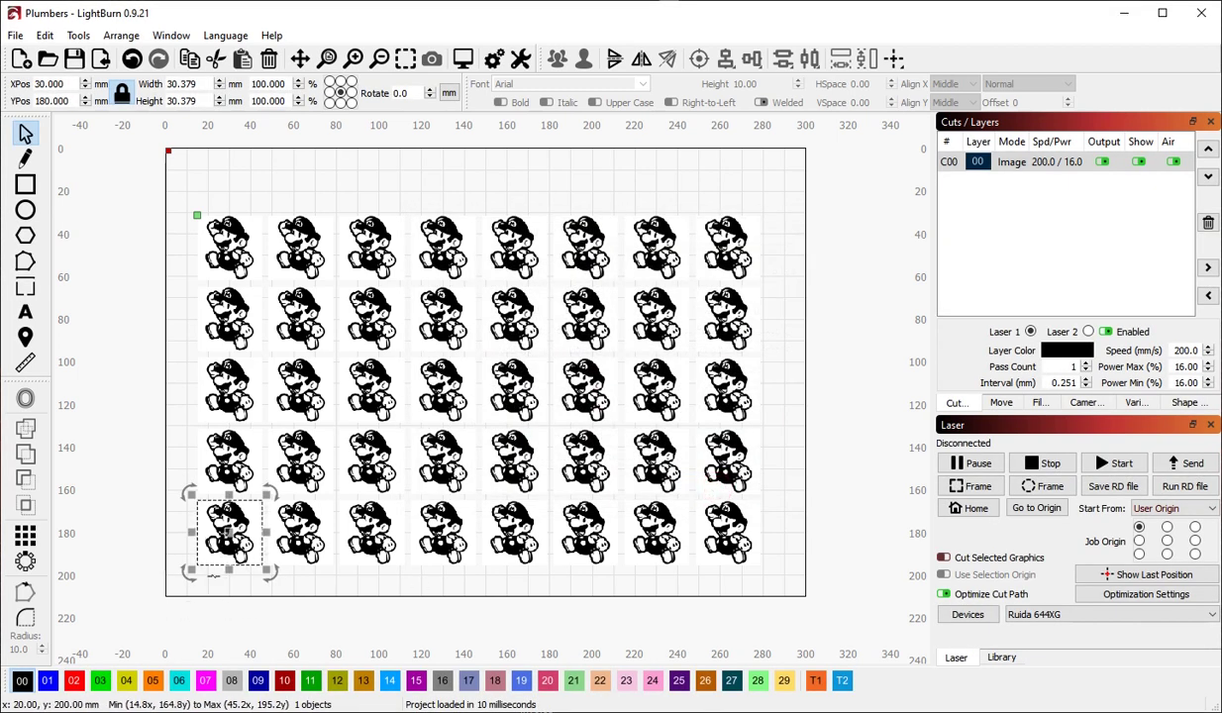
{"action": "left_click", "coordinate": [211, 588]}
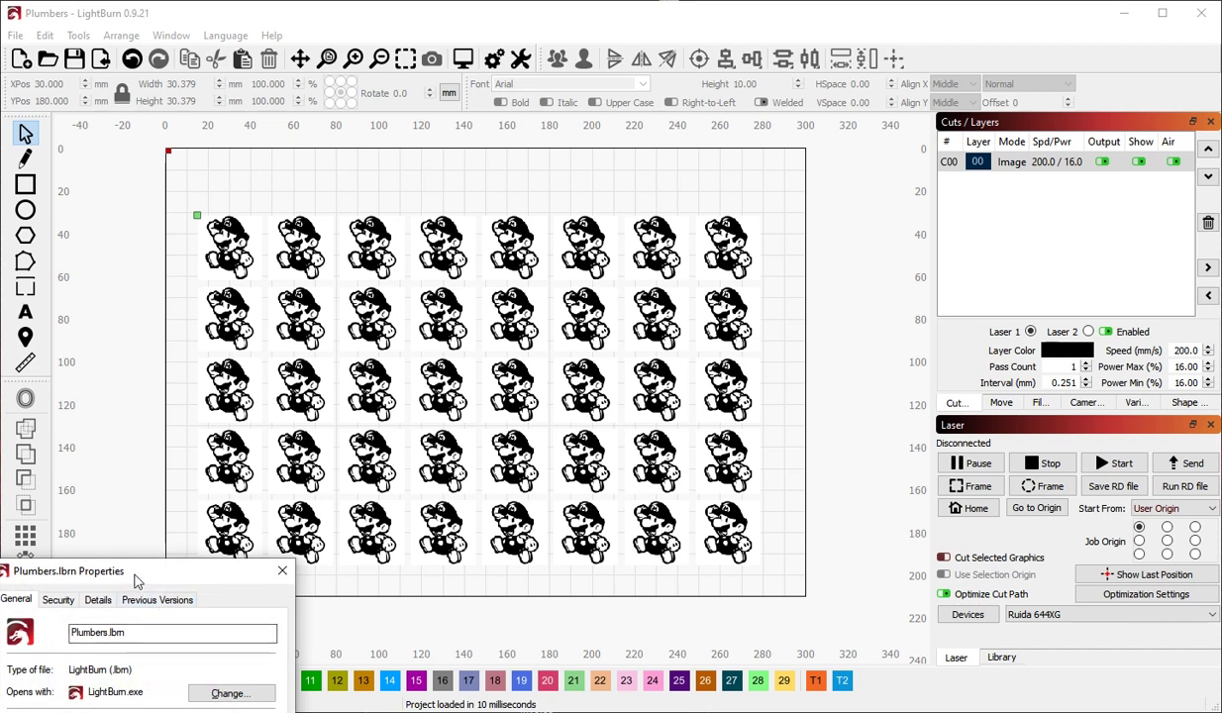
Close the Plumbers.lbrn Properties window and marquee-select the top four rows of 32 Marios.
{"action": "left_click_drag", "start_coordinate": [139, 575], "coordinate": [156, 502]}
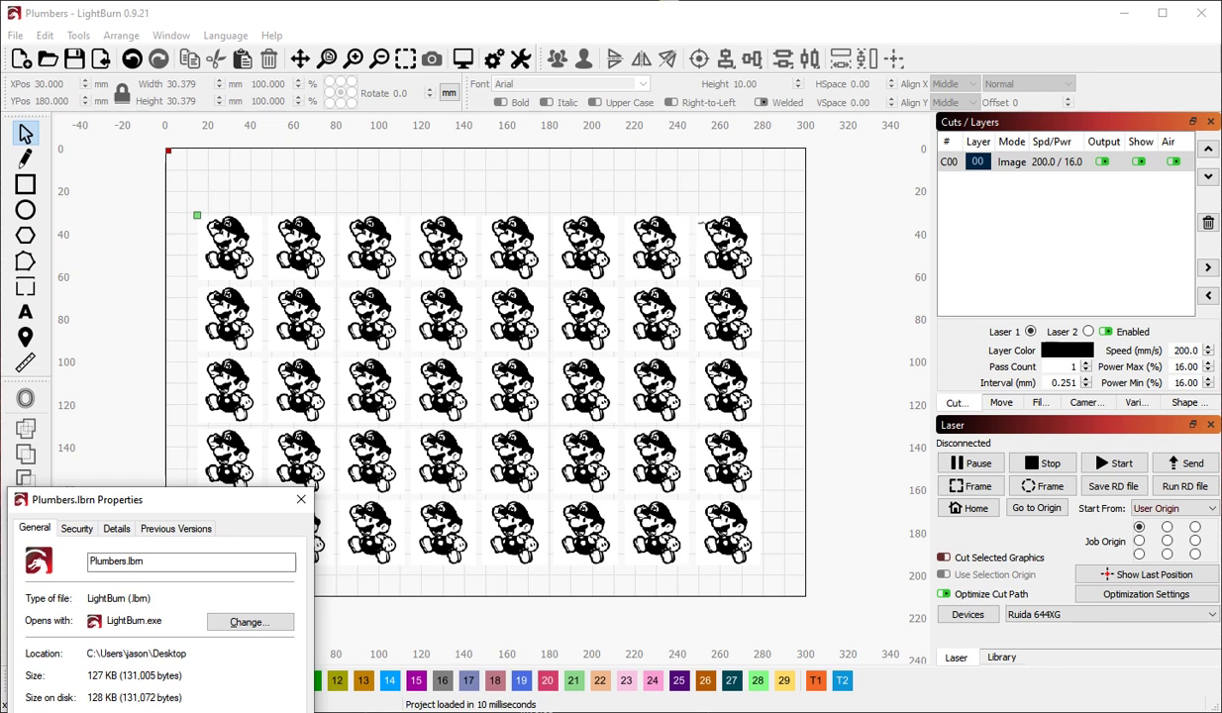
{"action": "mouse_move", "coordinate": [232, 498]}
{"action": "left_mouse_down"}
{"action": "mouse_move", "coordinate": [218, 488]}
{"action": "mouse_move", "coordinate": [229, 497]}
{"action": "left_mouse_up"}
{"action": "left_click", "coordinate": [298, 499]}
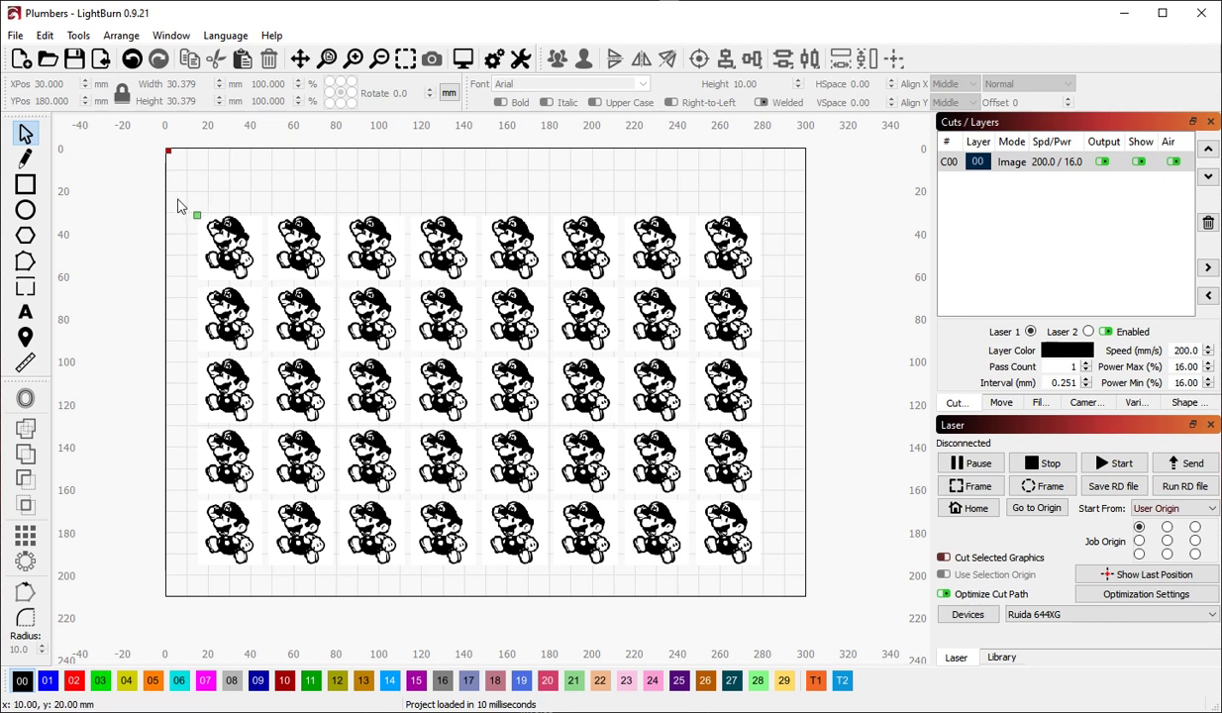
{"action": "left_click_drag", "start_coordinate": [178, 206], "coordinate": [772, 500]}
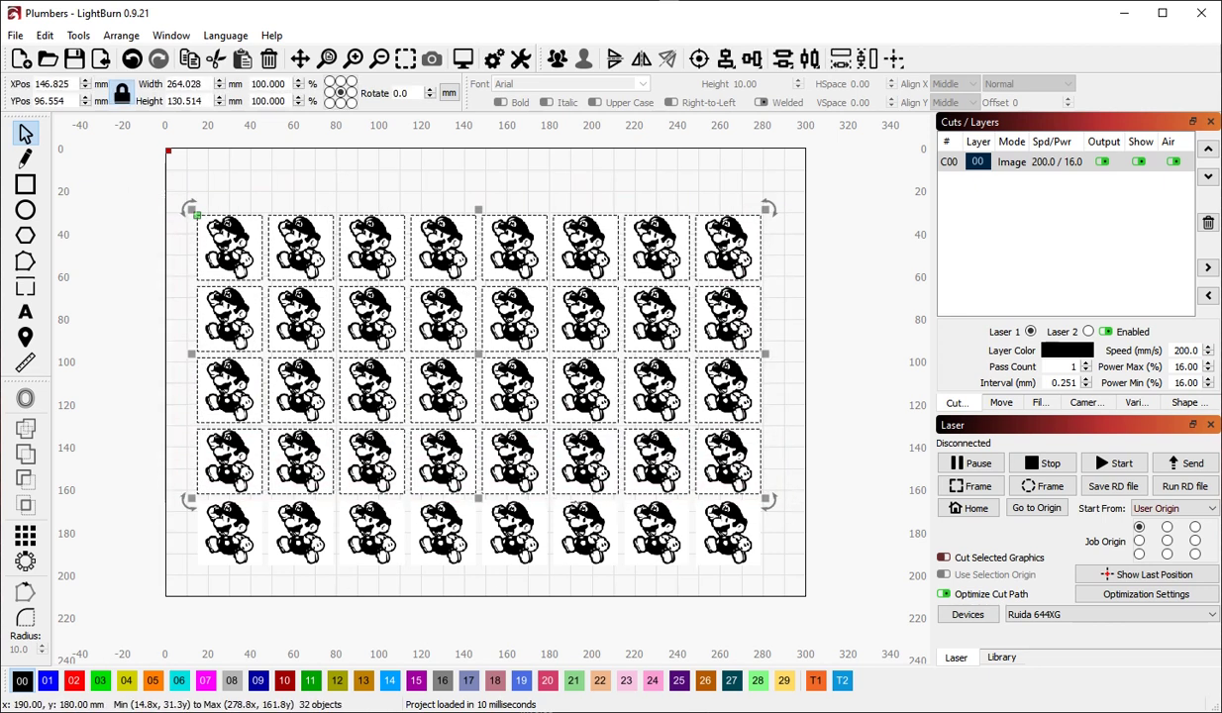
Delete the upper Mario rows, leaving the bottom row of eight, after test-deleting and restoring seven.
{"action": "left_click", "coordinate": [235, 162]}
{"action": "left_click_drag", "start_coordinate": [150, 174], "coordinate": [857, 495]}
{"action": "key", "text": "Delete"}
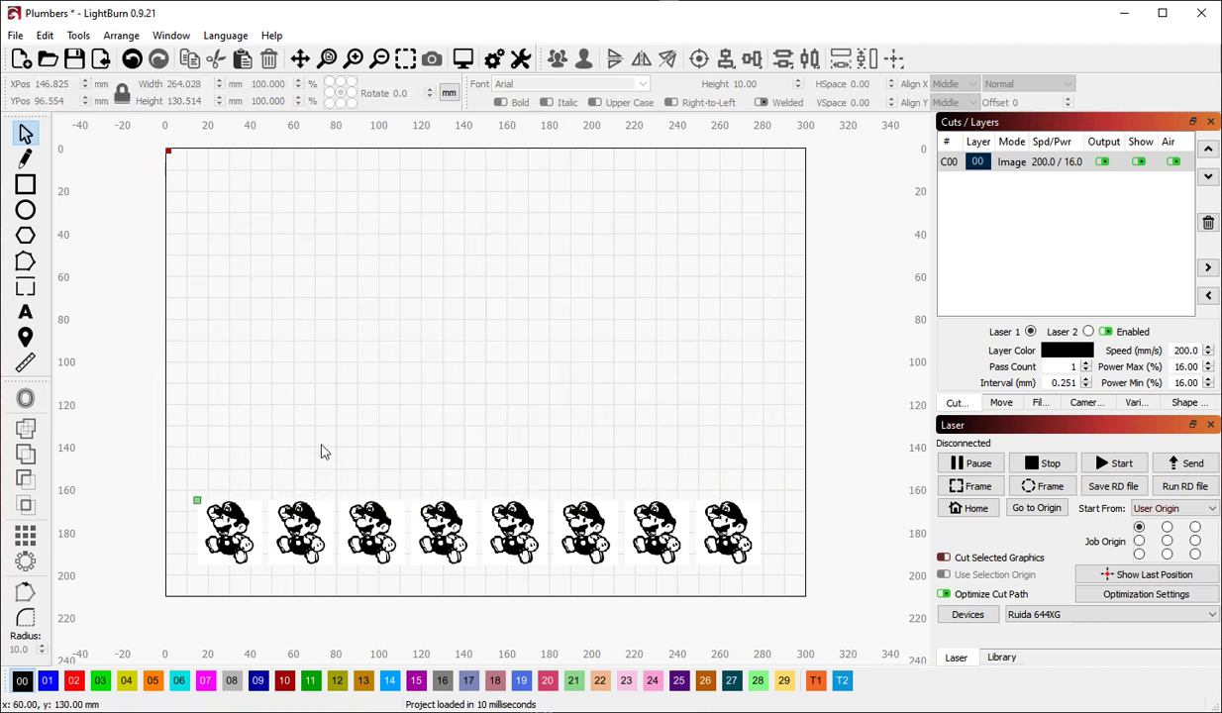
{"action": "left_click_drag", "start_coordinate": [253, 458], "coordinate": [788, 581]}
{"action": "key", "text": "Delete"}
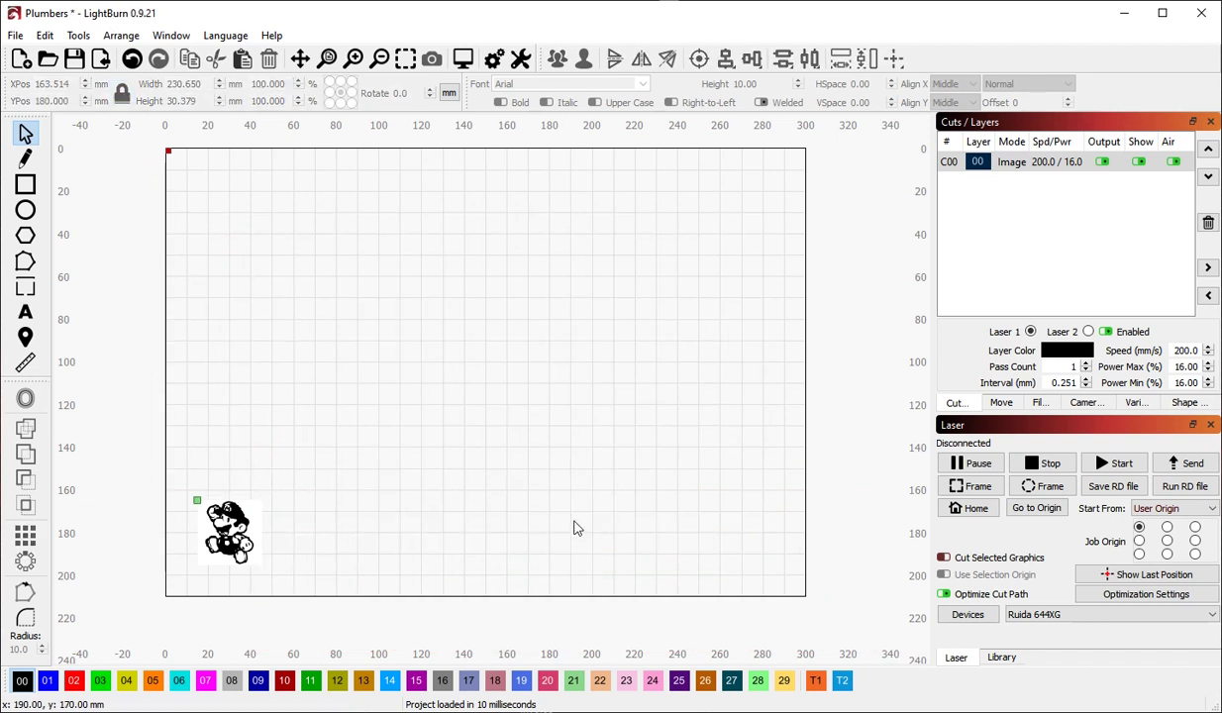
{"action": "key", "text": "ctrl+z"}
{"action": "left_click", "coordinate": [485, 425]}
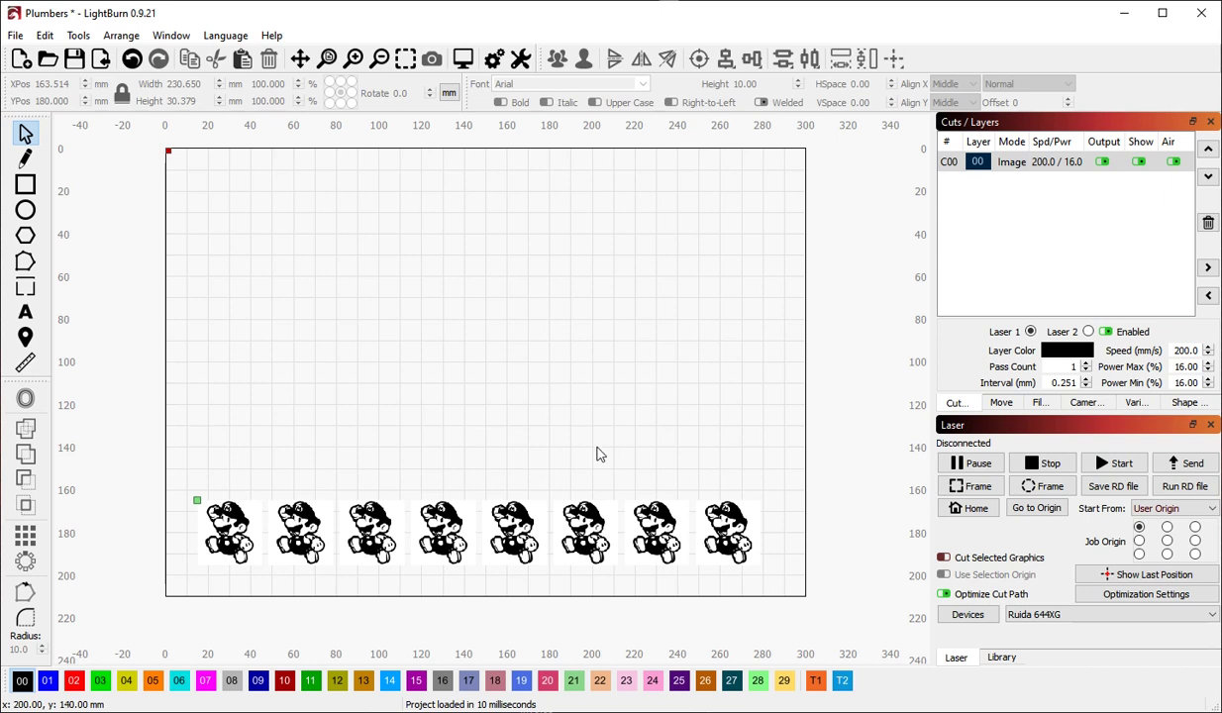
{"action": "left_click", "coordinate": [557, 381]}
Change layer C00's image mode from Newsprint to Threshold.
{"action": "double_click", "coordinate": [948, 161]}
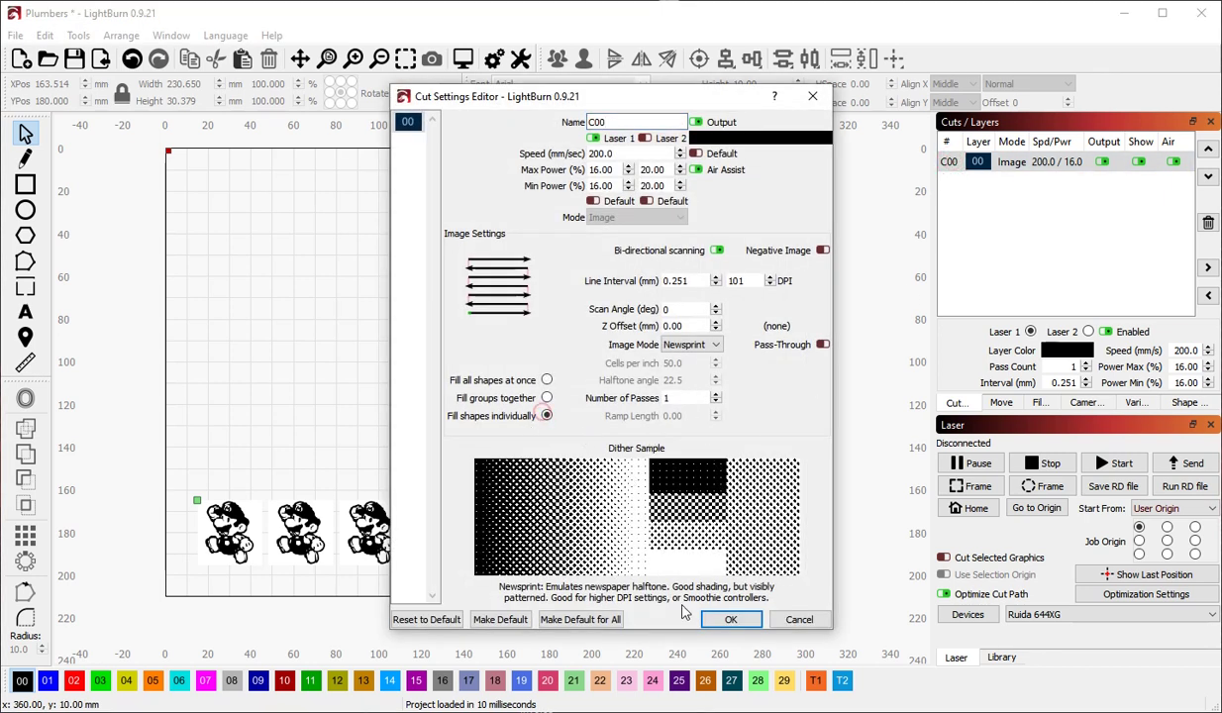
{"action": "left_click", "coordinate": [730, 616]}
{"action": "double_click", "coordinate": [948, 161]}
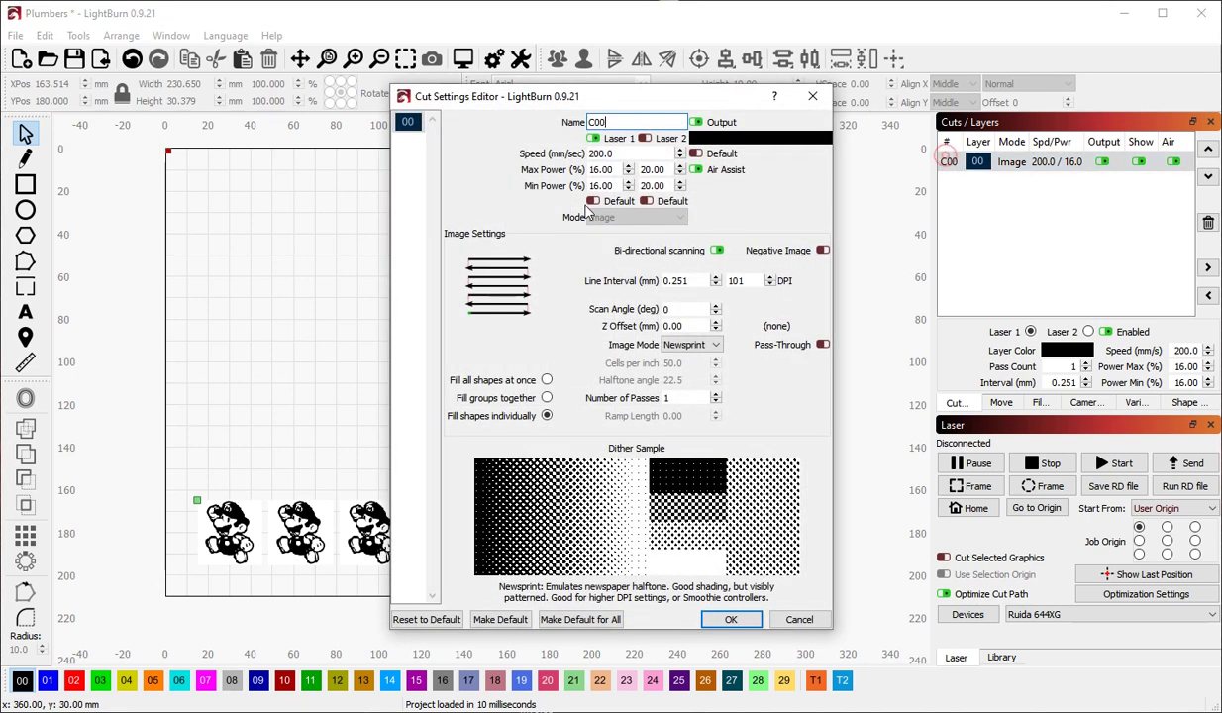
{"action": "left_click", "coordinate": [690, 343]}
{"action": "left_click", "coordinate": [693, 359]}
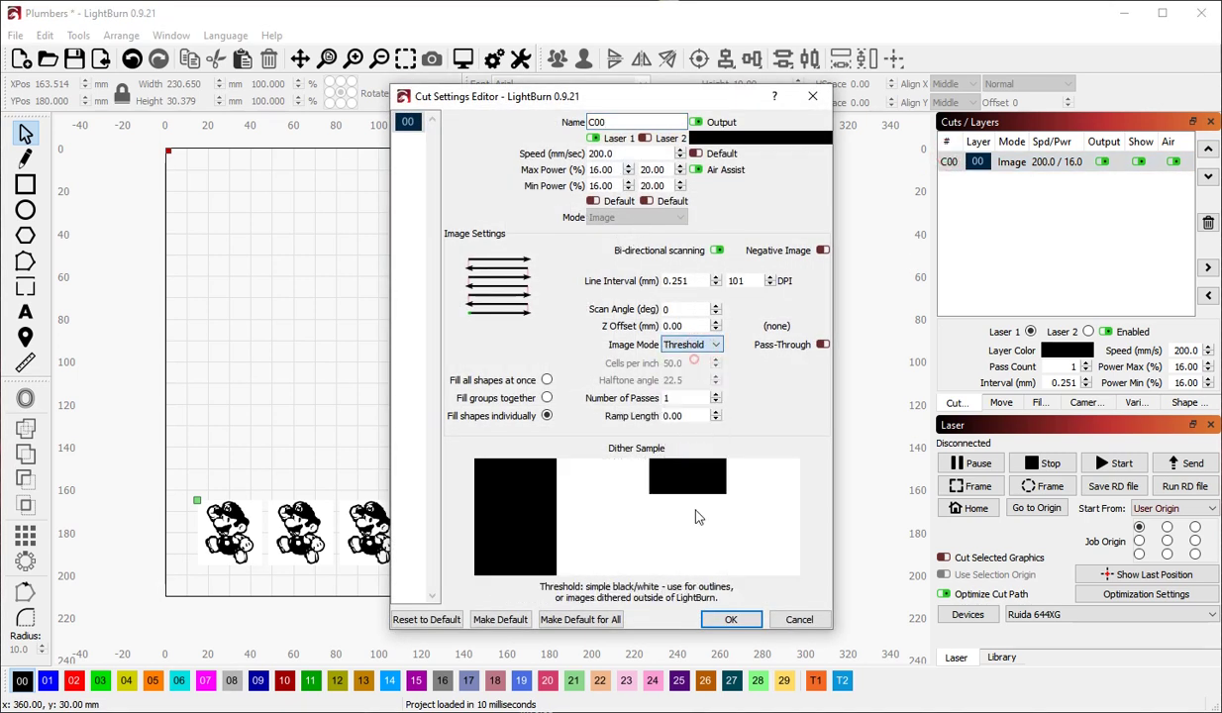
{"action": "left_click", "coordinate": [722, 618]}
Scrub through the job preview, which estimates 2:22 for the eight Marios.
{"action": "key", "text": "alt+p"}
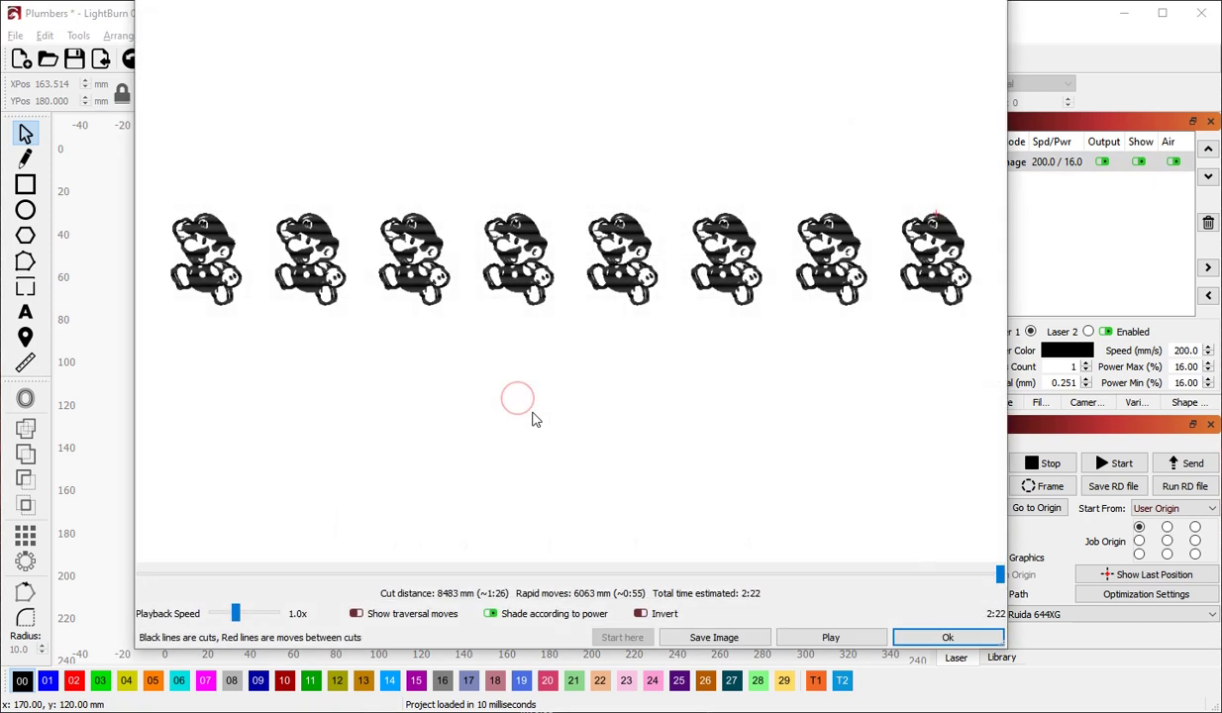
{"action": "left_click_drag", "start_coordinate": [1000, 572], "coordinate": [247, 574]}
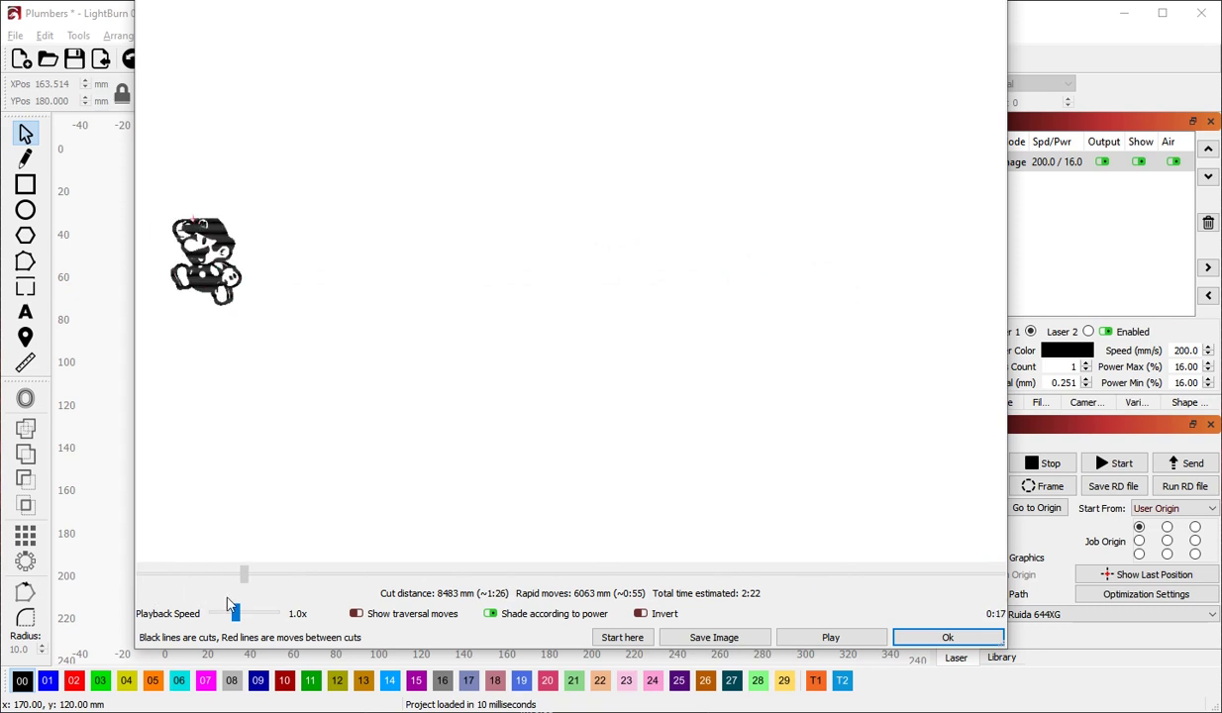
{"action": "left_click_drag", "start_coordinate": [386, 614], "coordinate": [978, 588]}
Set layer C00 to fill all shapes at once.
{"action": "left_click", "coordinate": [947, 636]}
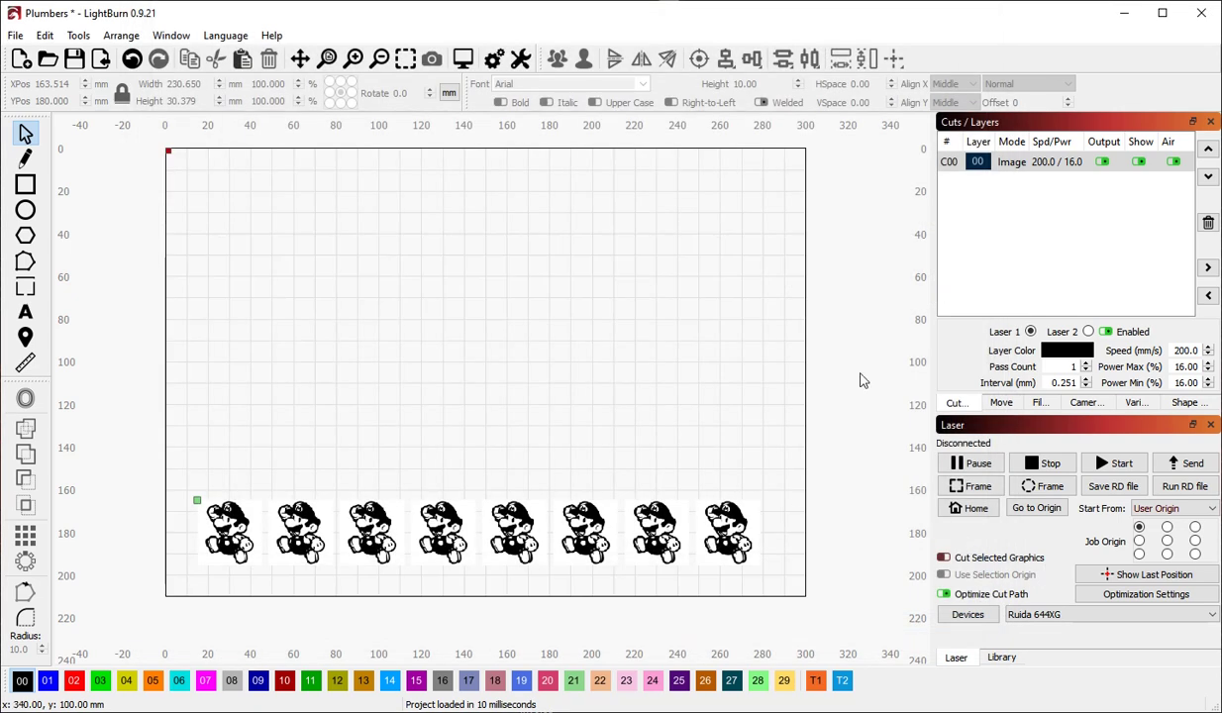
{"action": "double_click", "coordinate": [948, 164]}
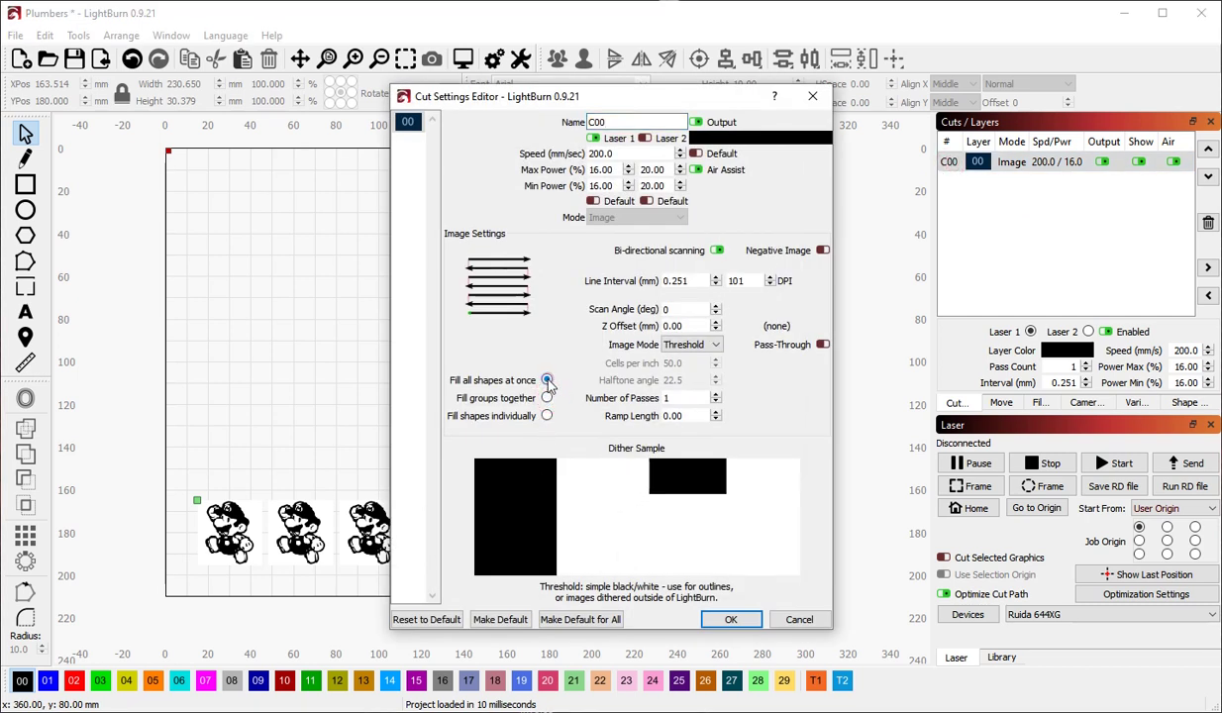
{"action": "left_click", "coordinate": [731, 618]}
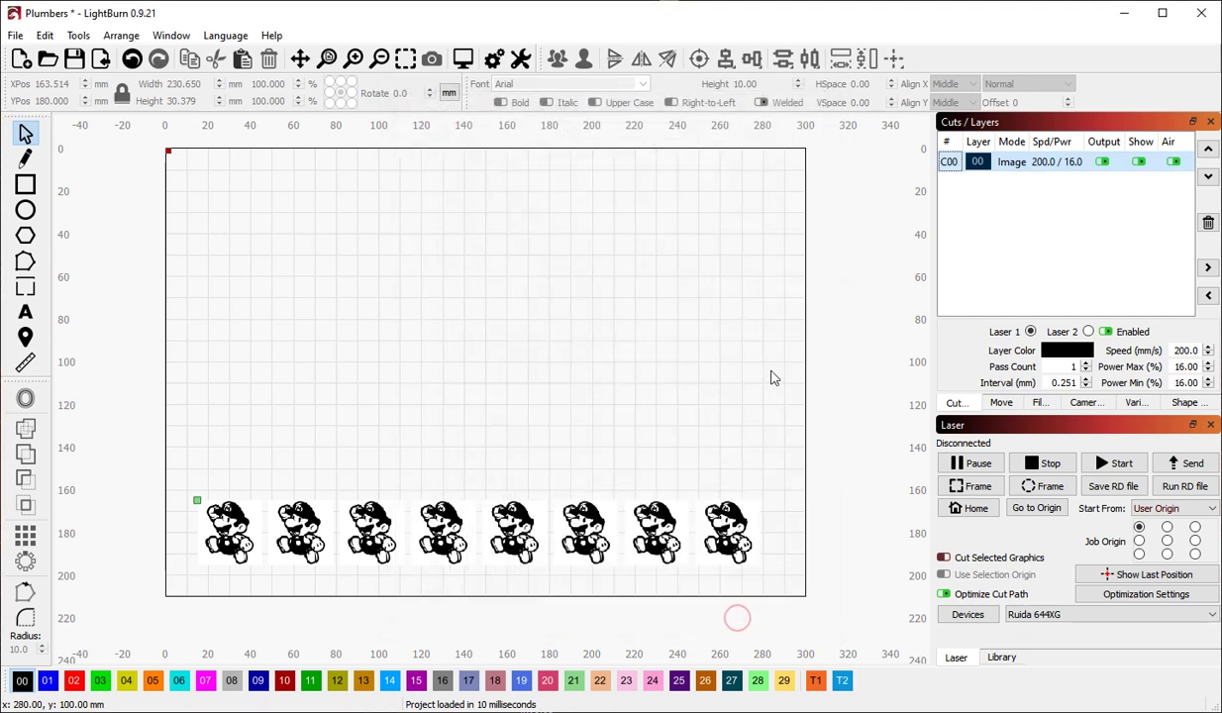
Review the job preview's new 2:37 estimate with 21997 mm of rapid moves, then close it.
{"action": "key", "text": "alt+p"}
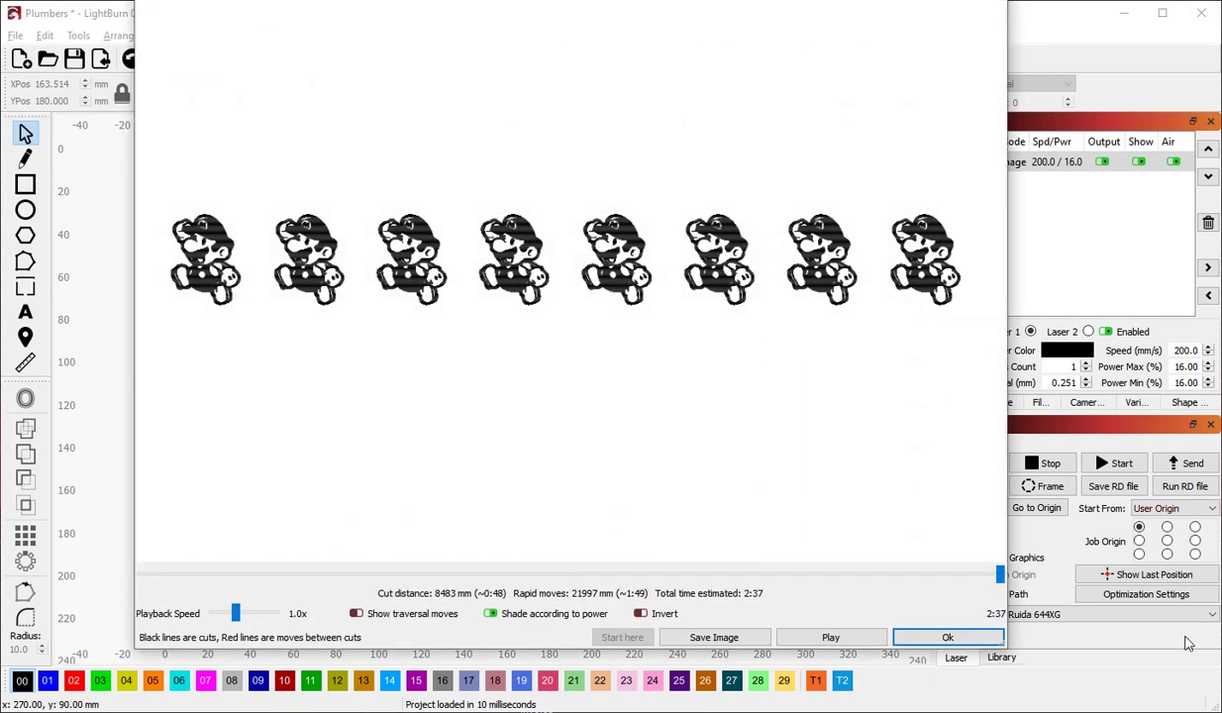
{"action": "left_click_drag", "start_coordinate": [998, 577], "coordinate": [1049, 557]}
{"action": "key", "text": "Escape"}
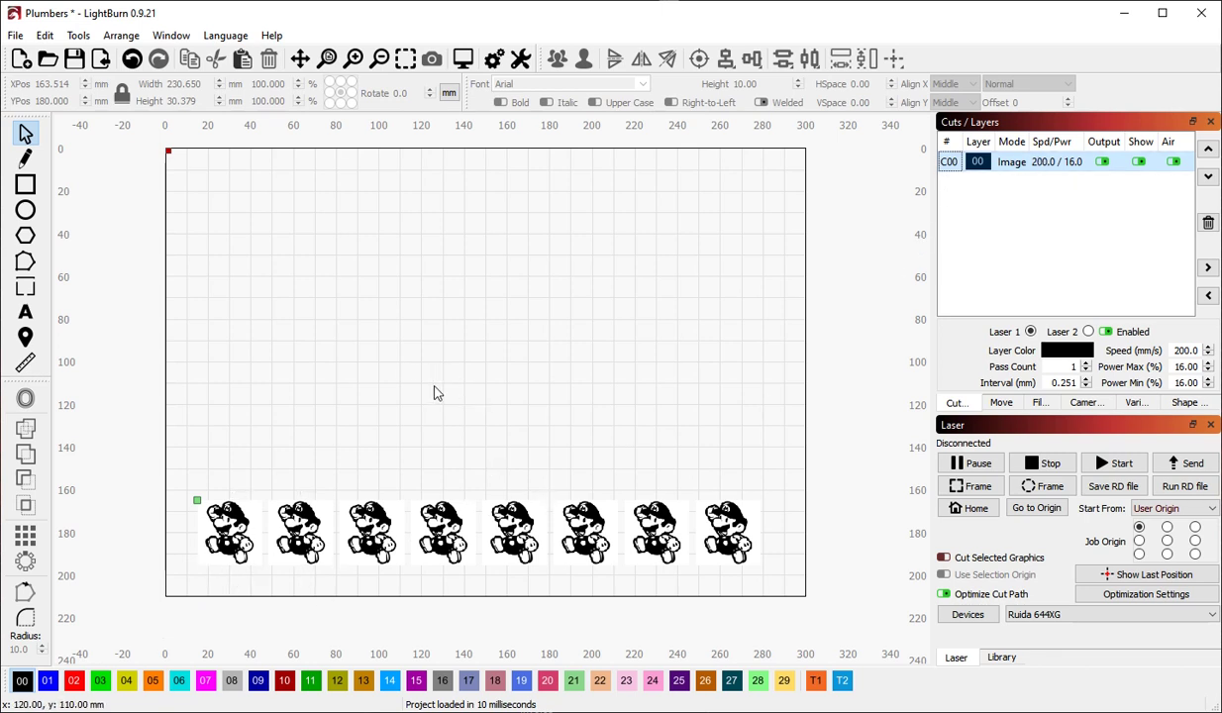
{"action": "left_click", "coordinate": [337, 388]}
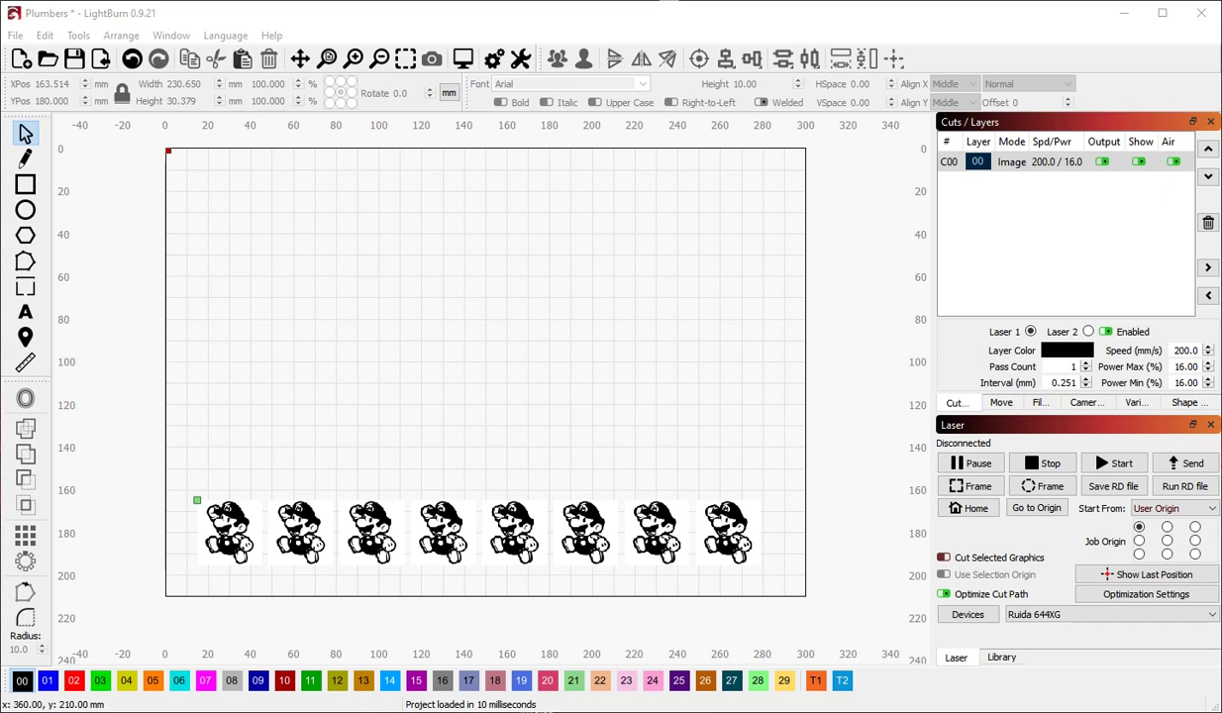
Place the rhino image at the lower left of the bed, undoing a trial rotation and move.
{"action": "left_click_drag", "start_coordinate": [3, 247], "coordinate": [375, 409]}
{"action": "left_click", "coordinate": [280, 466]}
{"action": "mouse_move", "coordinate": [398, 492]}
{"action": "left_mouse_down"}
{"action": "mouse_move", "coordinate": [404, 501]}
{"action": "mouse_move", "coordinate": [401, 478]}
{"action": "left_mouse_up"}
{"action": "left_click_drag", "start_coordinate": [357, 382], "coordinate": [332, 396]}
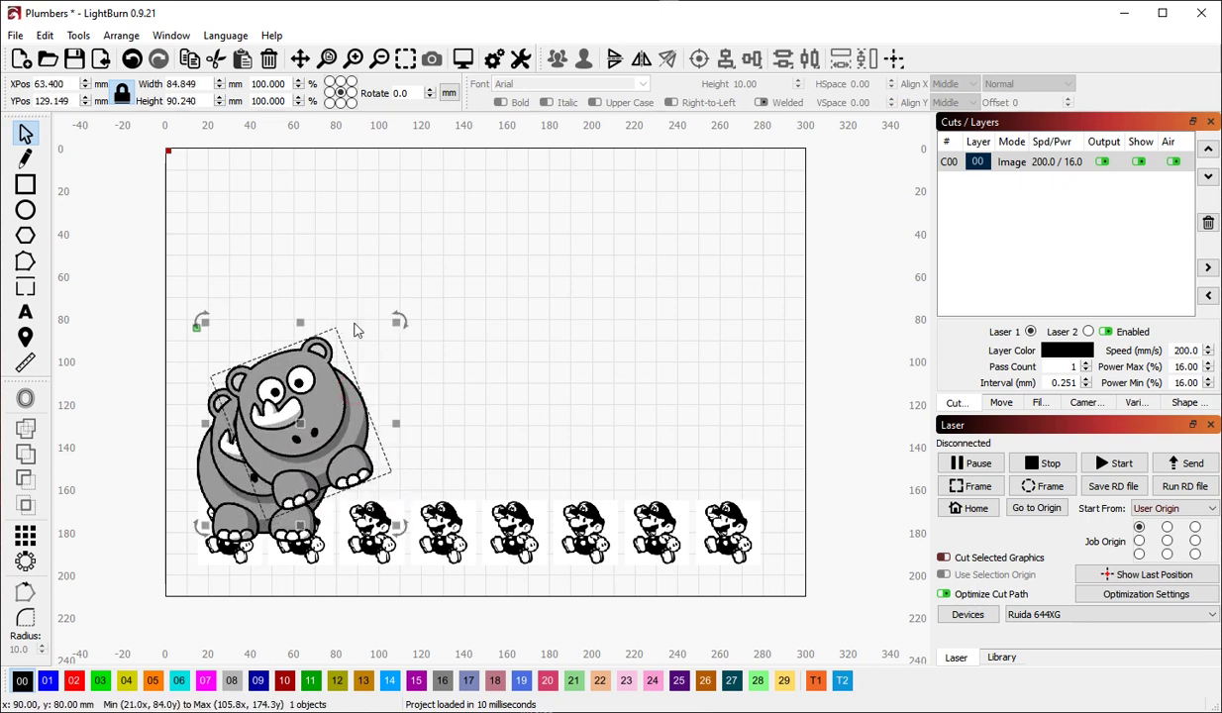
{"action": "key", "text": "ctrl+z"}
{"action": "key", "text": "ctrl+z"}
{"action": "key", "text": "ctrl+z"}
{"action": "key", "text": "ctrl+z"}
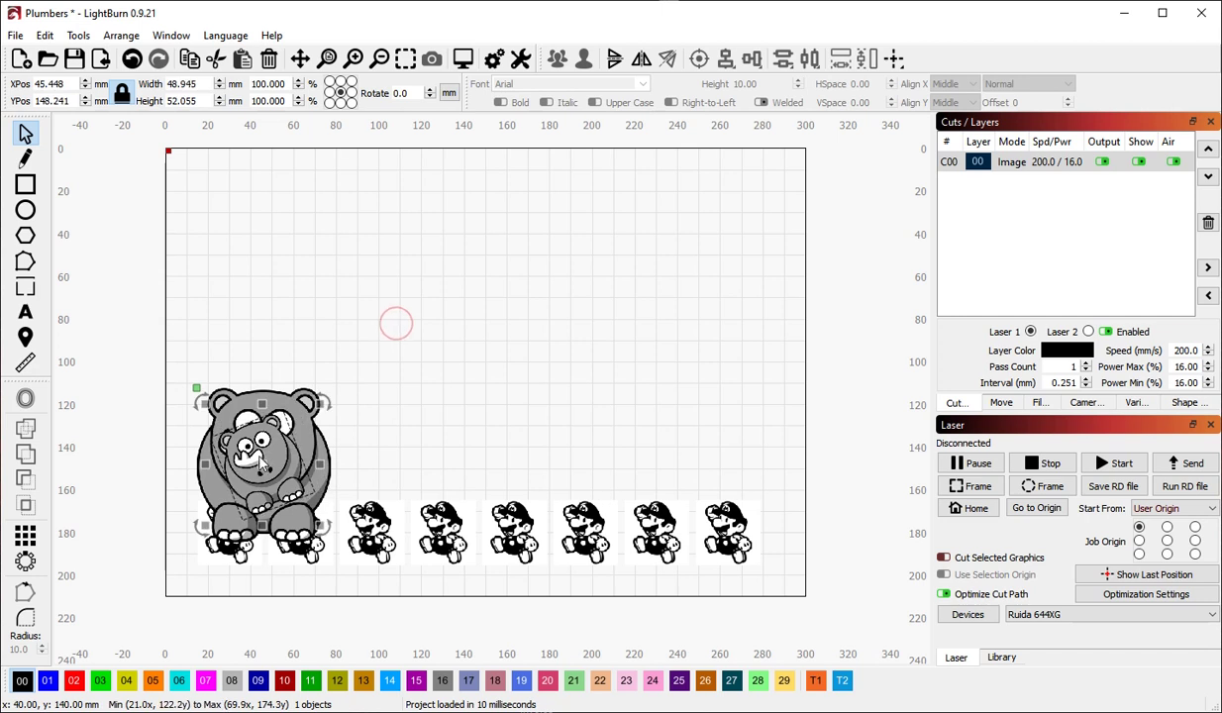
{"action": "left_click", "coordinate": [393, 427]}
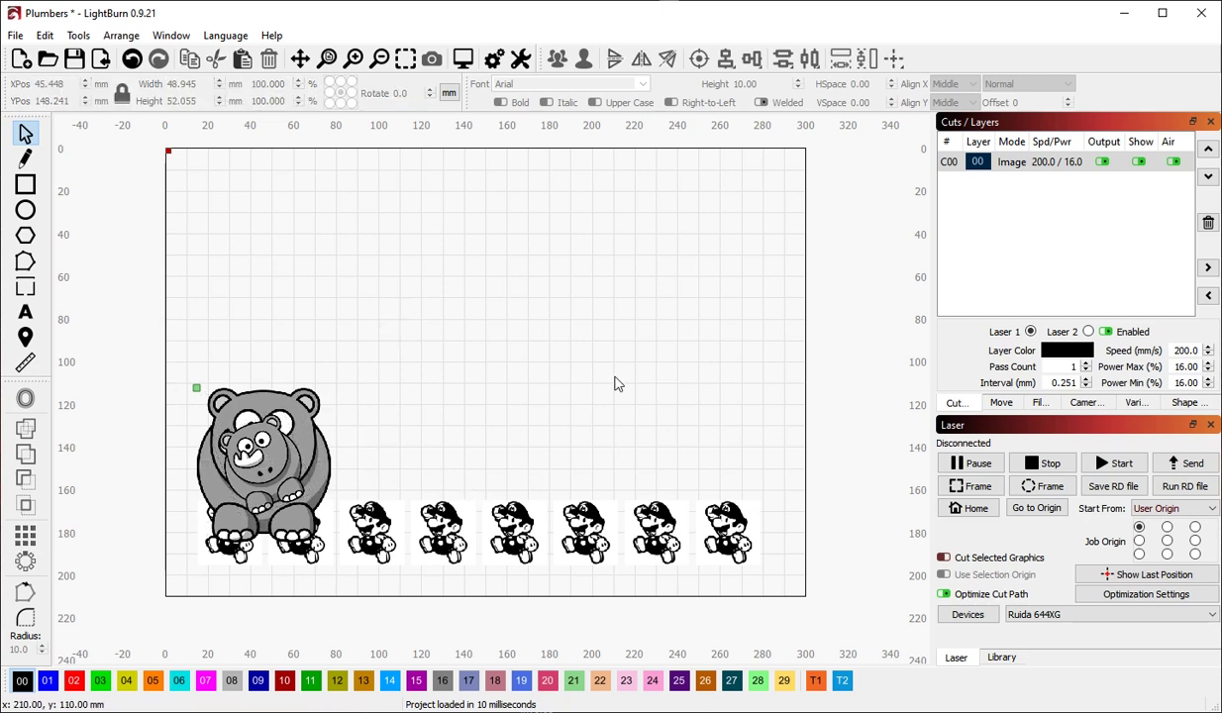
Inspect the job preview with the rhino added, zooming in and out; it estimates 3:57.
{"action": "key", "text": "alt+p"}
{"action": "scroll", "coordinate": [228, 208], "scroll_direction": "up", "scroll_amount": 5}
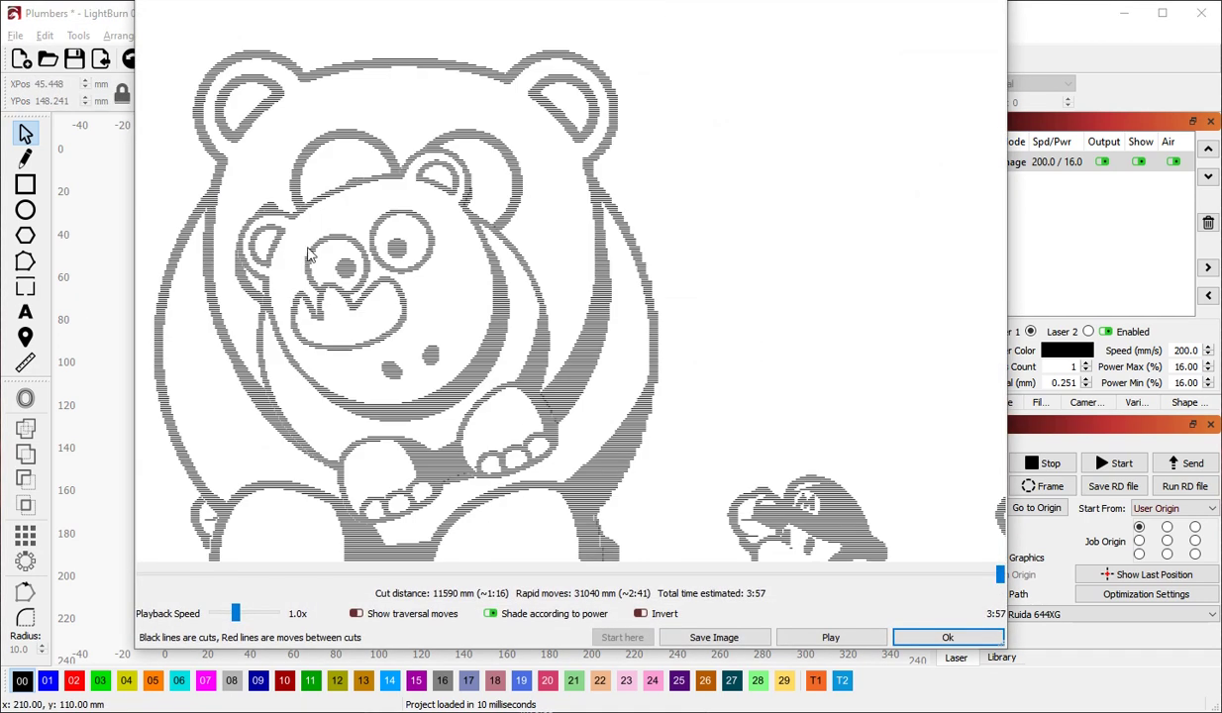
{"action": "scroll", "coordinate": [393, 248], "scroll_direction": "down", "scroll_amount": 5}
{"action": "scroll", "coordinate": [393, 248], "scroll_direction": "up", "scroll_amount": 2}
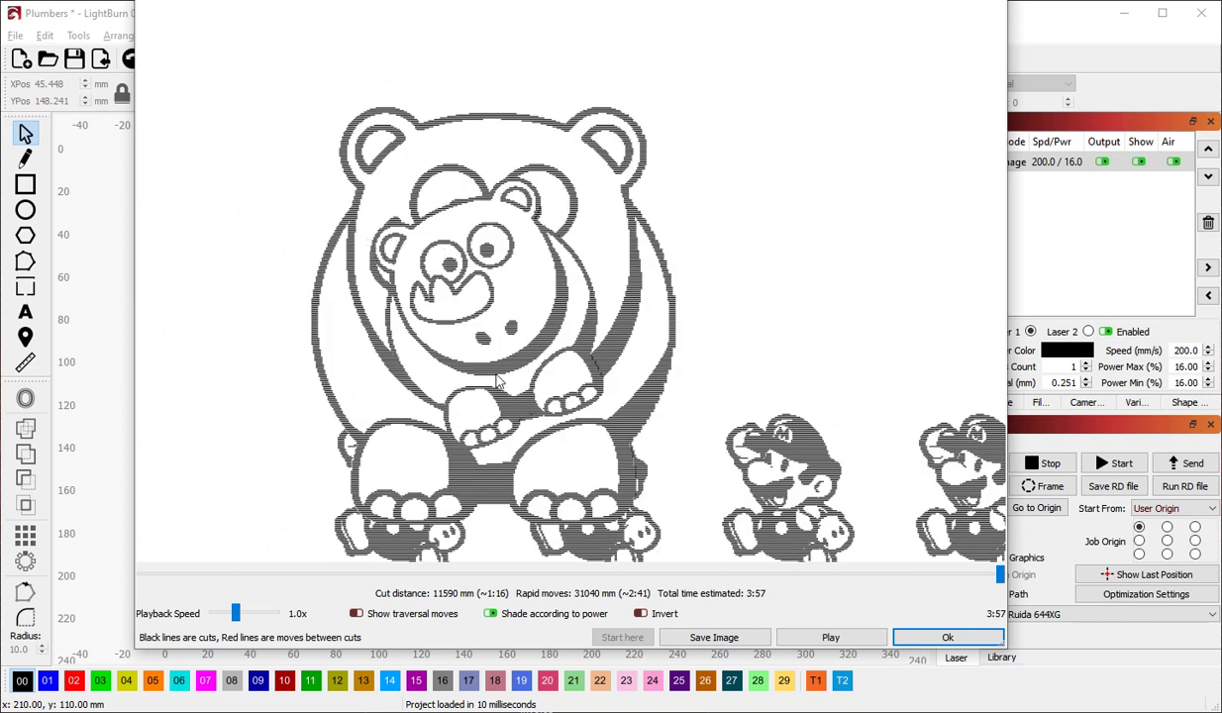
{"action": "scroll", "coordinate": [429, 386], "scroll_direction": "down", "scroll_amount": 2}
{"action": "scroll", "coordinate": [521, 486], "scroll_direction": "down", "scroll_amount": 2}
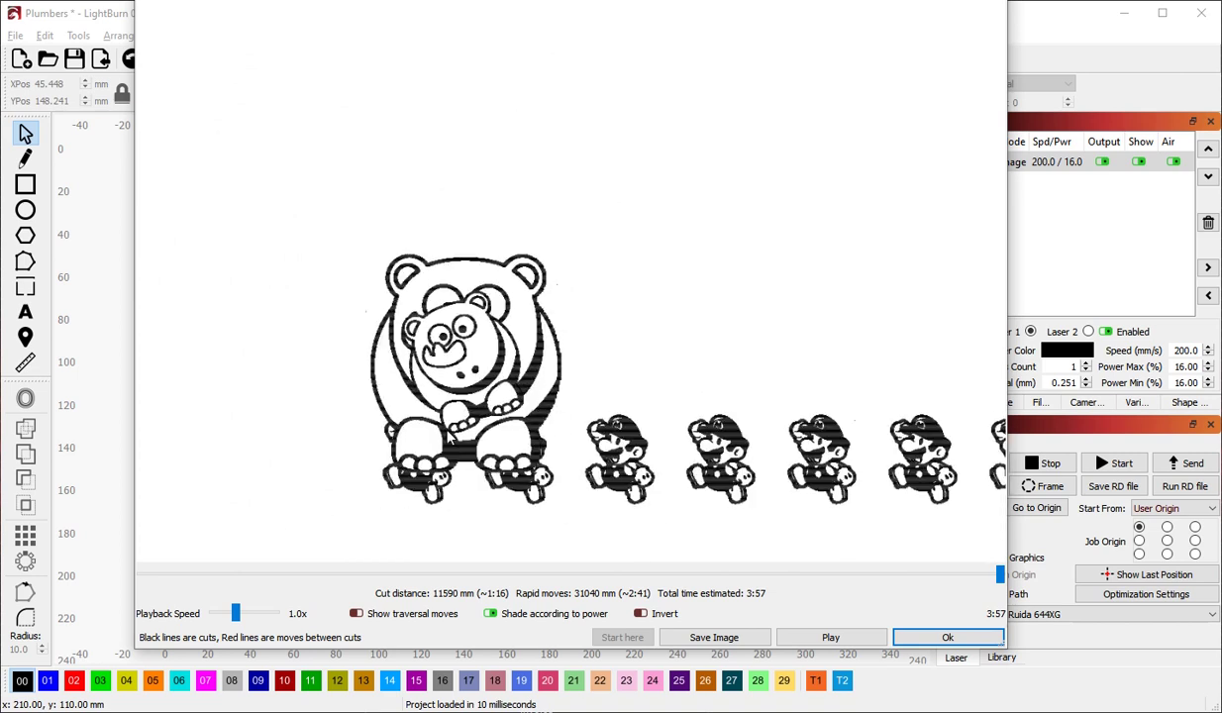
{"action": "scroll", "coordinate": [498, 450], "scroll_direction": "up", "scroll_amount": 3}
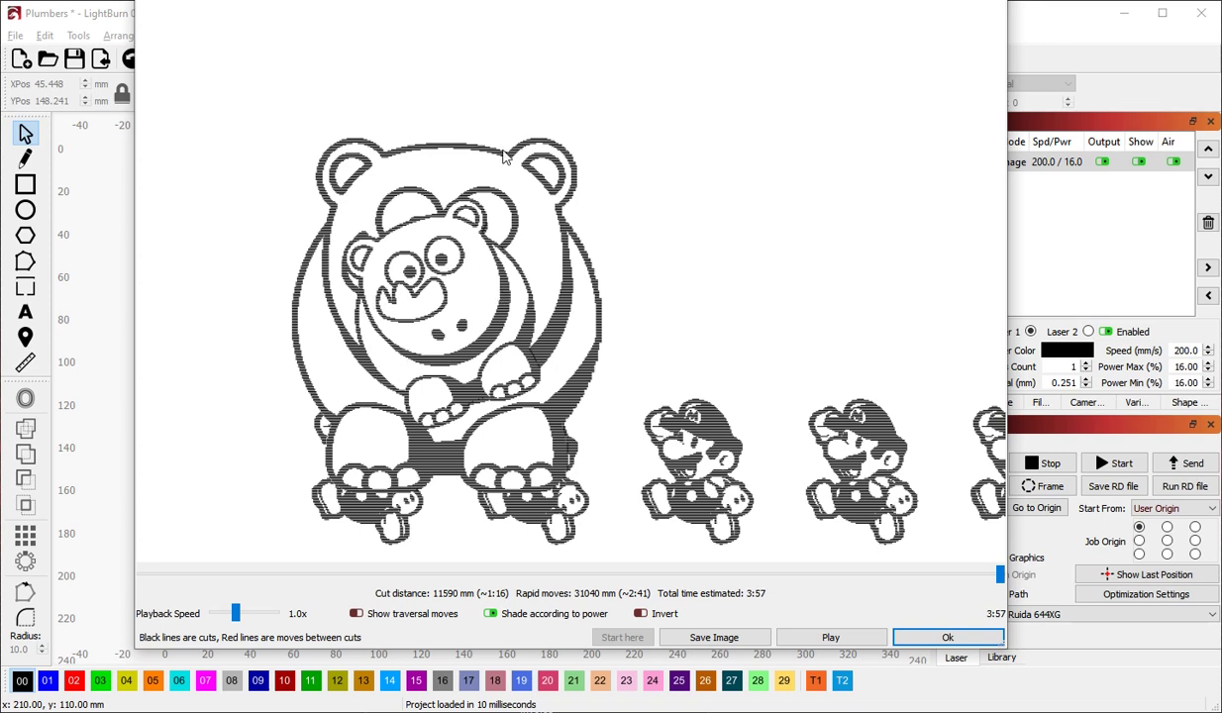
{"action": "scroll", "coordinate": [472, 439], "scroll_direction": "down", "scroll_amount": 2}
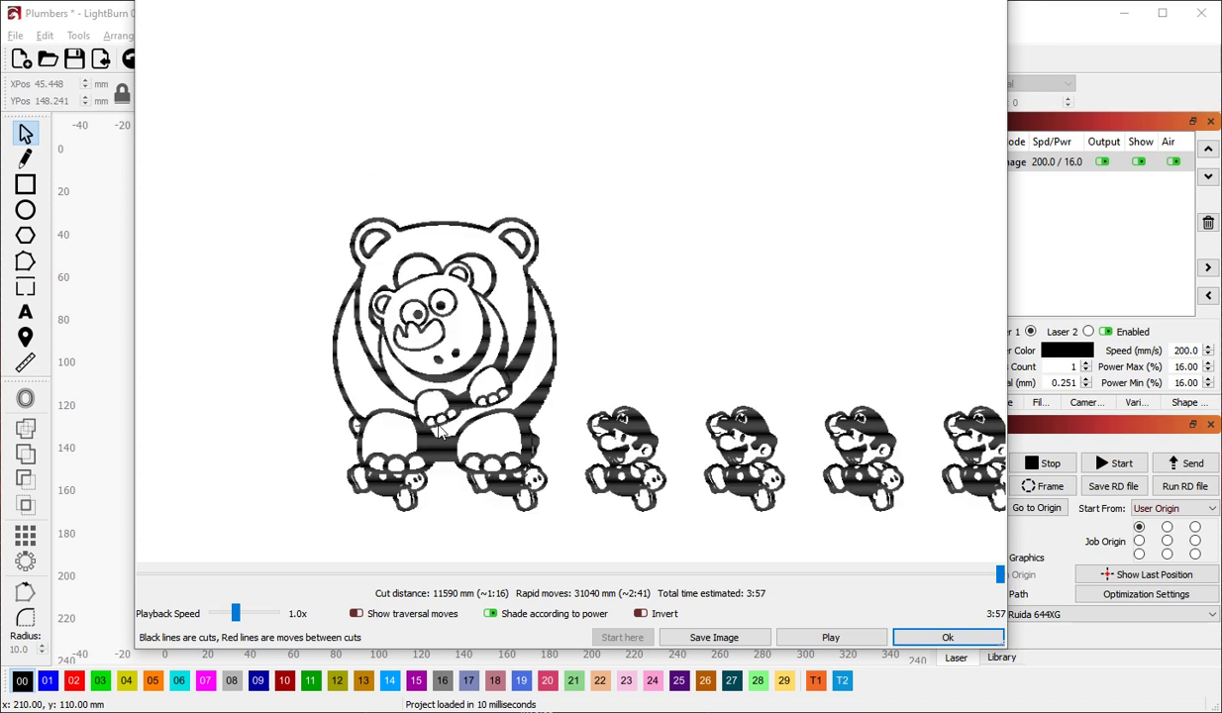
{"action": "scroll", "coordinate": [400, 427], "scroll_direction": "down", "scroll_amount": 1}
{"action": "scroll", "coordinate": [421, 438], "scroll_direction": "up", "scroll_amount": 2}
Overlap the small rhino on the big rhino's right side and set C00 to Fill shapes individually.
{"action": "key", "text": "Escape"}
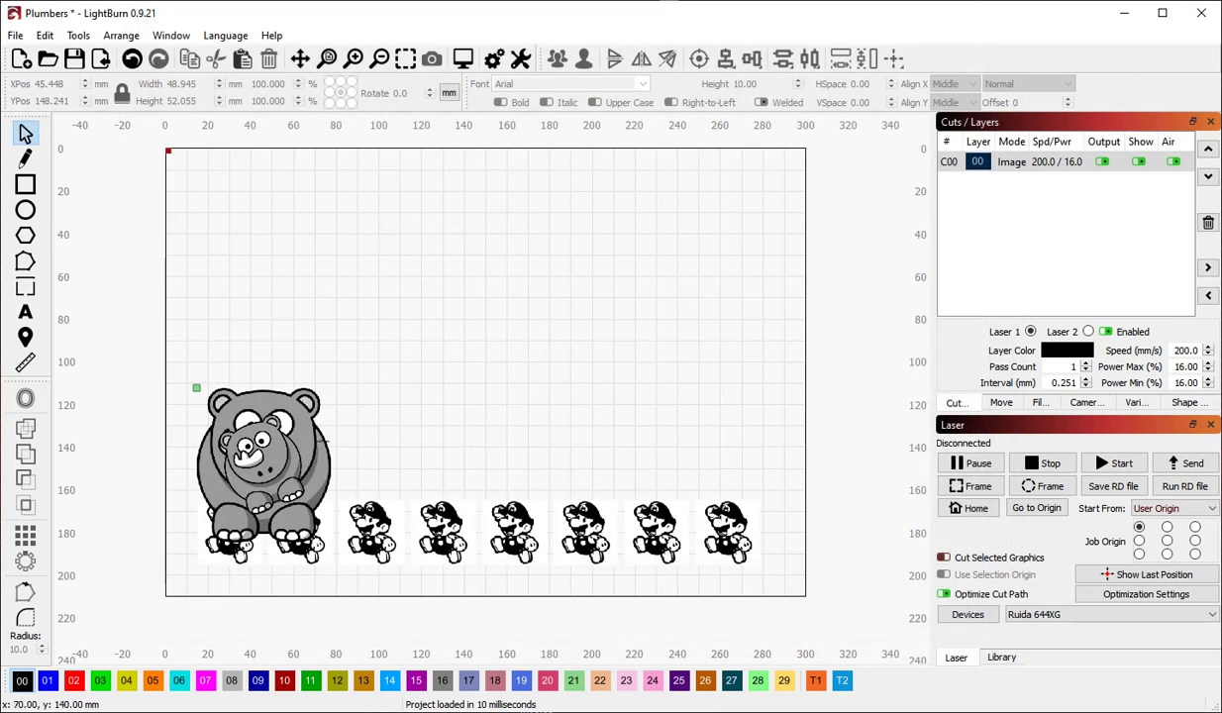
{"action": "left_click_drag", "start_coordinate": [279, 463], "coordinate": [366, 428]}
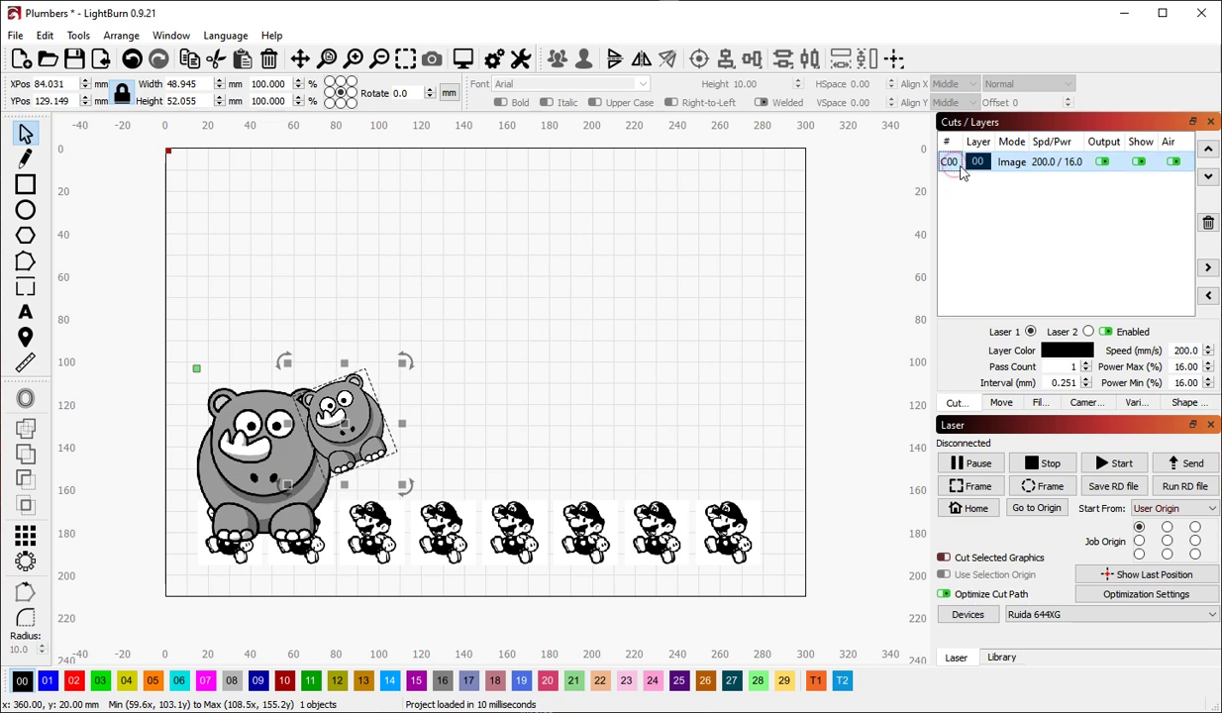
{"action": "double_click", "coordinate": [945, 162]}
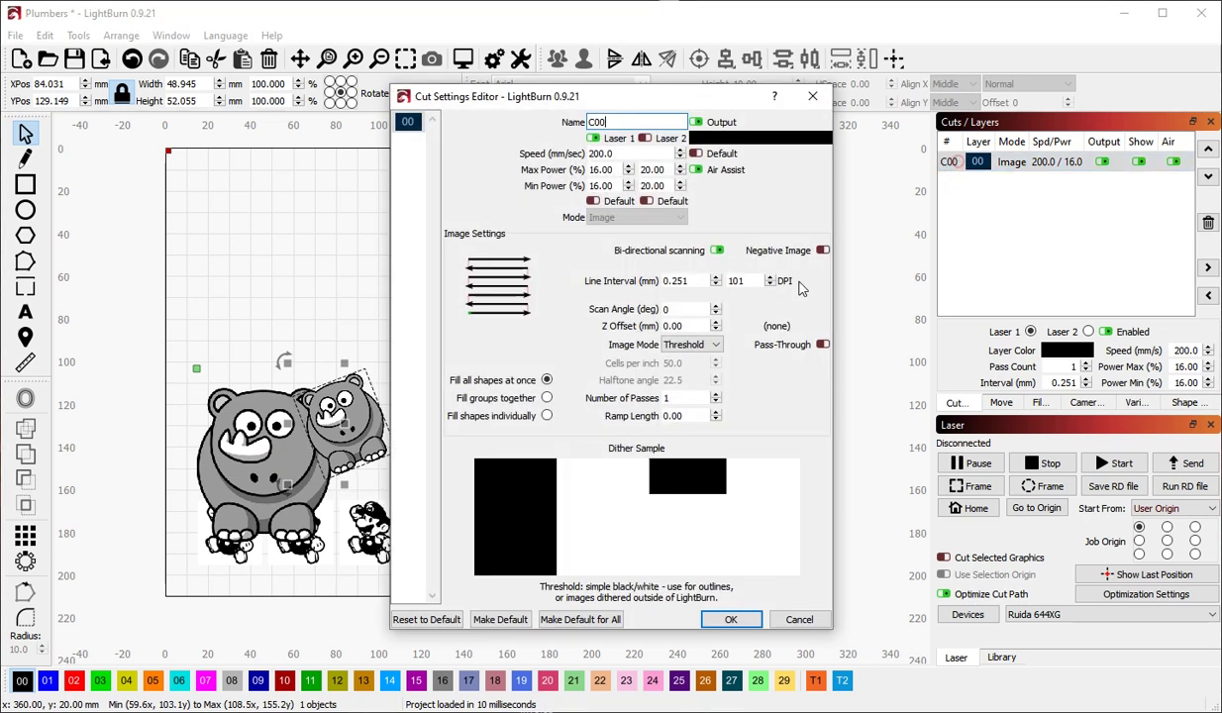
{"action": "left_click", "coordinate": [546, 415]}
{"action": "left_click", "coordinate": [730, 619]}
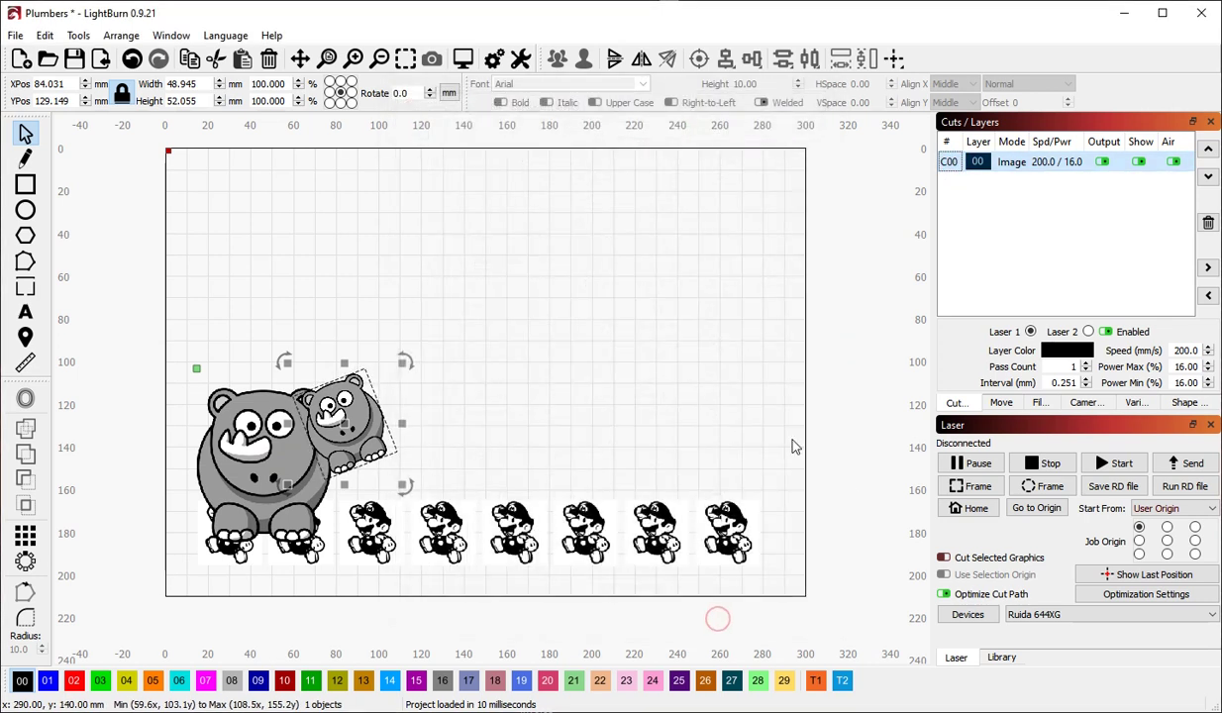
Preview the job, estimated at 4:39 with 21256 mm of rapid moves.
{"action": "key", "text": "alt+p"}
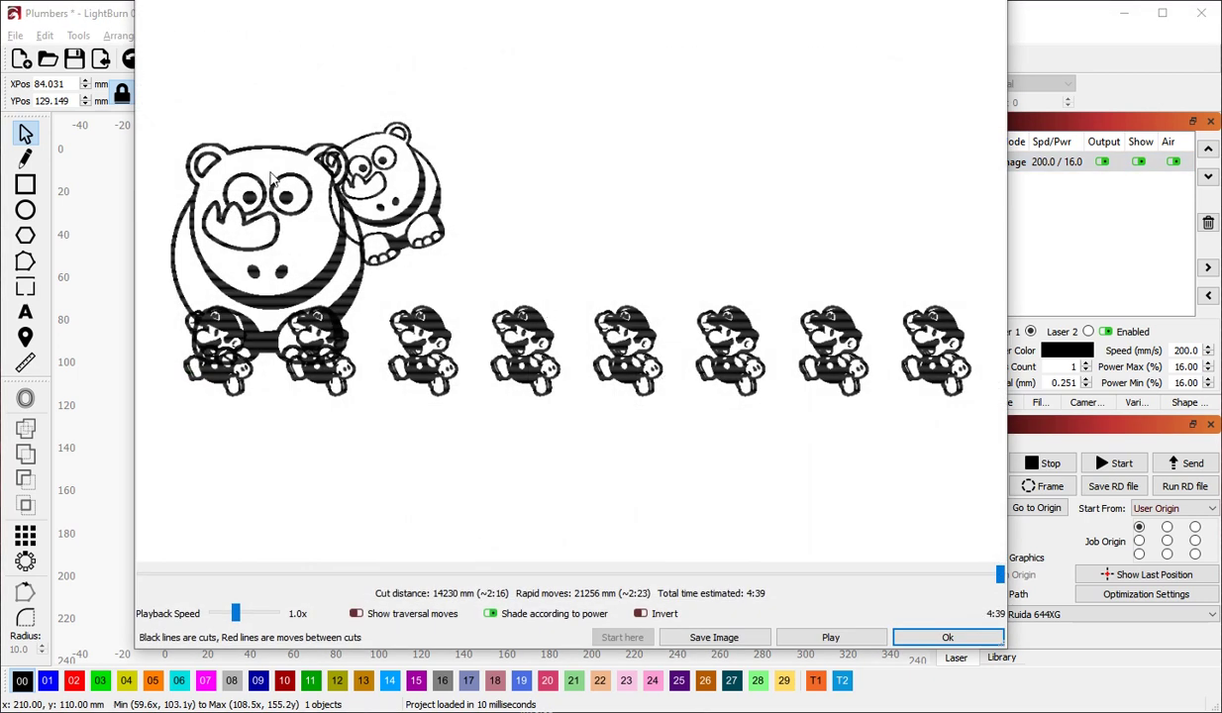
{"action": "scroll", "coordinate": [273, 166], "scroll_direction": "up", "scroll_amount": 3}
{"action": "scroll", "coordinate": [418, 342], "scroll_direction": "down", "scroll_amount": 2}
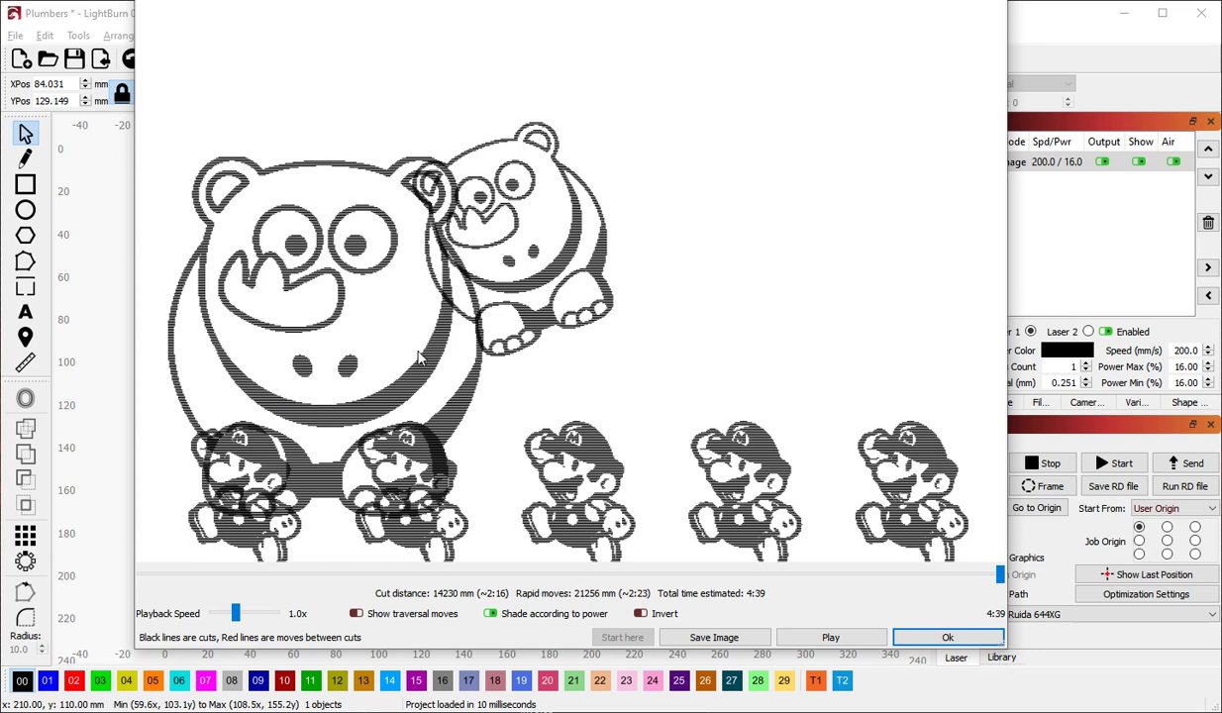
{"action": "key", "text": "Escape"}
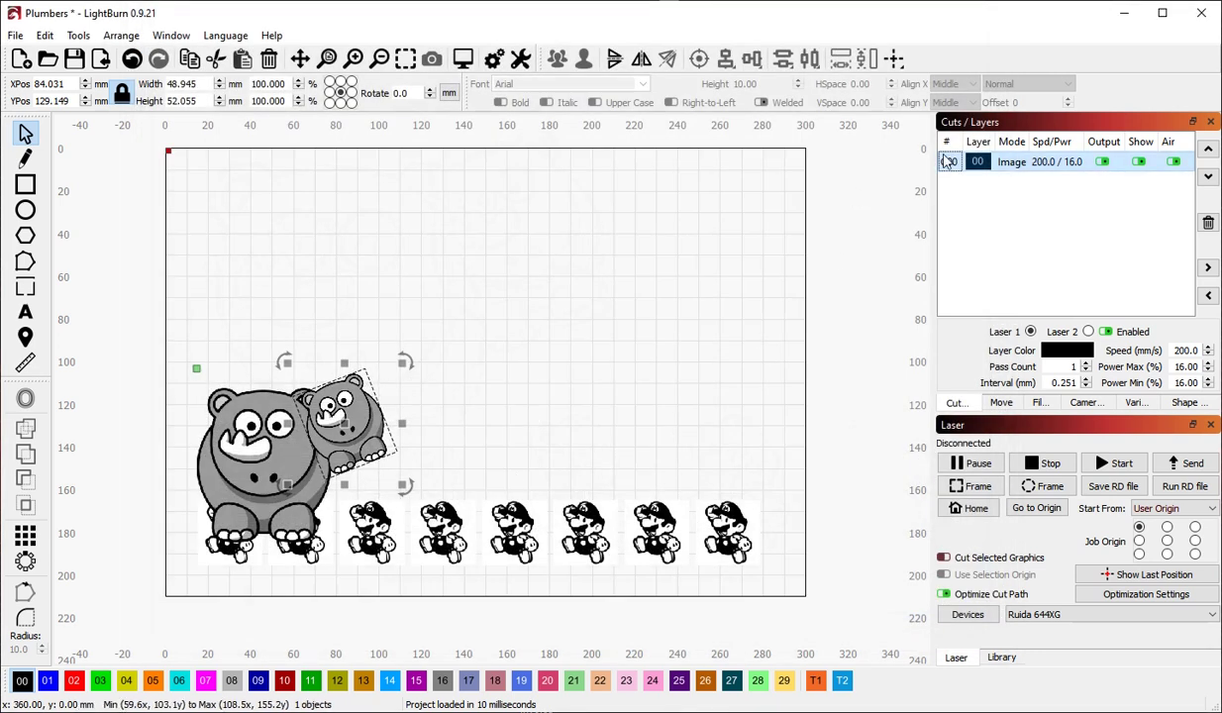
Set layer C00 back to filling all shapes at once.
{"action": "double_click", "coordinate": [948, 161]}
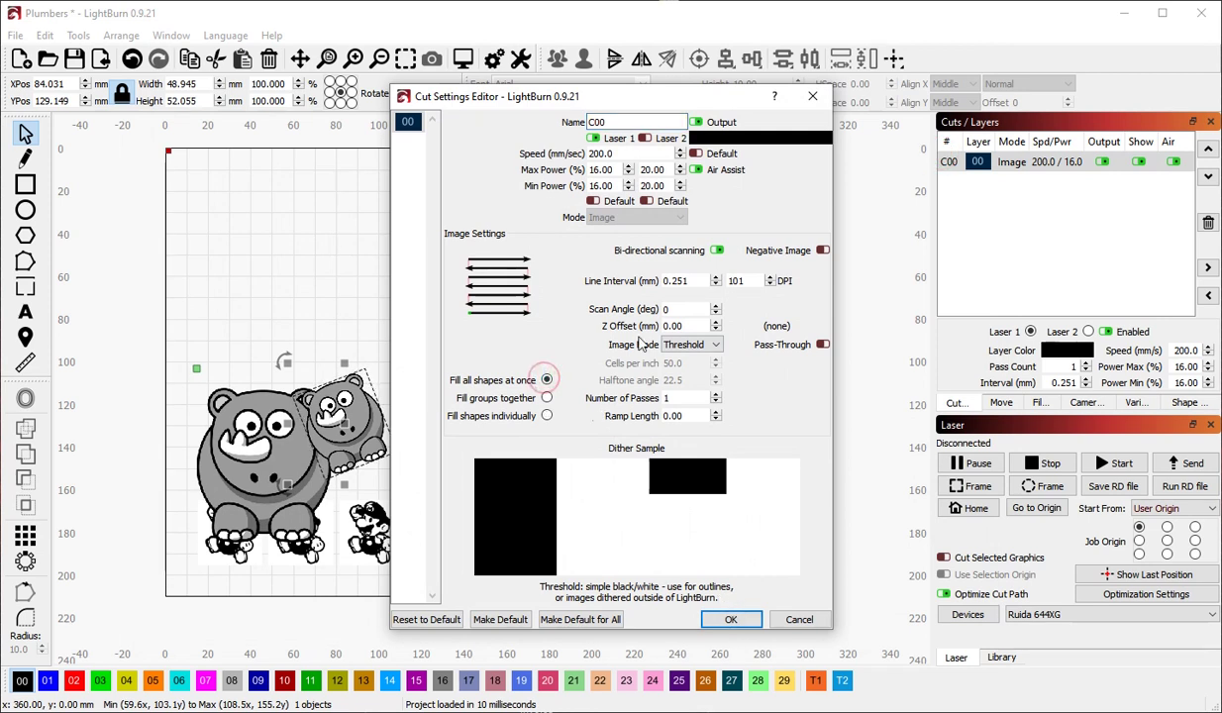
{"action": "left_click", "coordinate": [546, 379]}
{"action": "left_click", "coordinate": [727, 618]}
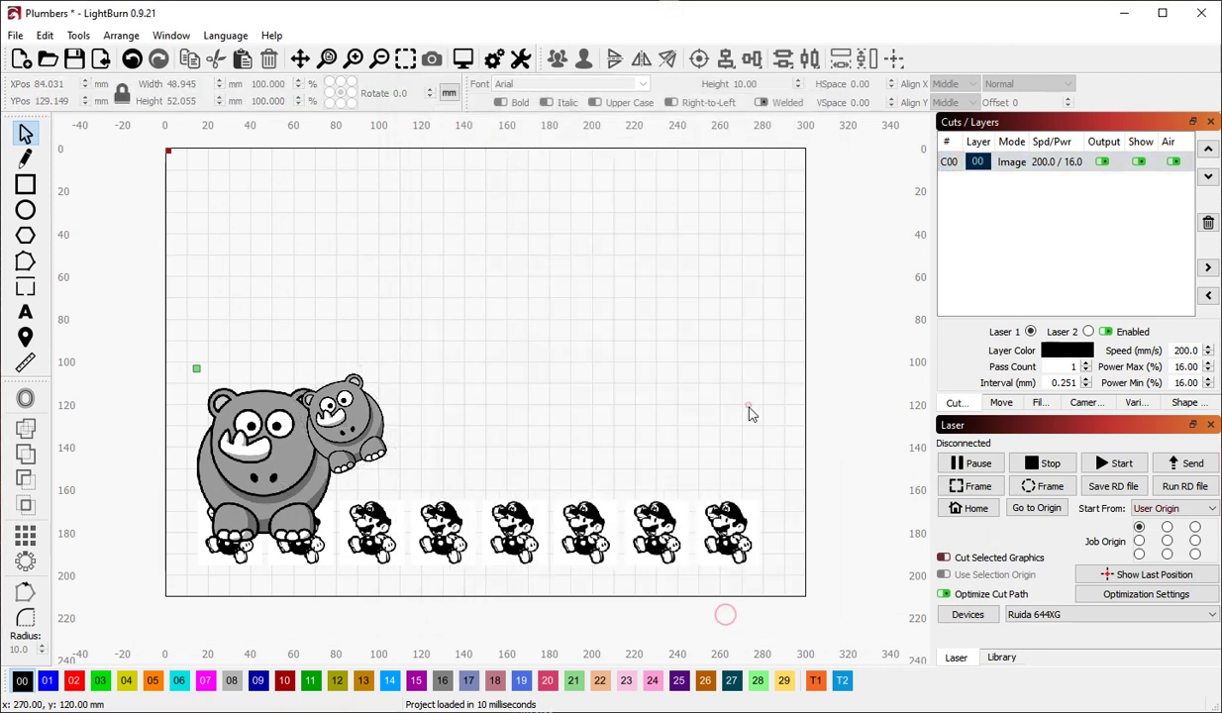
{"action": "left_click", "coordinate": [747, 404]}
Preview the engraving job with all shapes filled together.
{"action": "key", "text": "alt+p"}
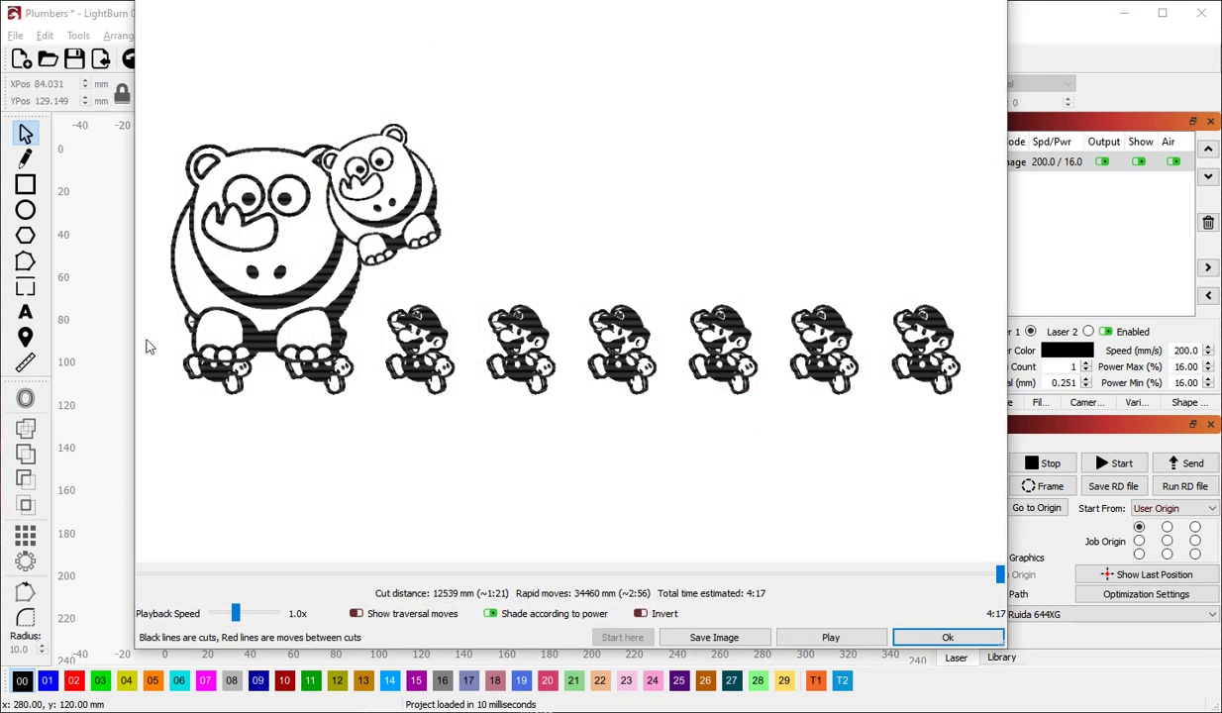
{"action": "scroll", "coordinate": [349, 386], "scroll_direction": "up", "scroll_amount": 3}
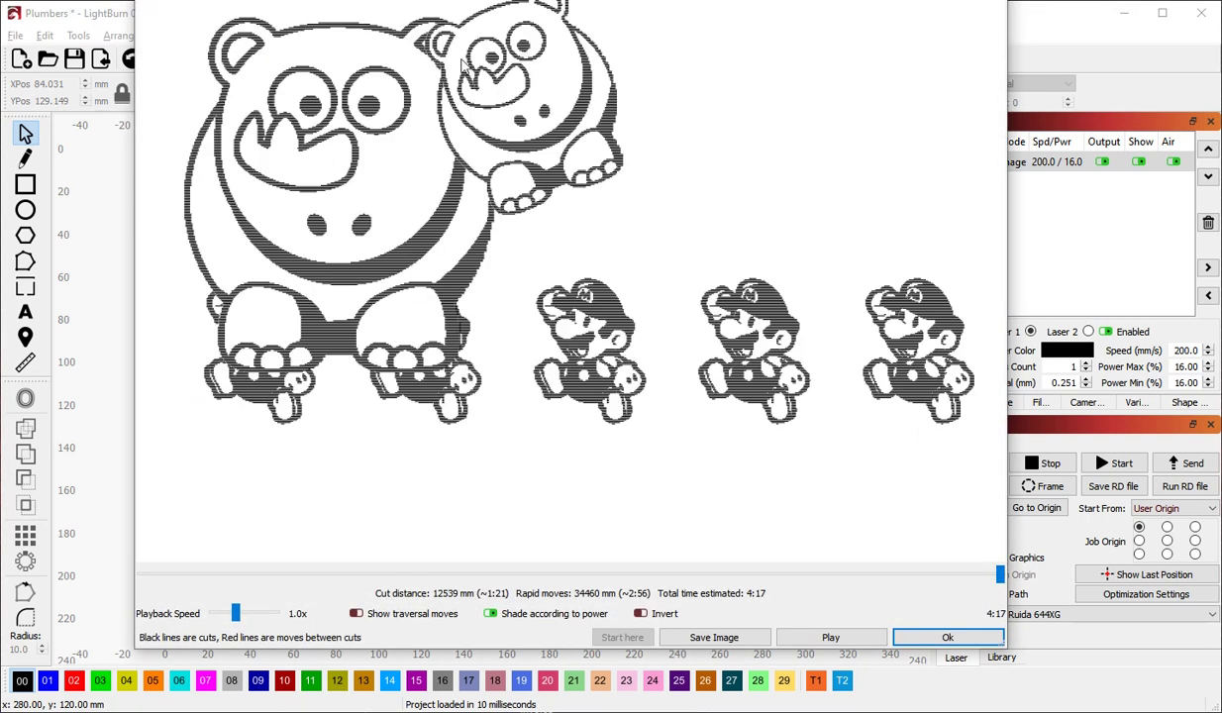
{"action": "scroll", "coordinate": [465, 183], "scroll_direction": "down", "scroll_amount": 1}
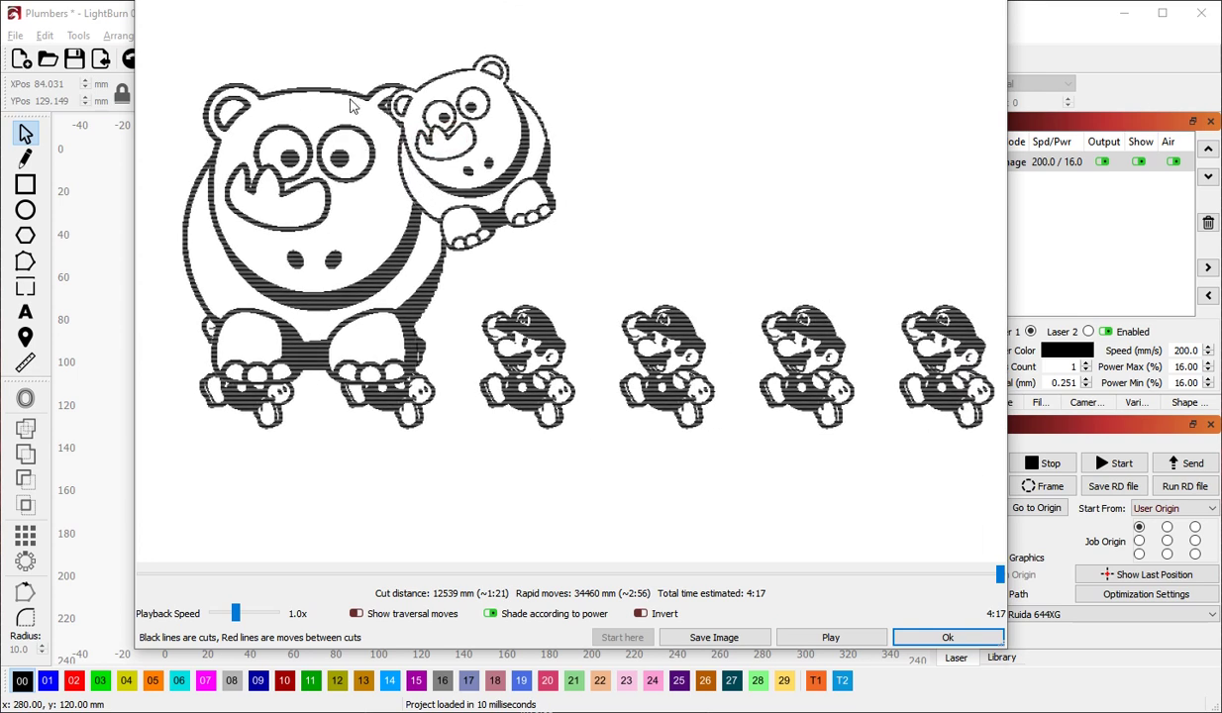
{"action": "key", "text": "Escape"}
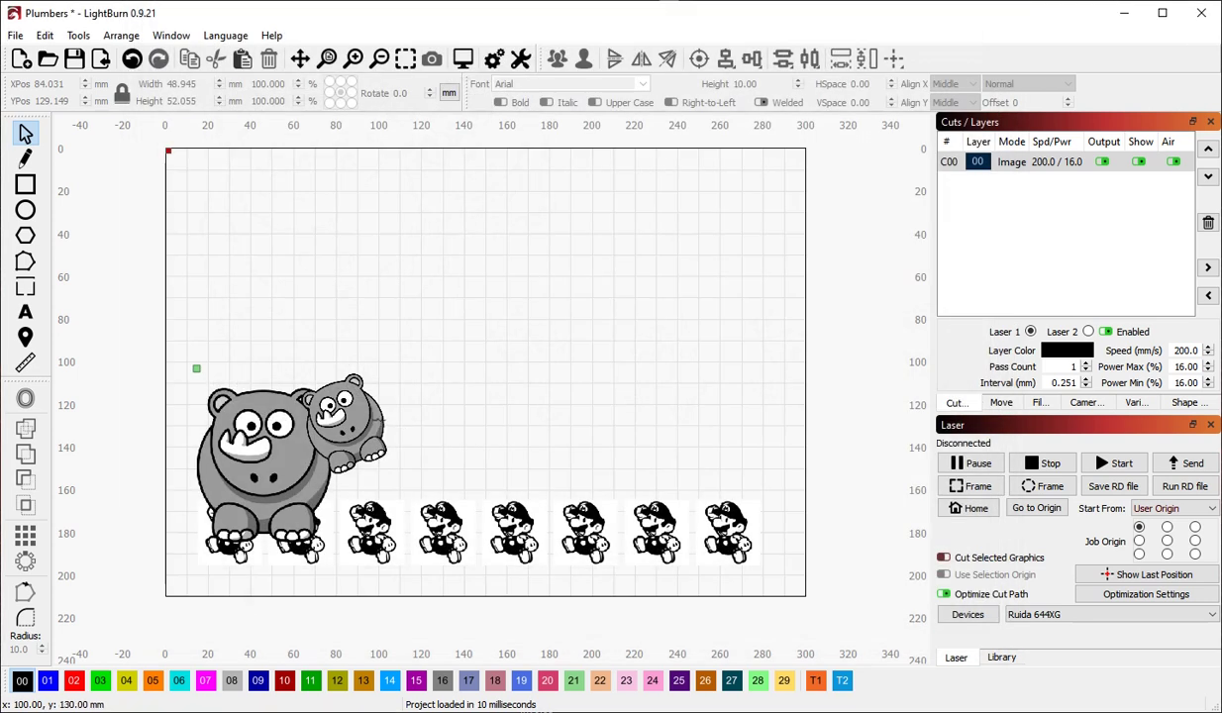
Change layer C00's image mode from Threshold to Dither.
{"action": "left_click", "coordinate": [366, 435]}
{"action": "double_click", "coordinate": [956, 167]}
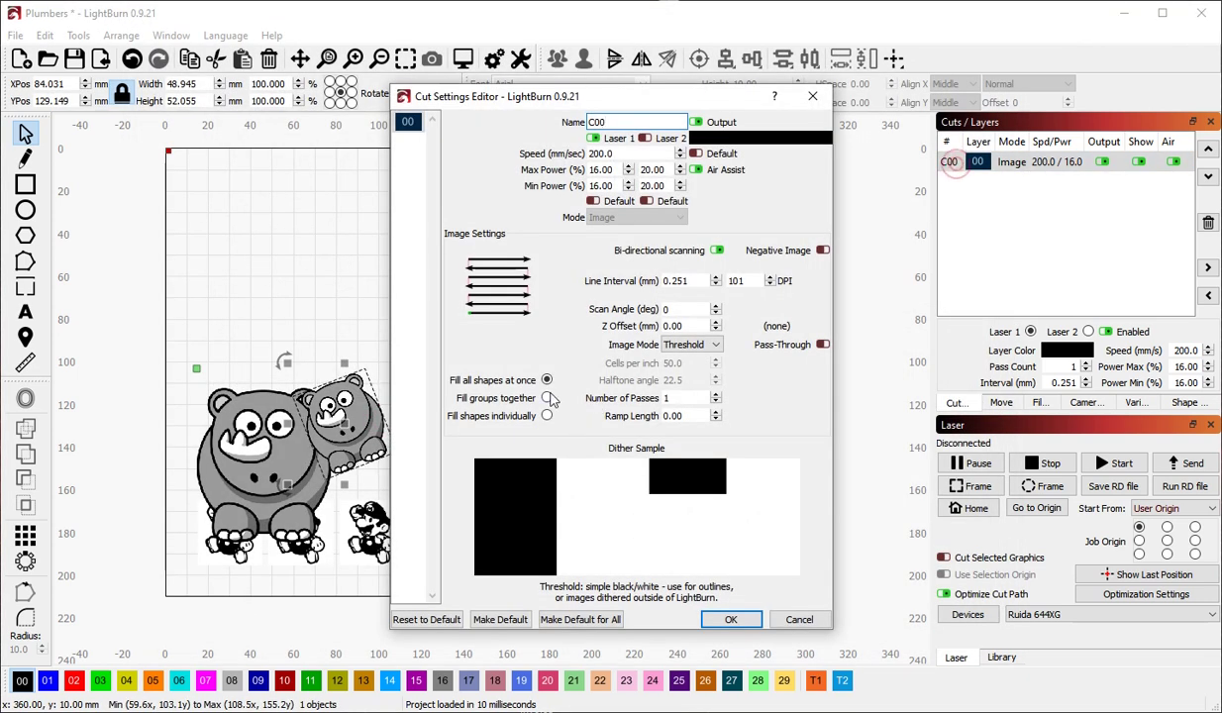
{"action": "left_click", "coordinate": [685, 344]}
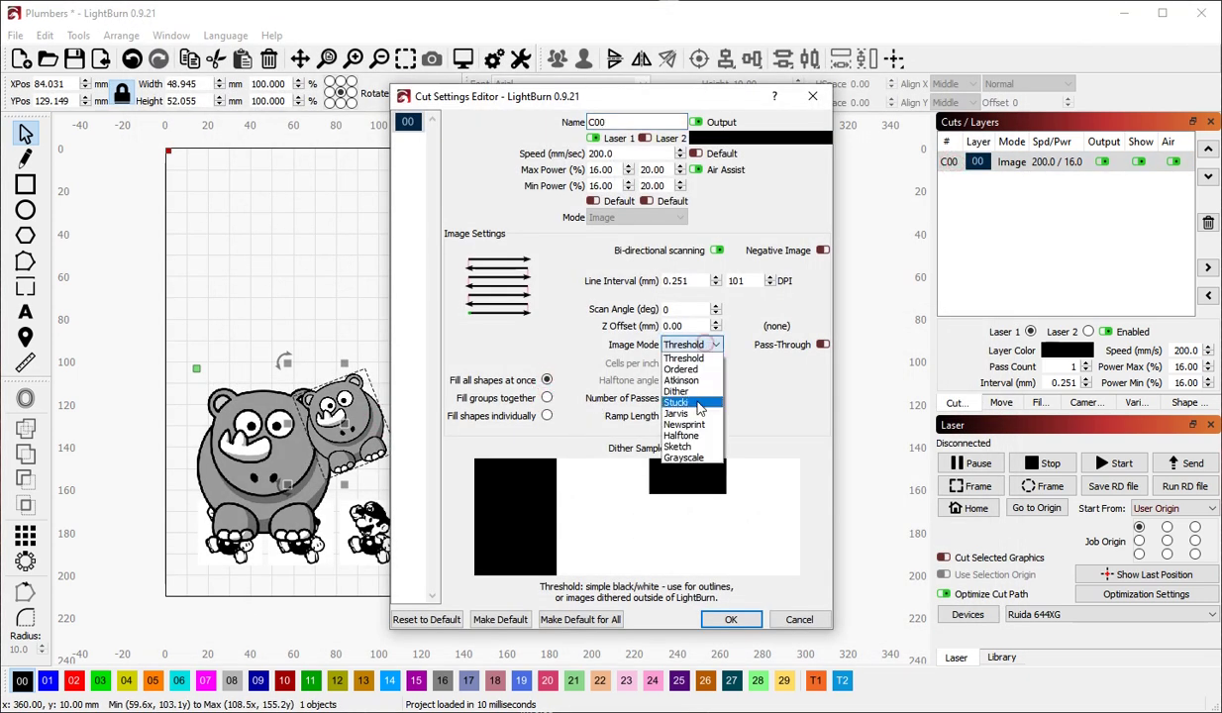
{"action": "left_click", "coordinate": [696, 391]}
{"action": "left_click", "coordinate": [723, 622]}
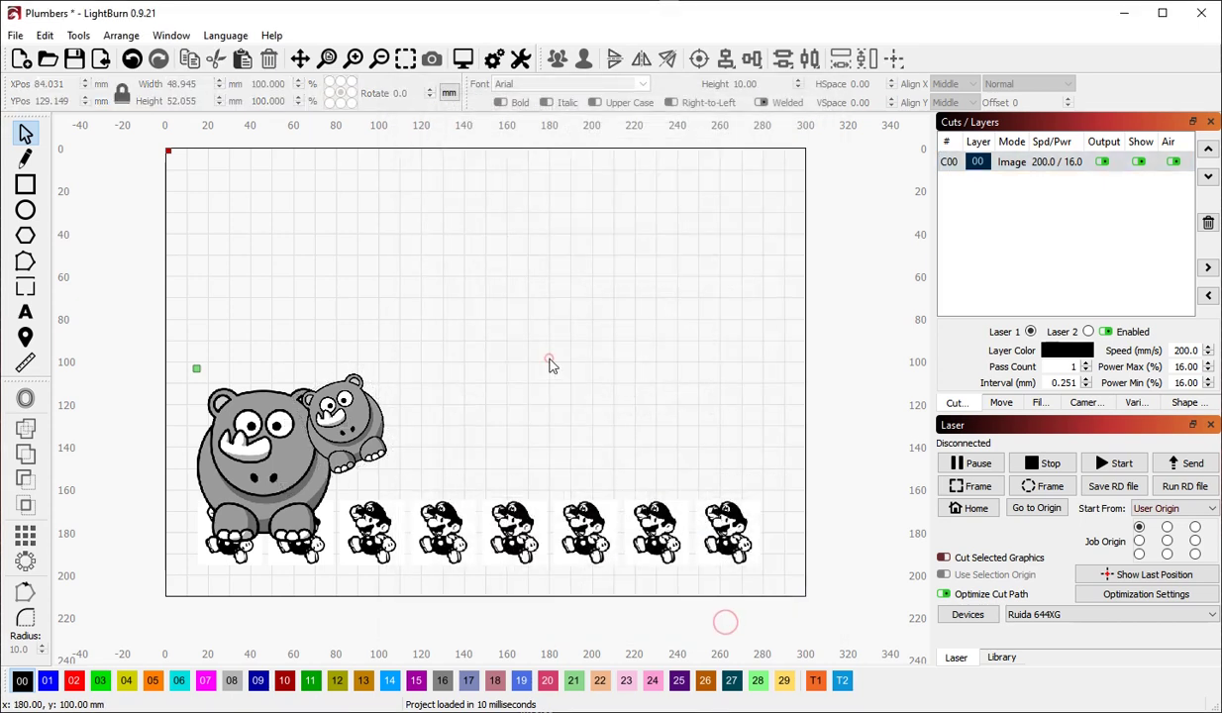
Preview the dithered engraving, estimated at 4:25 total.
{"action": "key", "text": "alt+p"}
{"action": "scroll", "coordinate": [427, 251], "scroll_direction": "up", "scroll_amount": 3}
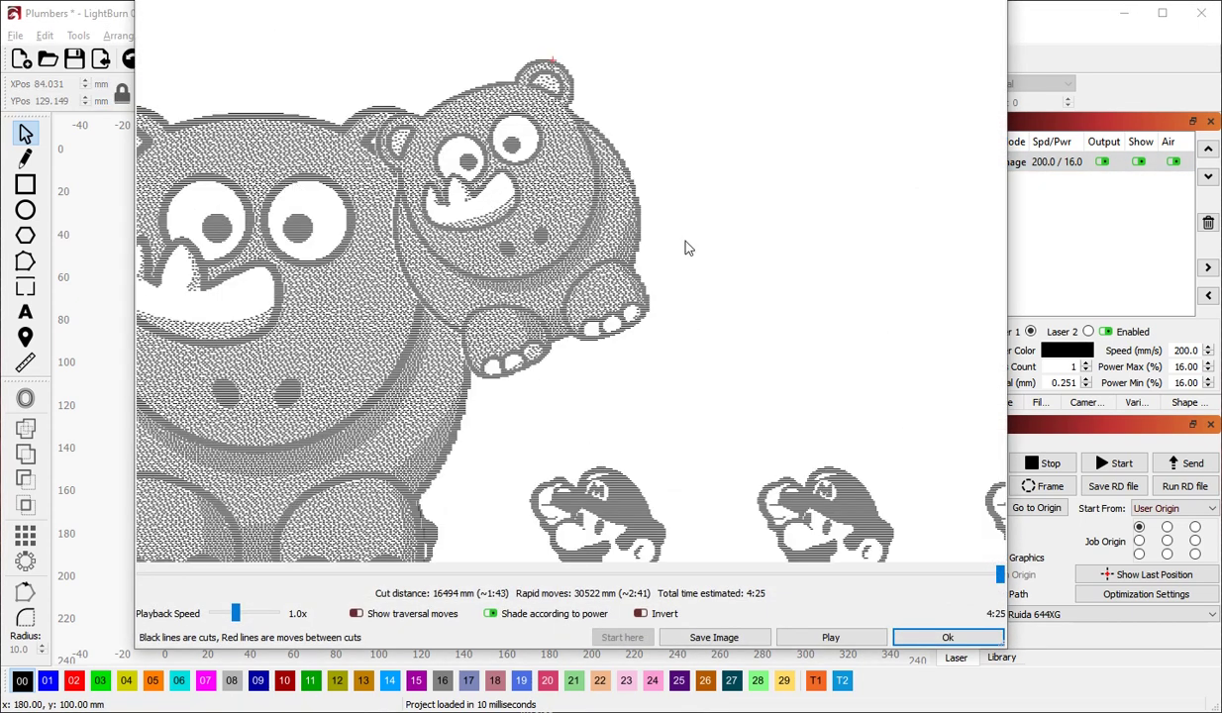
{"action": "scroll", "coordinate": [693, 238], "scroll_direction": "down", "scroll_amount": 2}
{"action": "scroll", "coordinate": [331, 478], "scroll_direction": "up", "scroll_amount": 2}
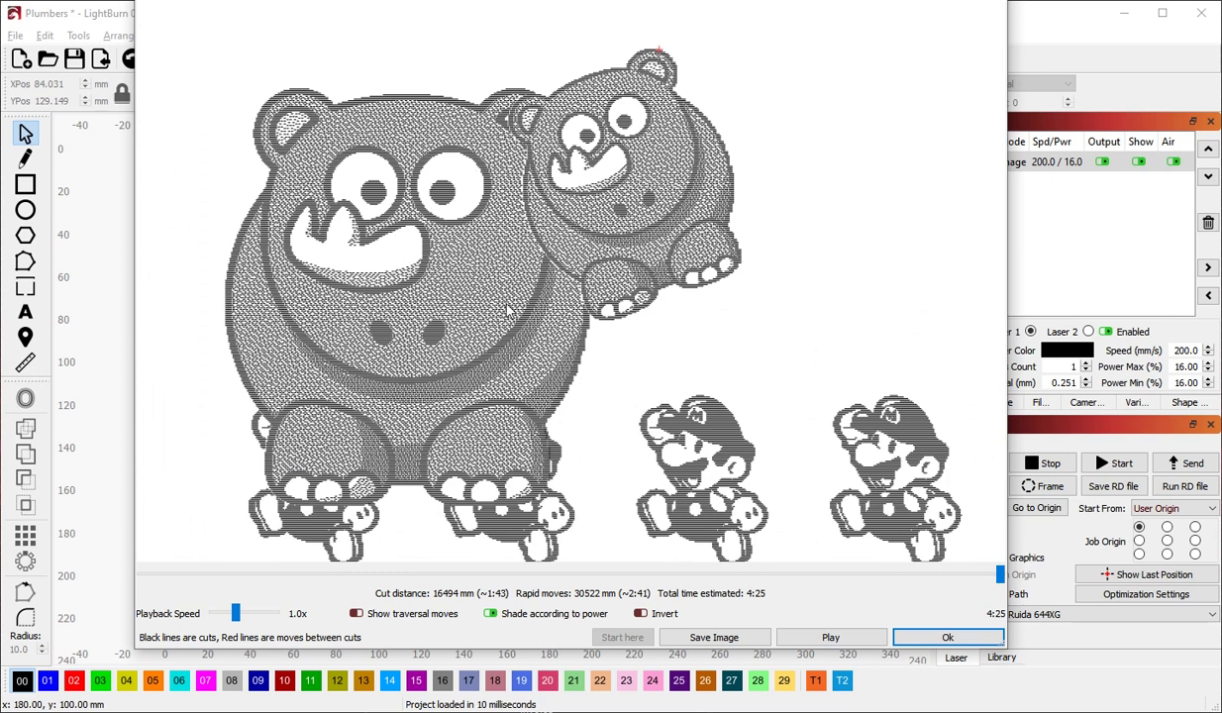
{"action": "scroll", "coordinate": [543, 238], "scroll_direction": "down", "scroll_amount": 1}
{"action": "key", "text": "Escape"}
{"action": "left_click", "coordinate": [618, 307]}
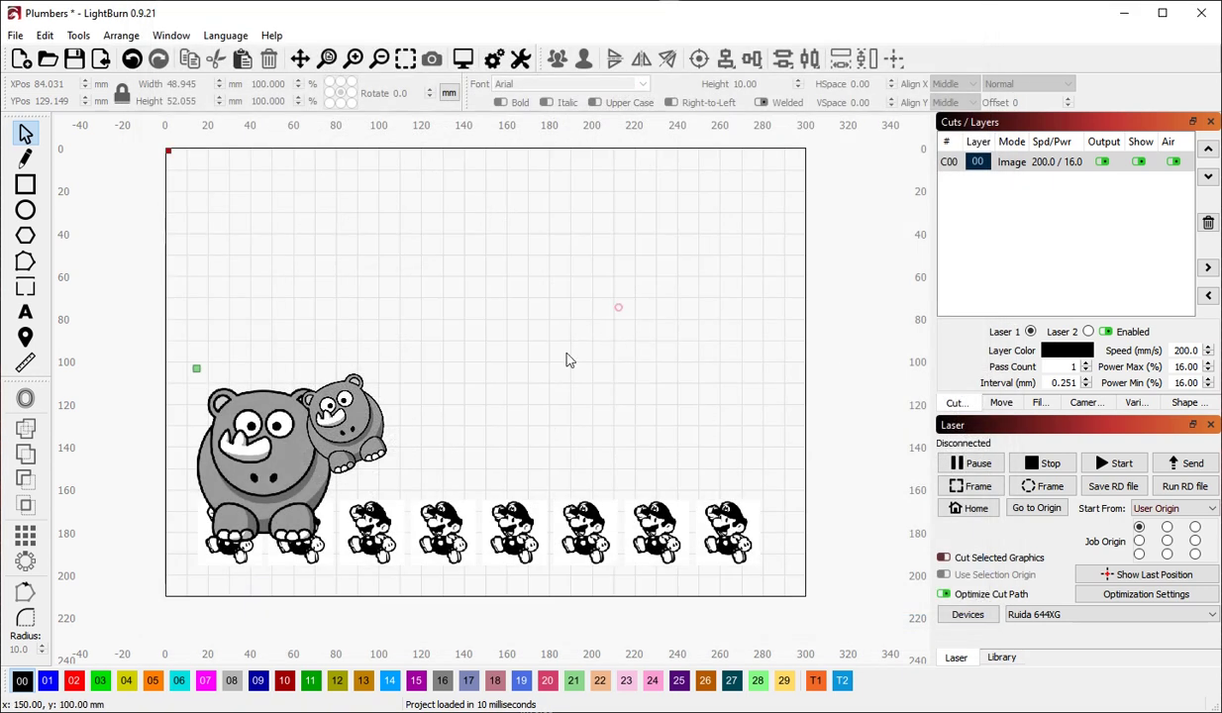
Delete both rhinos and all the Mario figures.
{"action": "left_click", "coordinate": [354, 386]}
{"action": "key", "text": "Delete"}
{"action": "left_click", "coordinate": [294, 462]}
{"action": "key", "text": "Delete"}
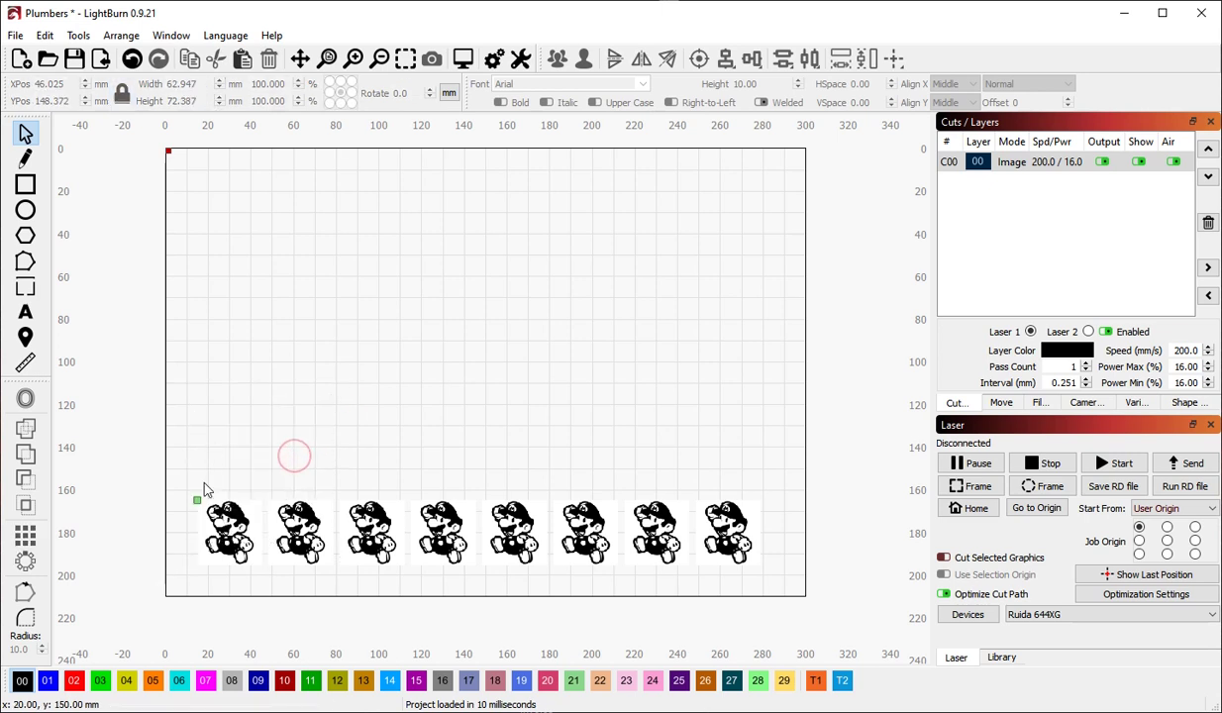
{"action": "left_click_drag", "start_coordinate": [185, 452], "coordinate": [782, 586]}
{"action": "key", "text": "Delete"}
Start a new project with the cougar photo placed on the work area, showing its Shape Properties.
{"action": "left_click", "coordinate": [207, 350]}
{"action": "key", "text": "ctrl+n"}
{"action": "left_click", "coordinate": [214, 456]}
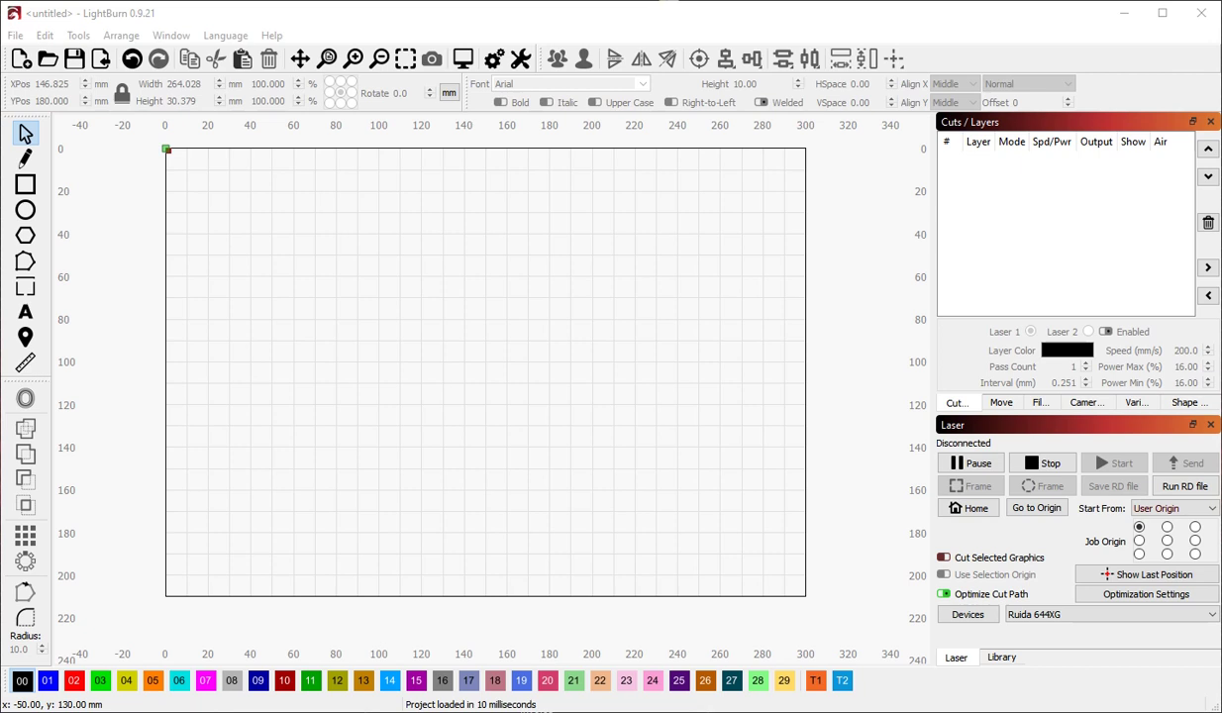
{"action": "left_click_drag", "start_coordinate": [45, 414], "coordinate": [475, 389]}
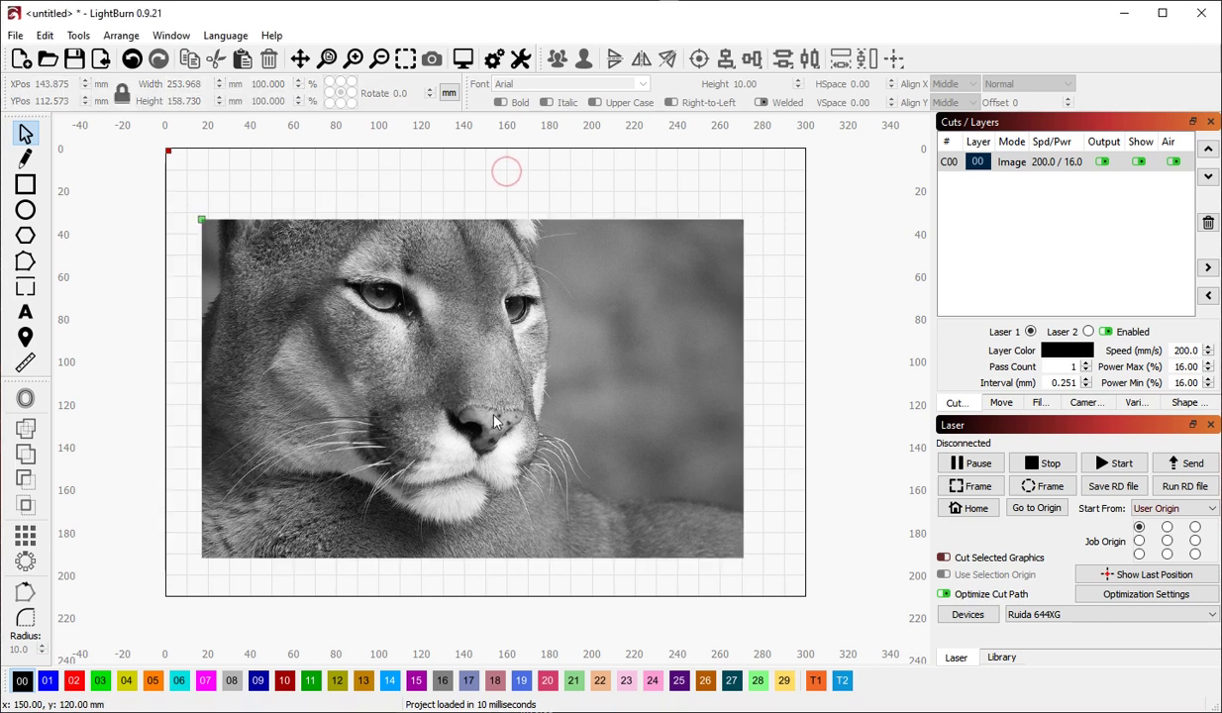
{"action": "left_click_drag", "start_coordinate": [509, 403], "coordinate": [528, 384]}
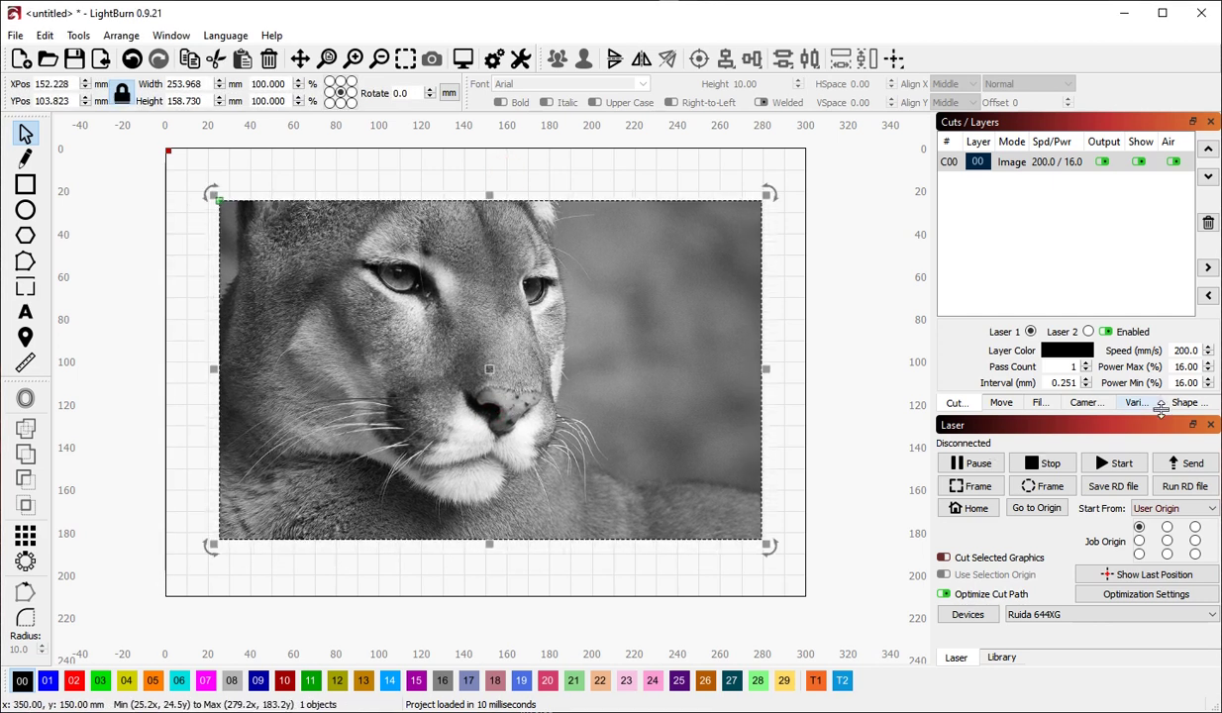
{"action": "left_click", "coordinate": [1185, 402]}
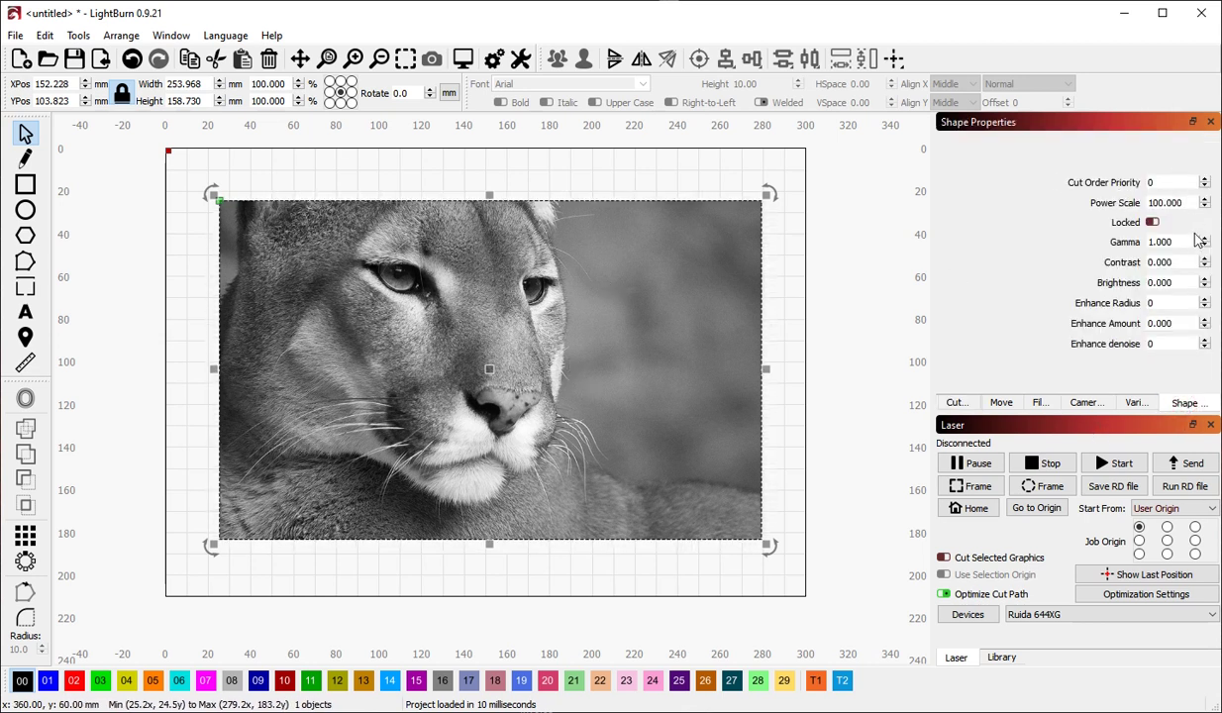
{"action": "scroll", "coordinate": [1191, 241], "scroll_direction": "down", "scroll_amount": 5}
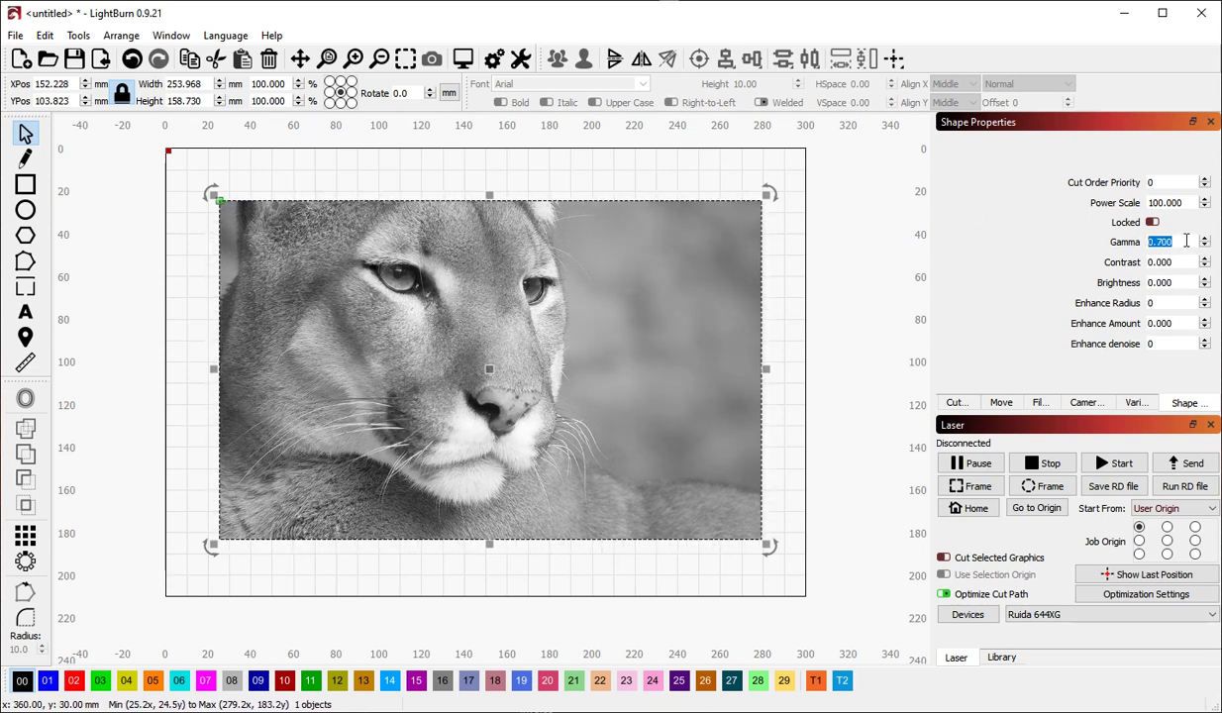
{"action": "scroll", "coordinate": [1184, 241], "scroll_direction": "up", "scroll_amount": 1}
{"action": "scroll", "coordinate": [1180, 262], "scroll_direction": "up", "scroll_amount": 17}
{"action": "scroll", "coordinate": [1179, 283], "scroll_direction": "down", "scroll_amount": 10}
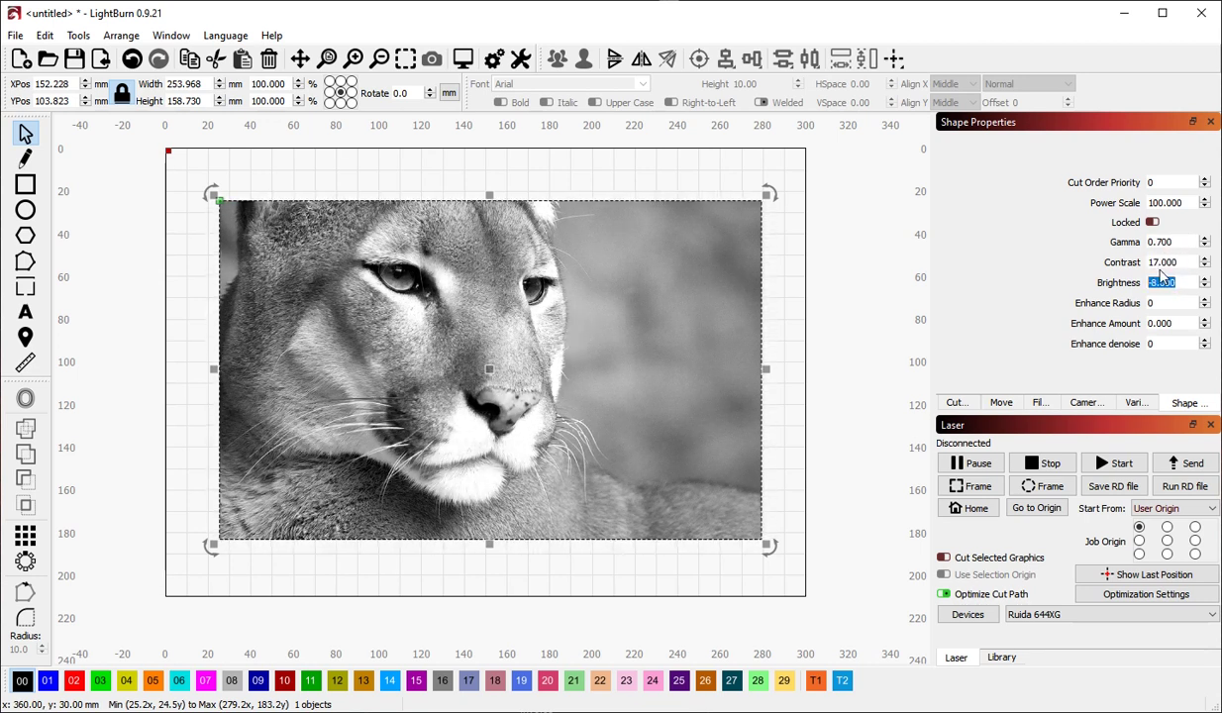
{"action": "scroll", "coordinate": [1178, 283], "scroll_direction": "up", "scroll_amount": 10}
{"action": "left_click", "coordinate": [1183, 261]}
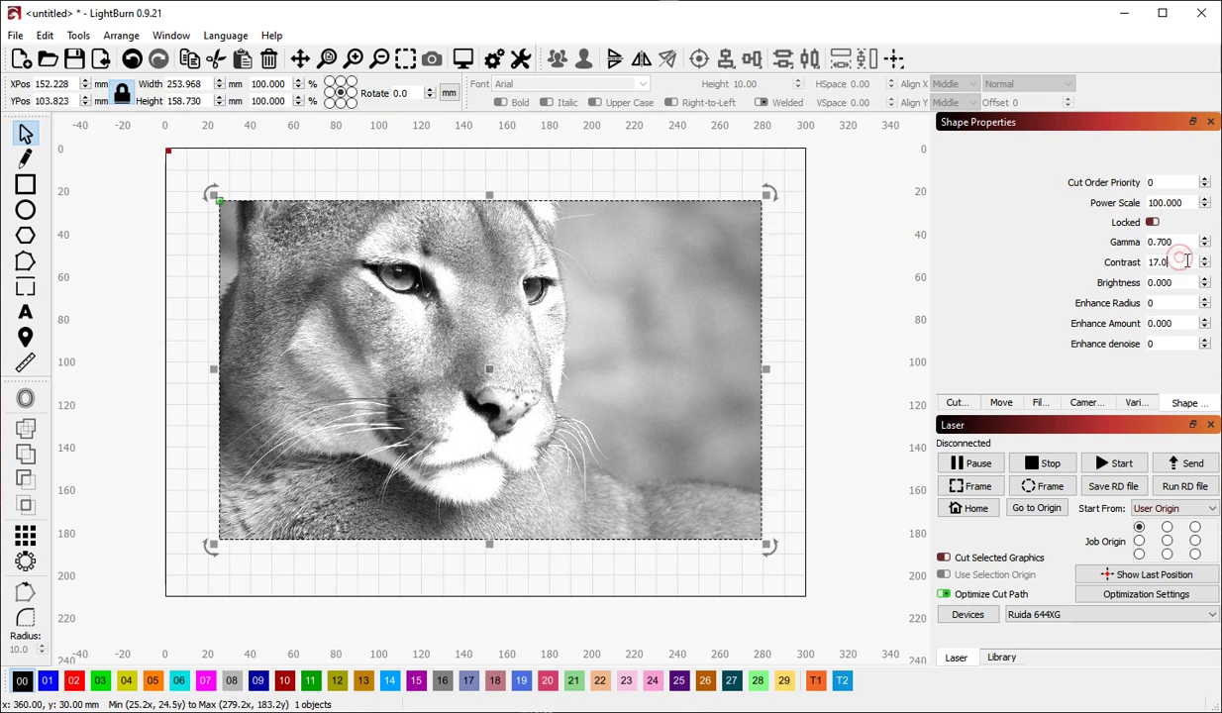
{"action": "scroll", "coordinate": [1184, 261], "scroll_direction": "down", "scroll_amount": 18}
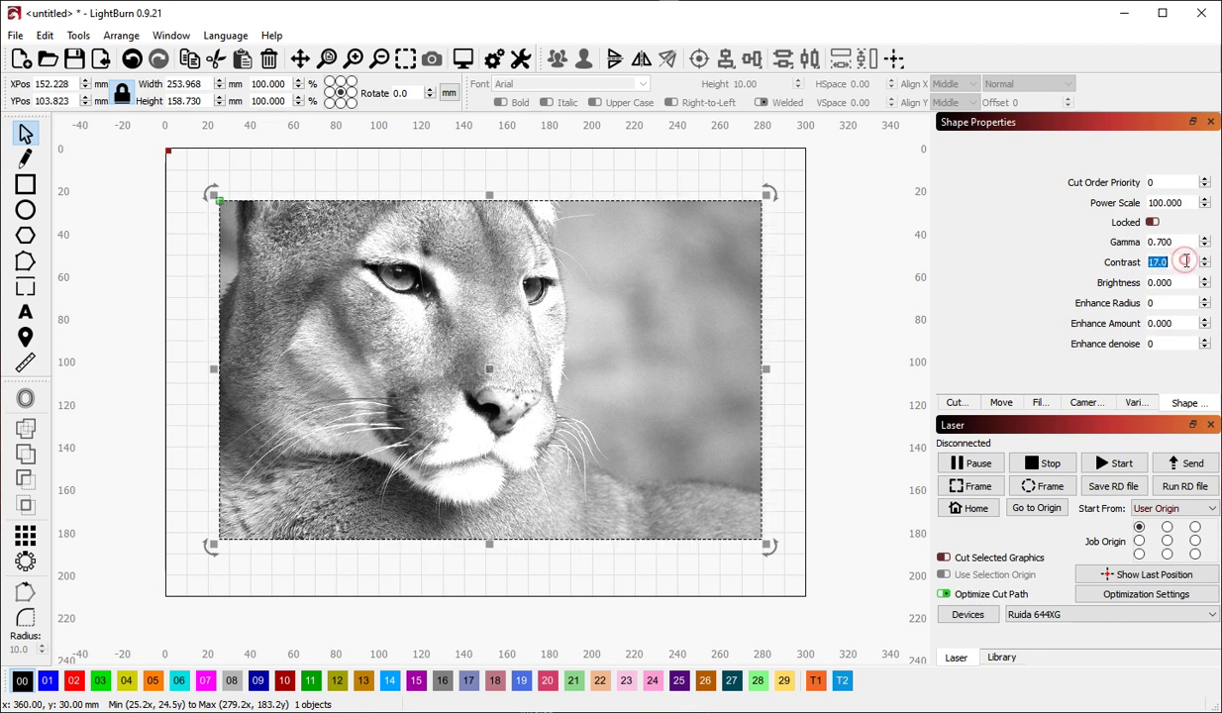
{"action": "left_click", "coordinate": [1185, 242]}
Set Gamma to 1 and try Enhance Amounts of 200 and 500 on the cougar.
{"action": "type", "text": "1"}
{"action": "key", "text": "Tab"}
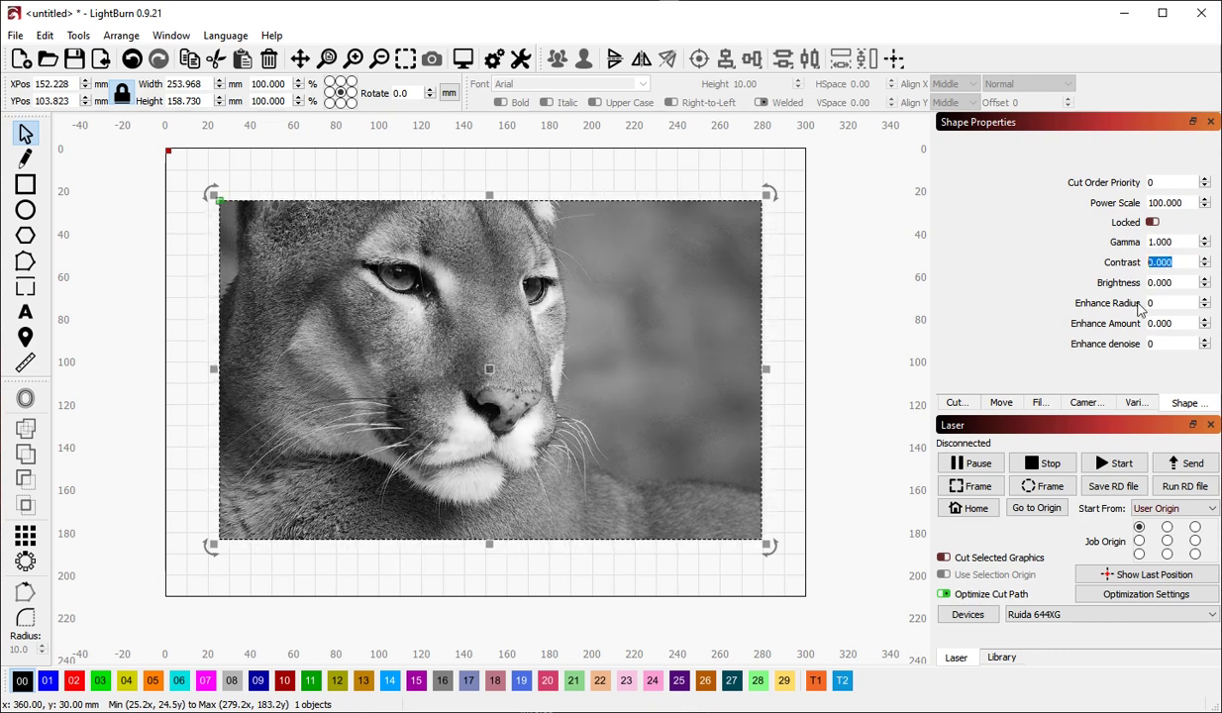
{"action": "scroll", "coordinate": [1168, 302], "scroll_direction": "up", "scroll_amount": 4}
{"action": "left_click", "coordinate": [1177, 327]}
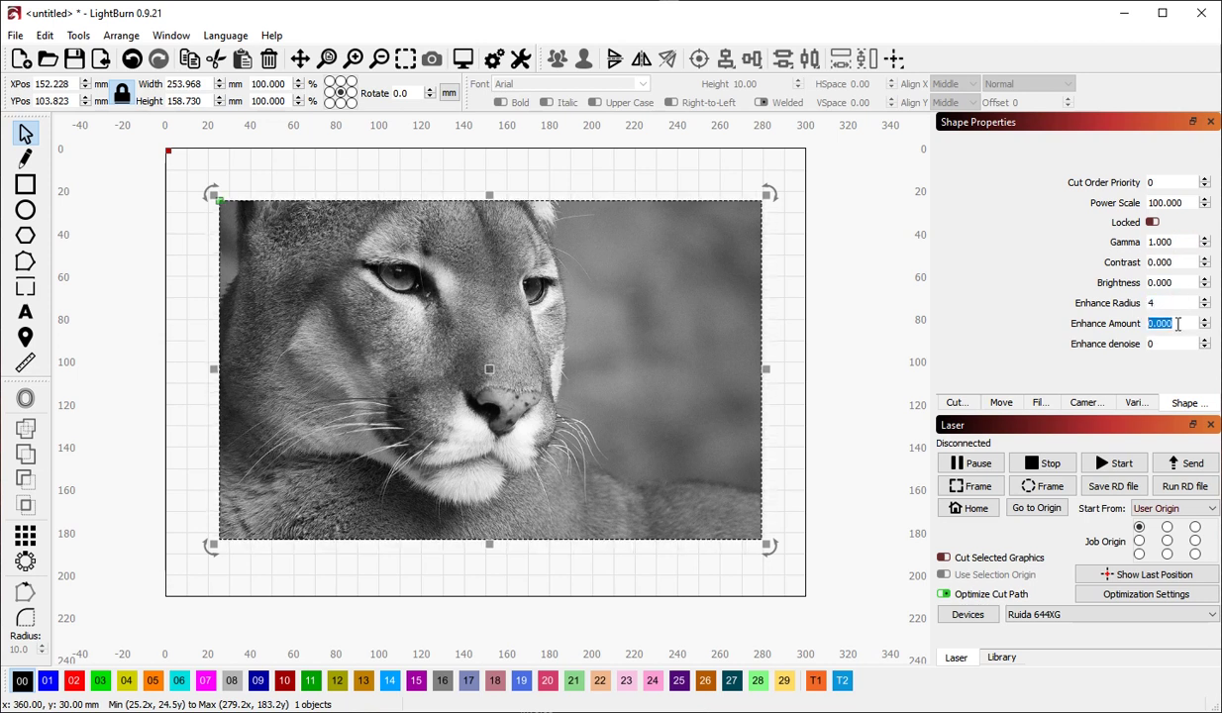
{"action": "type", "text": "200"}
{"action": "key", "text": "Tab"}
{"action": "type", "text": "0"}
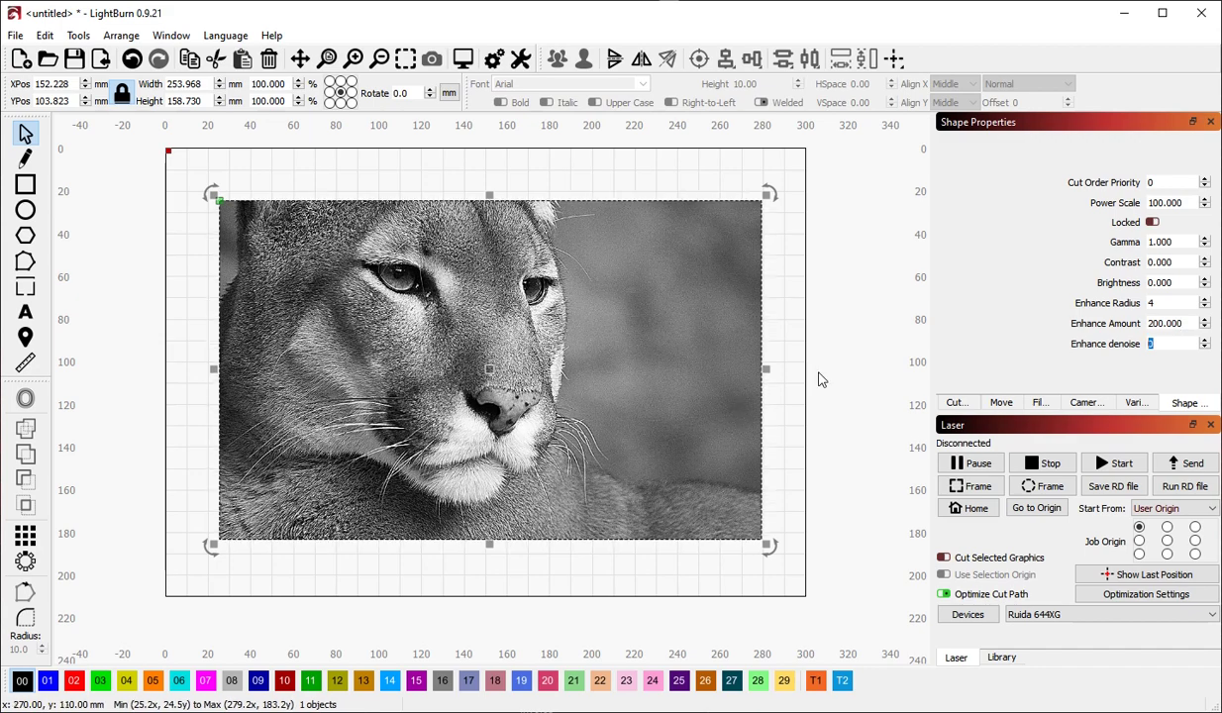
{"action": "double_click", "coordinate": [1180, 323]}
{"action": "type", "text": "500"}
{"action": "key", "text": "Tab"}
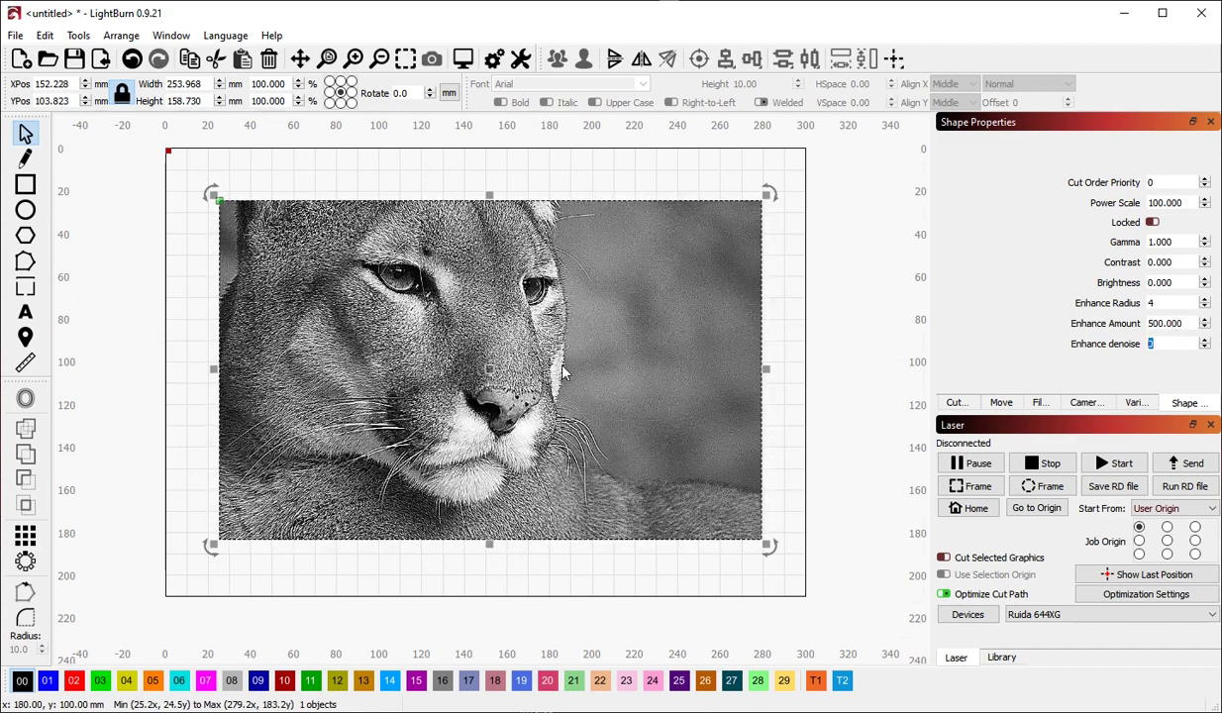
{"action": "scroll", "coordinate": [559, 396], "scroll_direction": "up", "scroll_amount": 10}
{"action": "scroll", "coordinate": [551, 372], "scroll_direction": "down", "scroll_amount": 3}
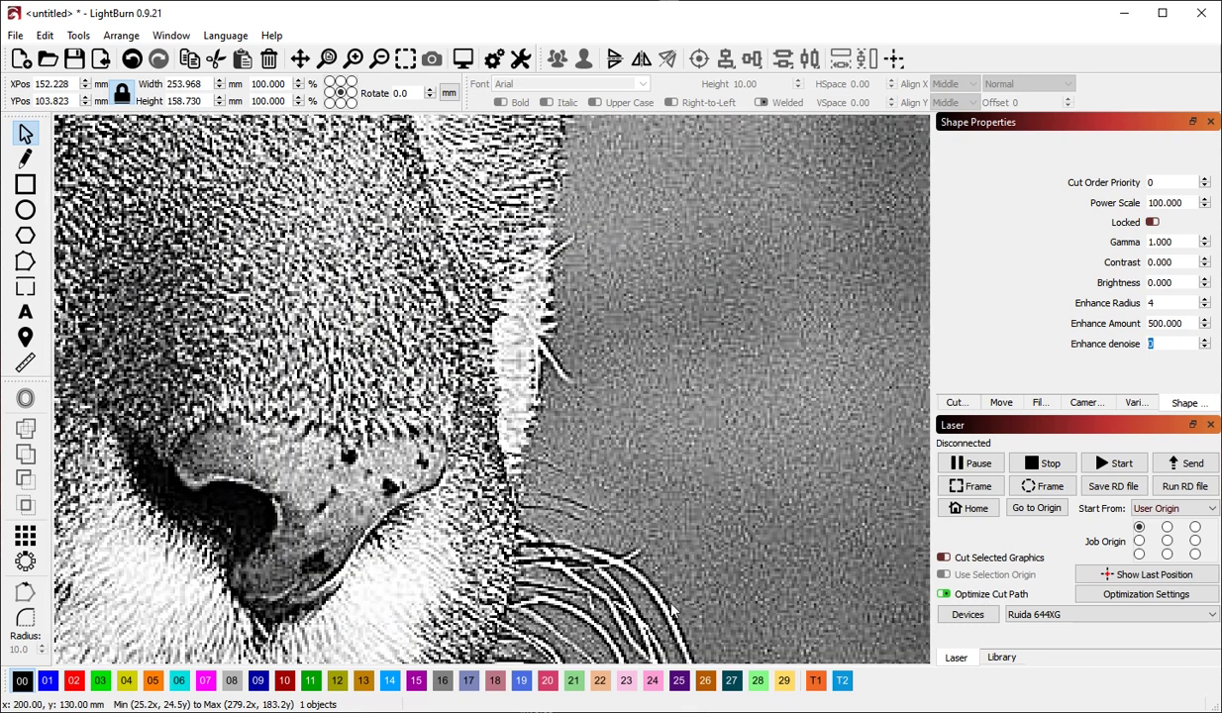
Set the Enhance Radius to 5 after trying 0.
{"action": "double_click", "coordinate": [1169, 304]}
{"action": "type", "text": "0"}
{"action": "key", "text": "Tab"}
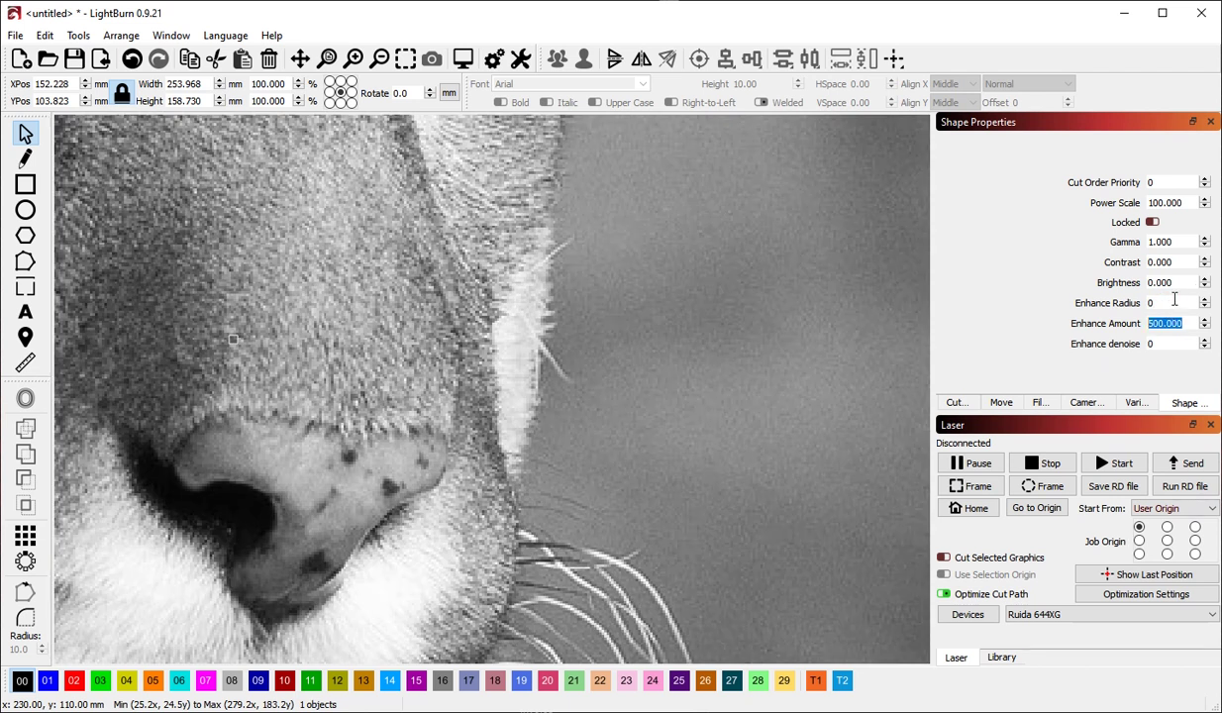
{"action": "double_click", "coordinate": [1173, 299]}
{"action": "type", "text": "5"}
{"action": "key", "text": "Tab"}
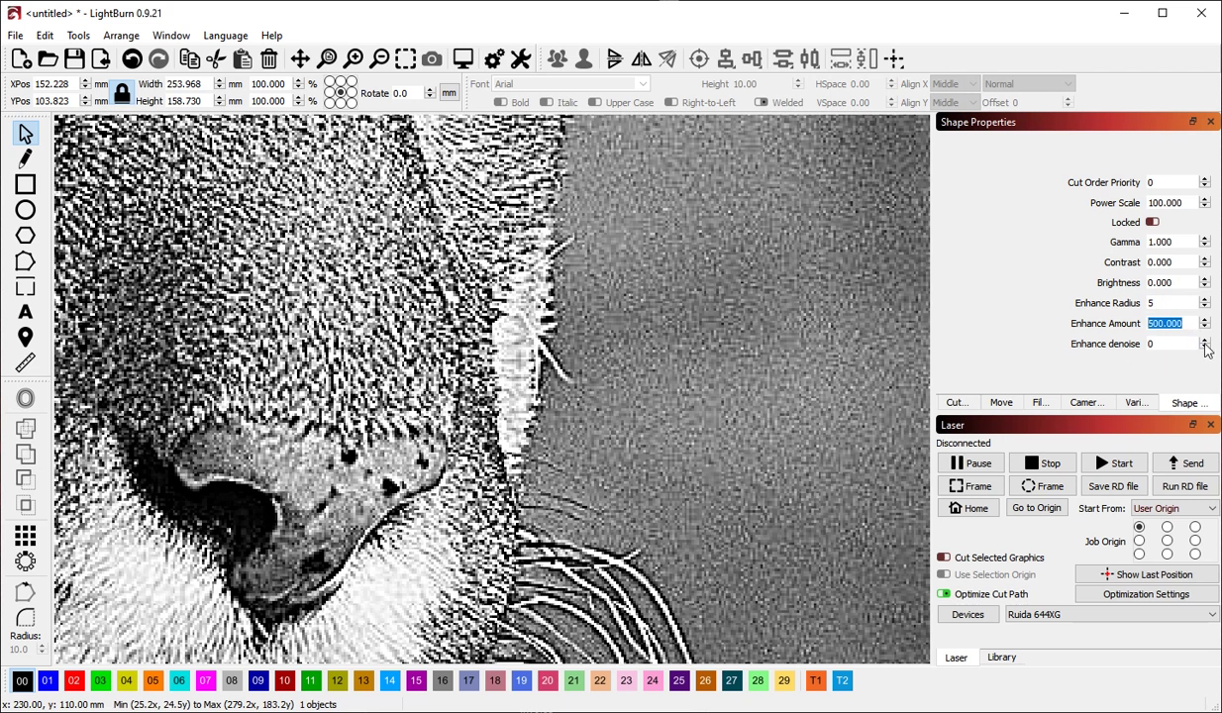
Settle on an Enhance Amount of 350 after trying 0, 200 and 75.
{"action": "type", "text": "0"}
{"action": "key", "text": "Tab"}
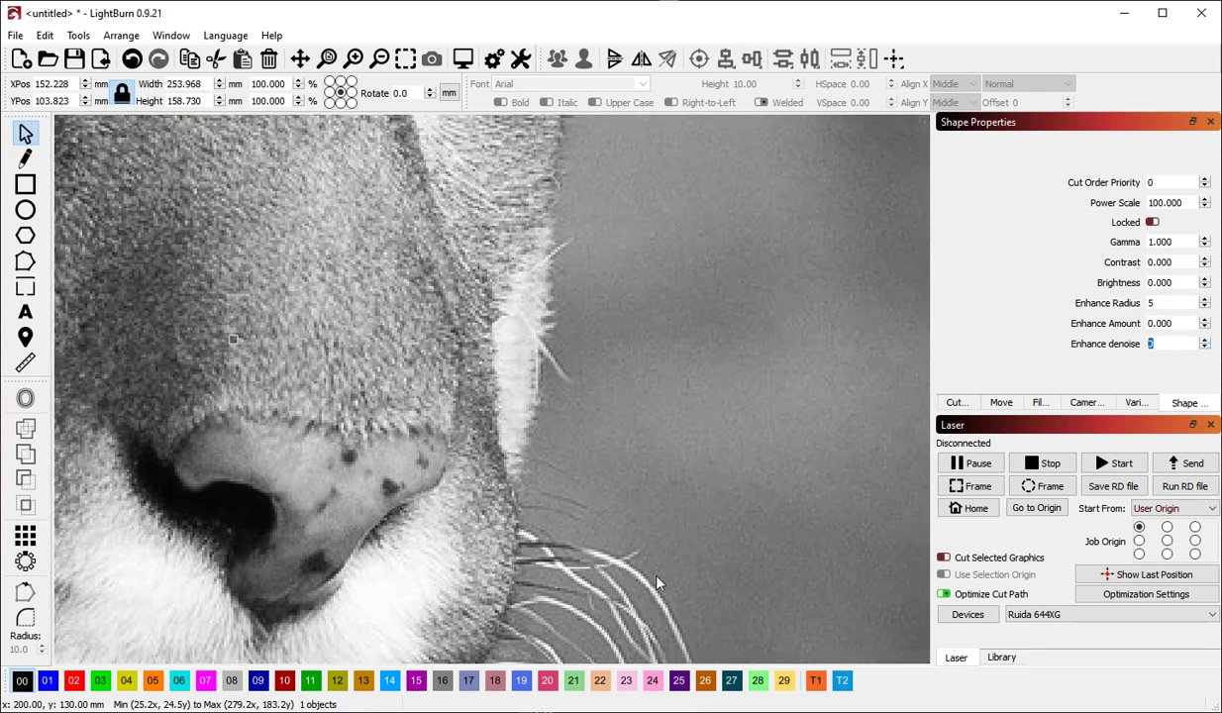
{"action": "double_click", "coordinate": [1164, 324]}
{"action": "type", "text": "200"}
{"action": "key", "text": "Return"}
{"action": "type", "text": "75"}
{"action": "key", "text": "Return"}
{"action": "type", "text": "350"}
{"action": "key", "text": "Return"}
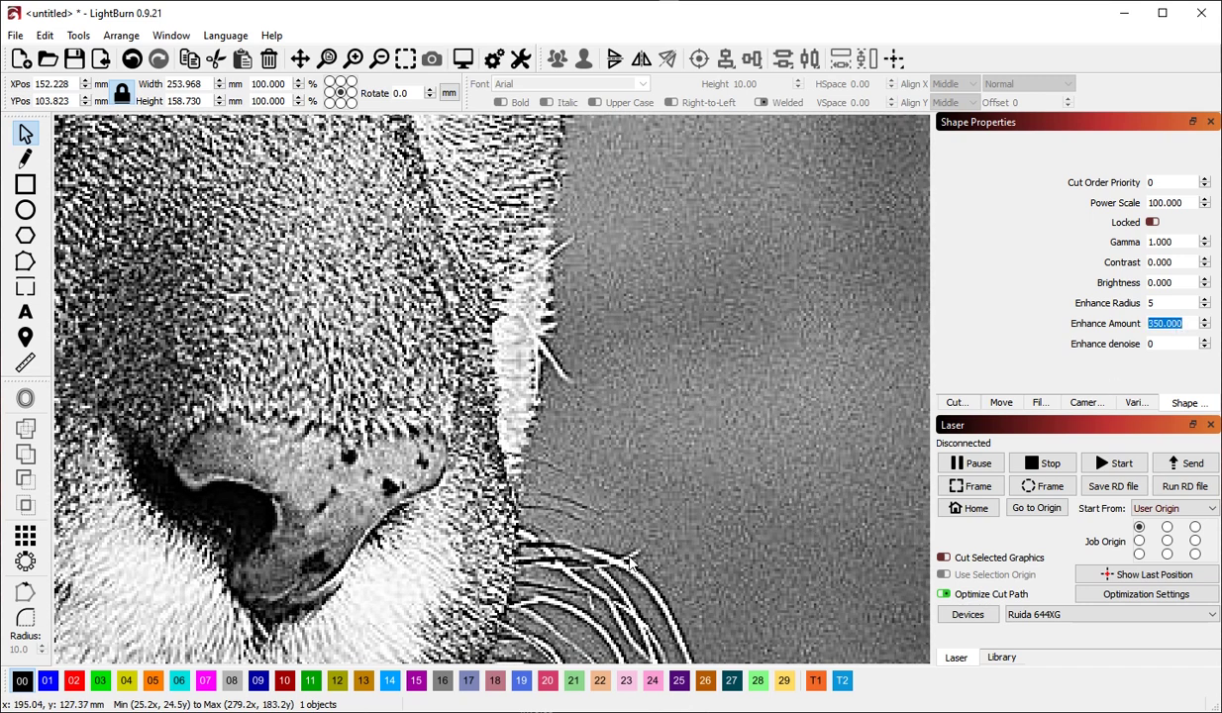
{"action": "scroll", "coordinate": [598, 558], "scroll_direction": "down", "scroll_amount": 2}
{"action": "scroll", "coordinate": [655, 562], "scroll_direction": "down", "scroll_amount": 1}
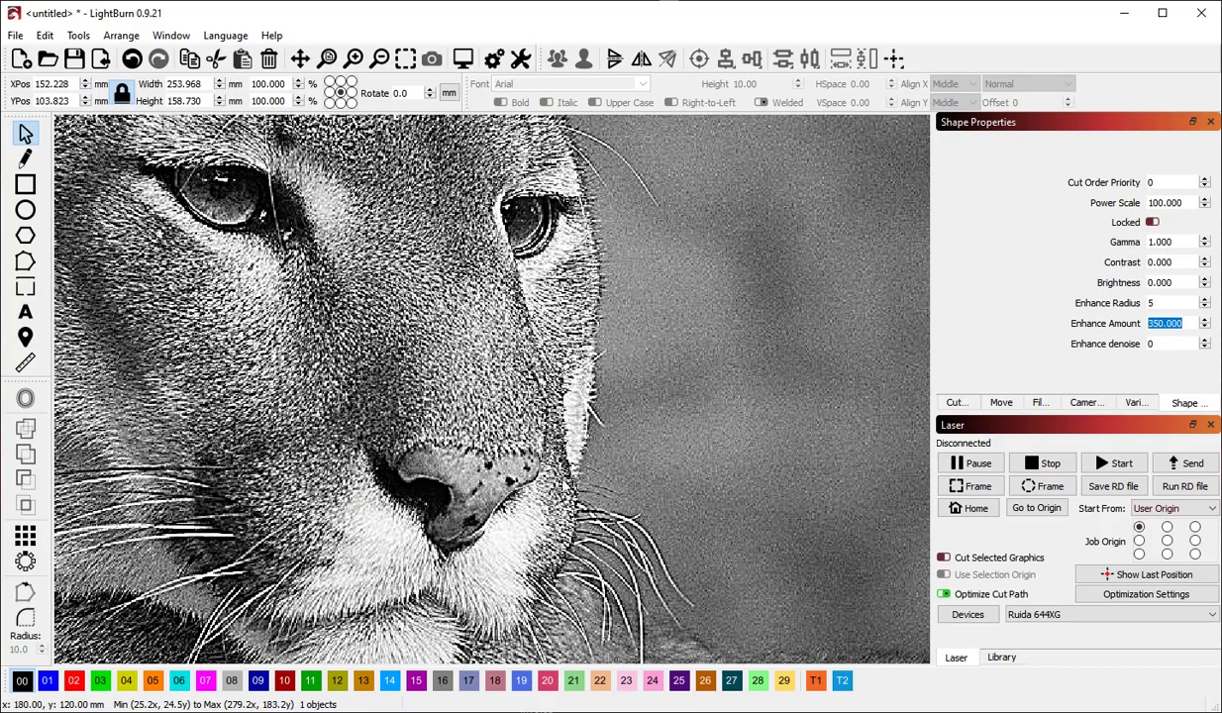
{"action": "scroll", "coordinate": [673, 598], "scroll_direction": "up", "scroll_amount": 2}
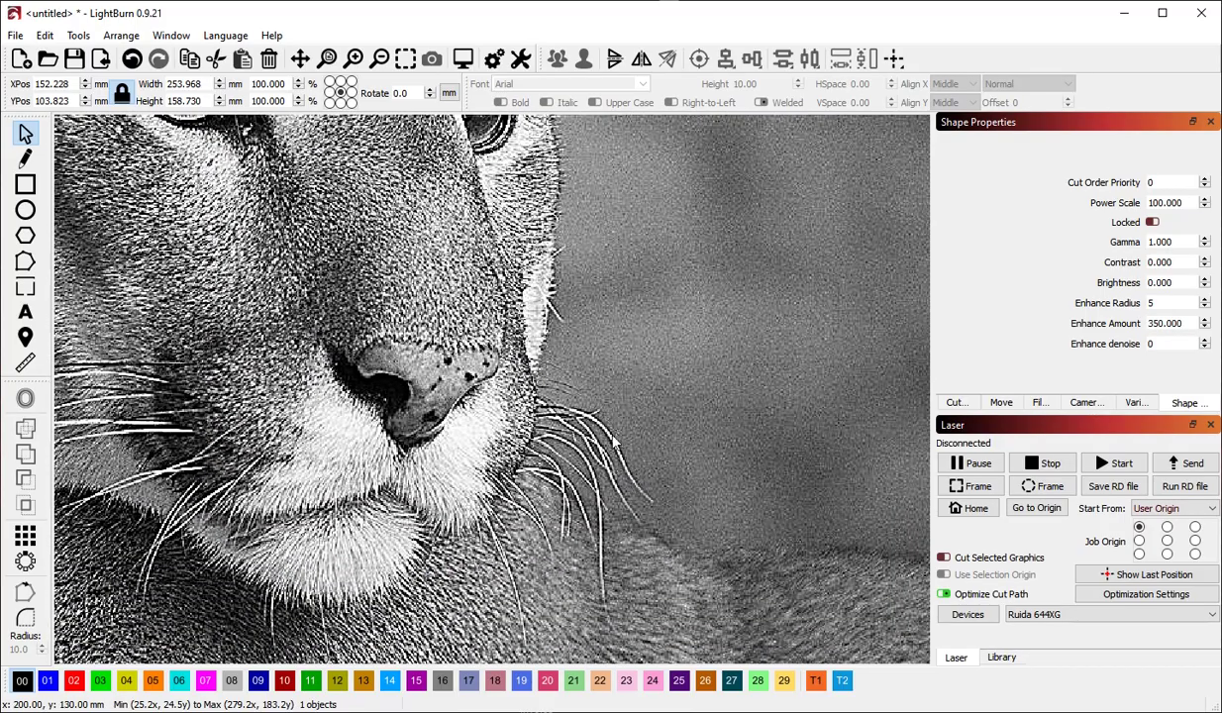
{"action": "scroll", "coordinate": [614, 443], "scroll_direction": "up", "scroll_amount": 2}
{"action": "scroll", "coordinate": [584, 495], "scroll_direction": "down", "scroll_amount": 3}
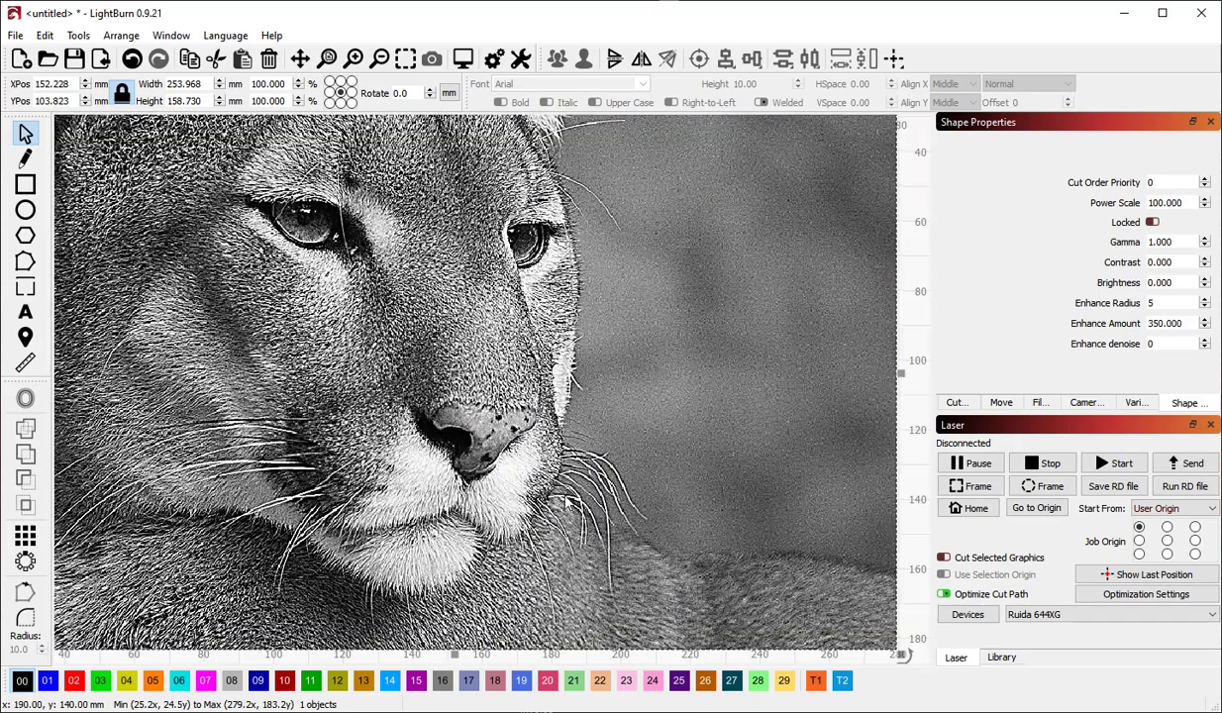
{"action": "scroll", "coordinate": [579, 495], "scroll_direction": "down", "scroll_amount": 2}
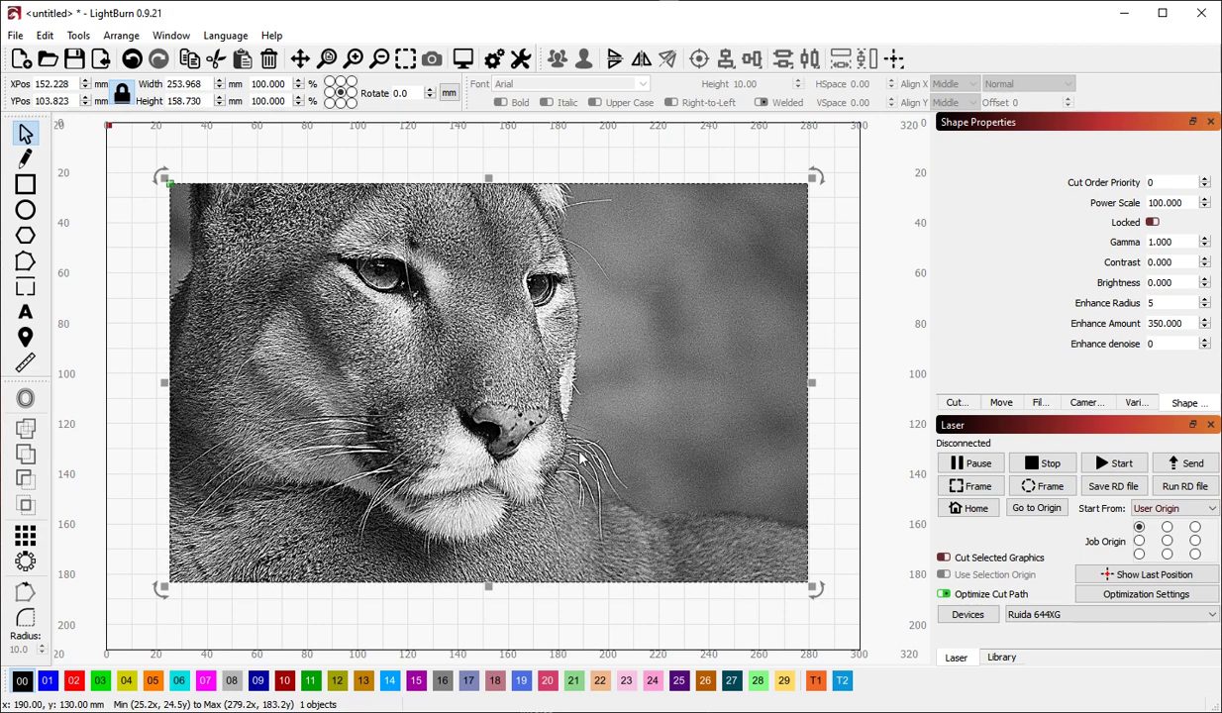
{"action": "scroll", "coordinate": [426, 282], "scroll_direction": "up", "scroll_amount": 3}
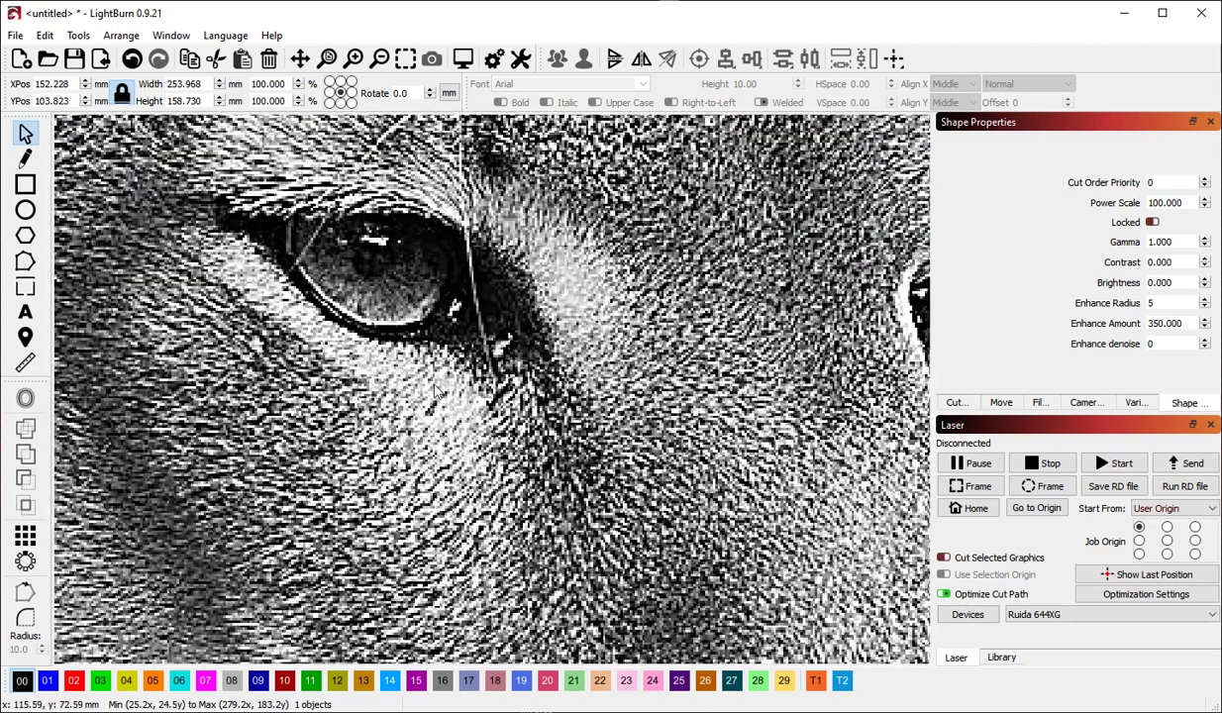
{"action": "scroll", "coordinate": [436, 391], "scroll_direction": "down", "scroll_amount": 5}
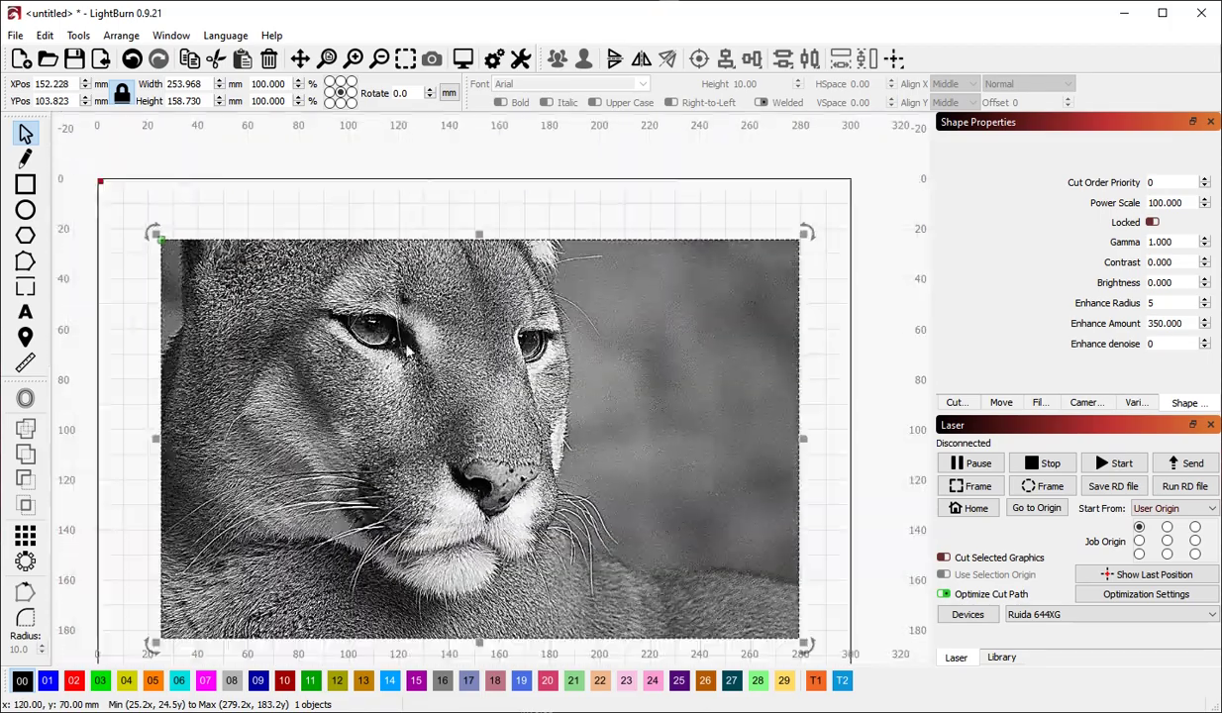
{"action": "scroll", "coordinate": [522, 396], "scroll_direction": "down", "scroll_amount": 2}
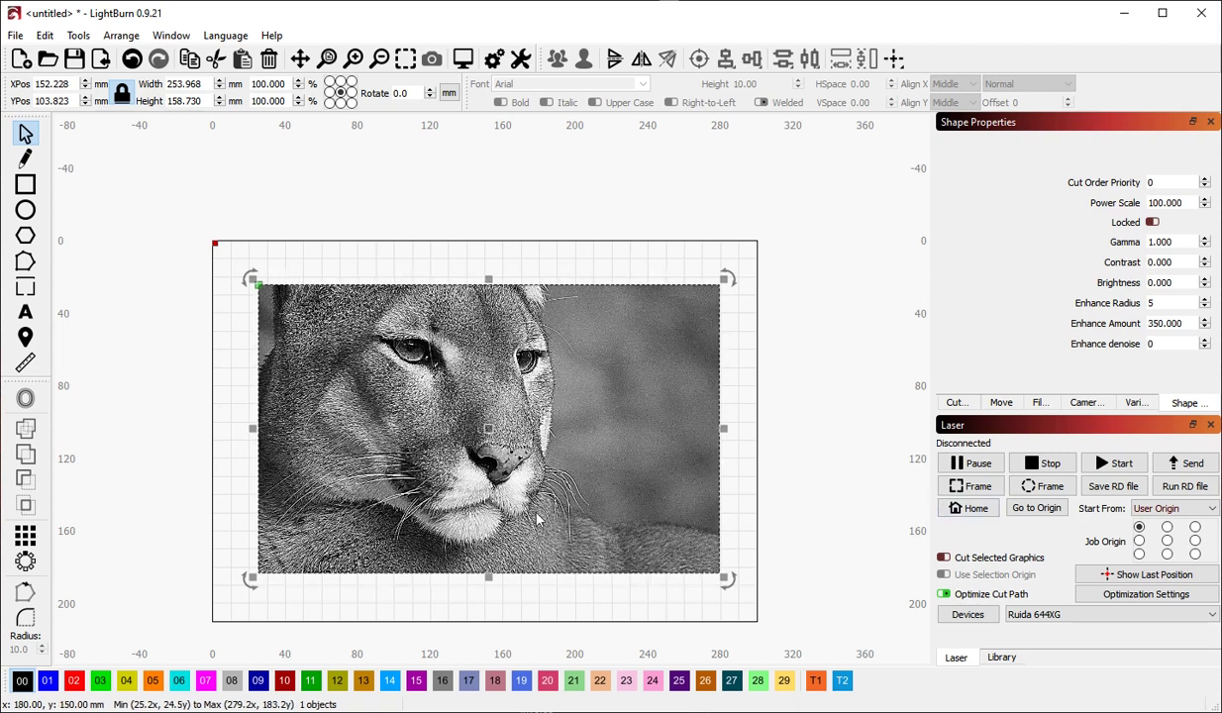
{"action": "scroll", "coordinate": [483, 478], "scroll_direction": "up", "scroll_amount": 2}
{"action": "scroll", "coordinate": [485, 479], "scroll_direction": "up", "scroll_amount": 1}
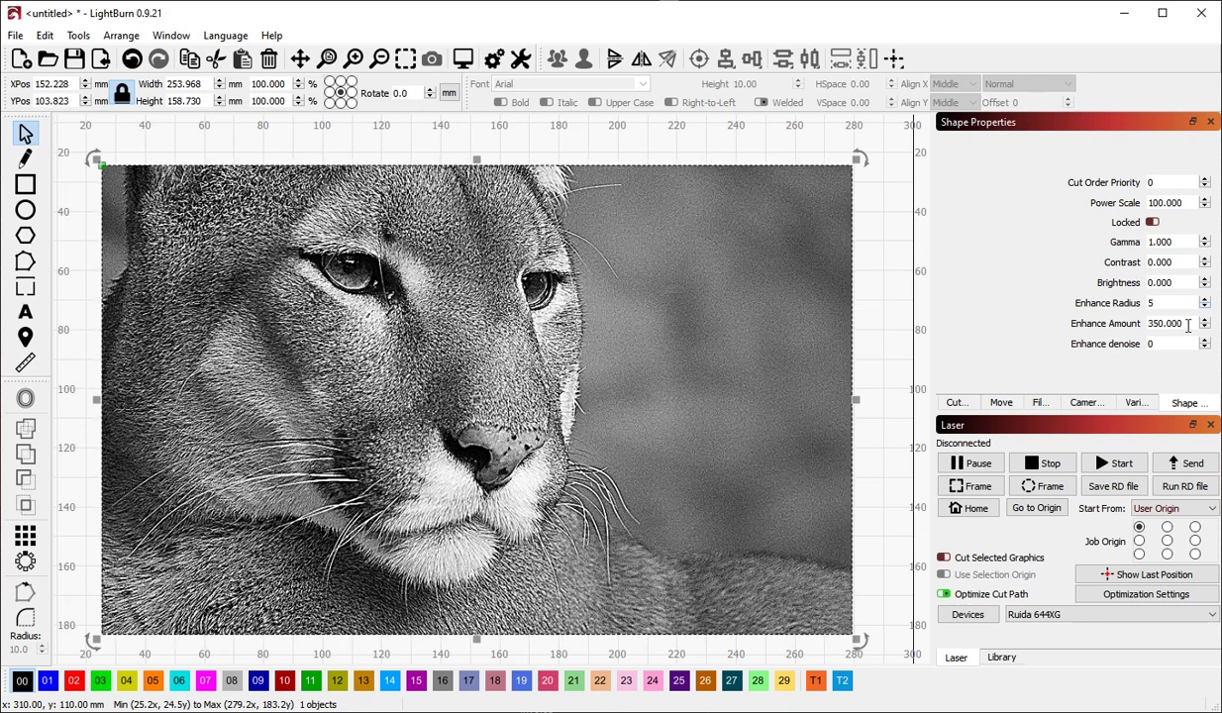
Set the cougar photo's Enhance Amount to 0.
{"action": "left_click_drag", "start_coordinate": [1185, 323], "coordinate": [1092, 344]}
{"action": "type", "text": "0"}
{"action": "key", "text": "Tab"}
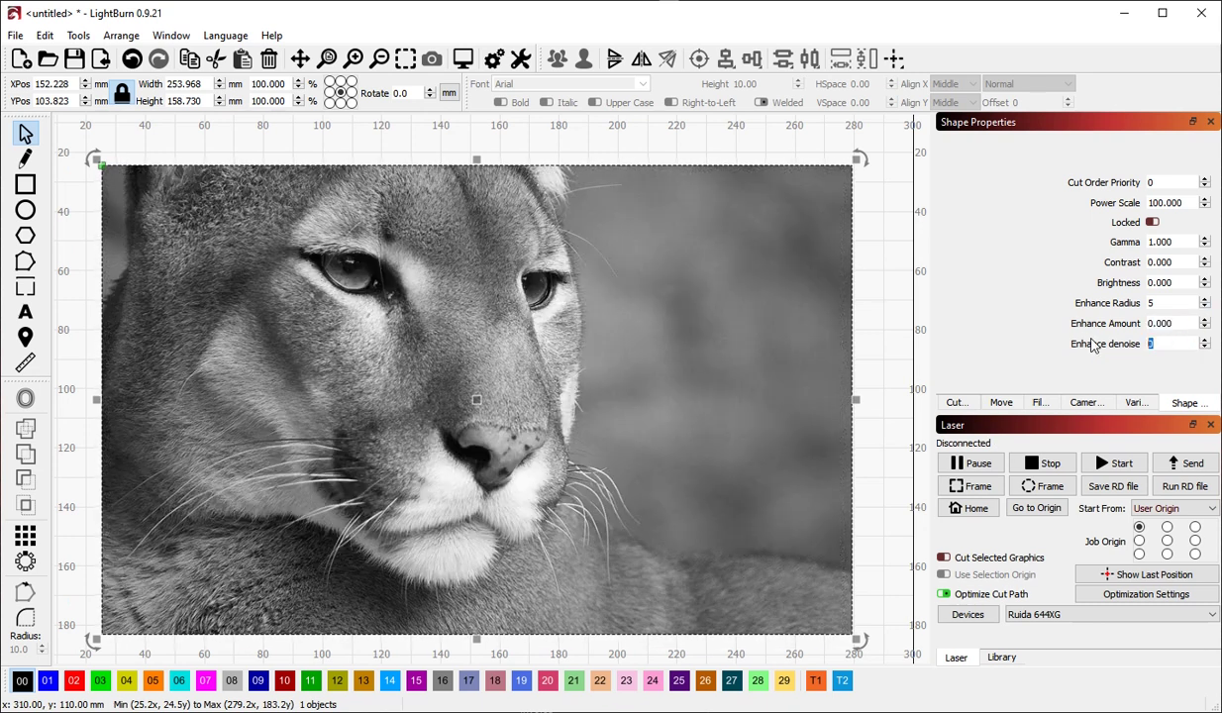
Reselect the cougar photo and bring up its context menu.
{"action": "left_click", "coordinate": [876, 299]}
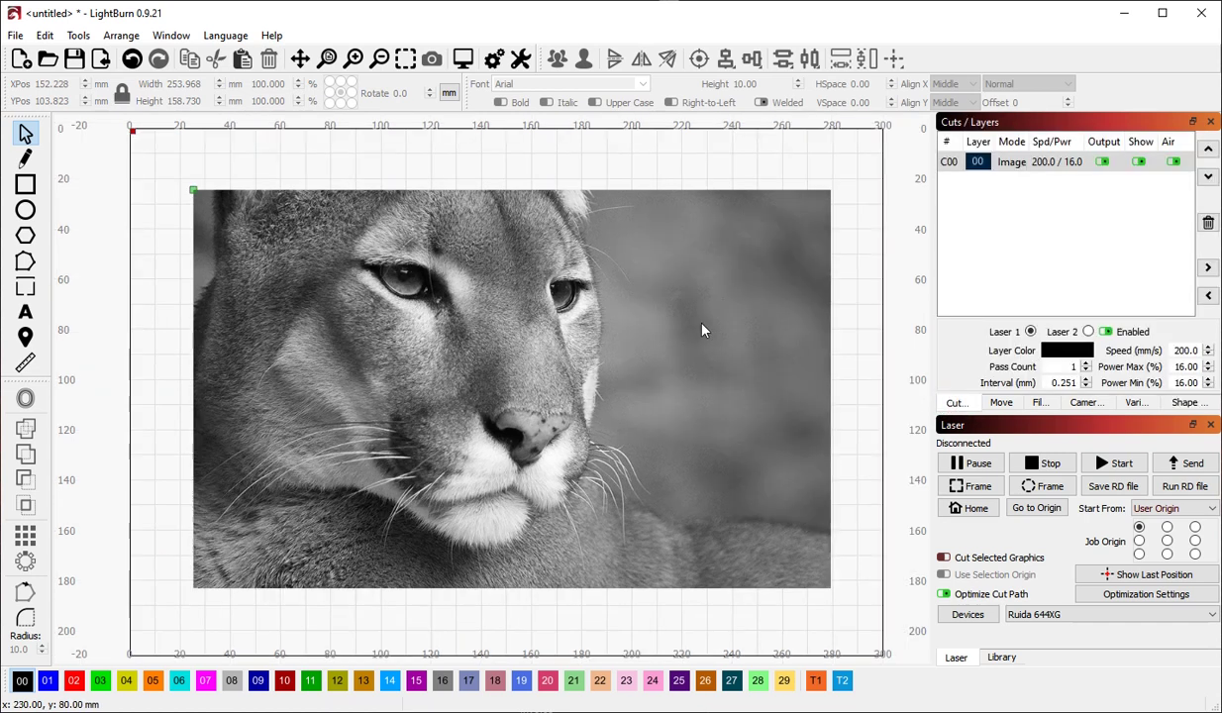
{"action": "scroll", "coordinate": [704, 330], "scroll_direction": "down", "scroll_amount": 1}
{"action": "left_click", "coordinate": [485, 402]}
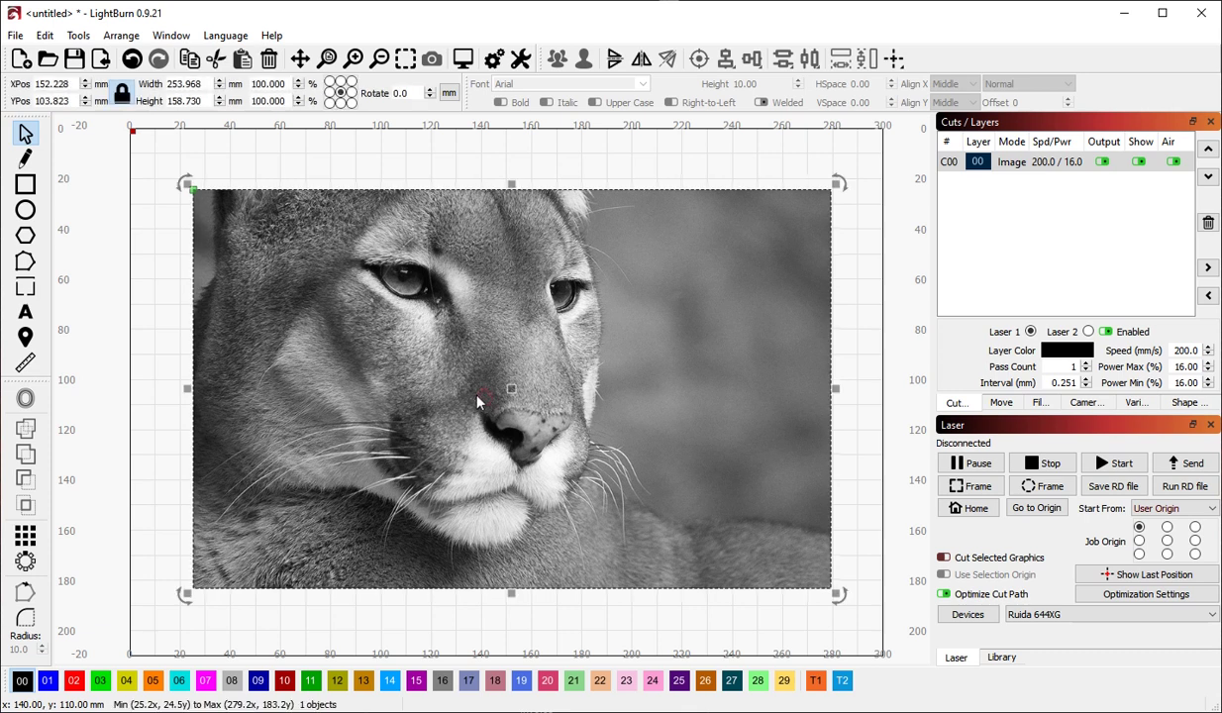
{"action": "right_click", "coordinate": [423, 390]}
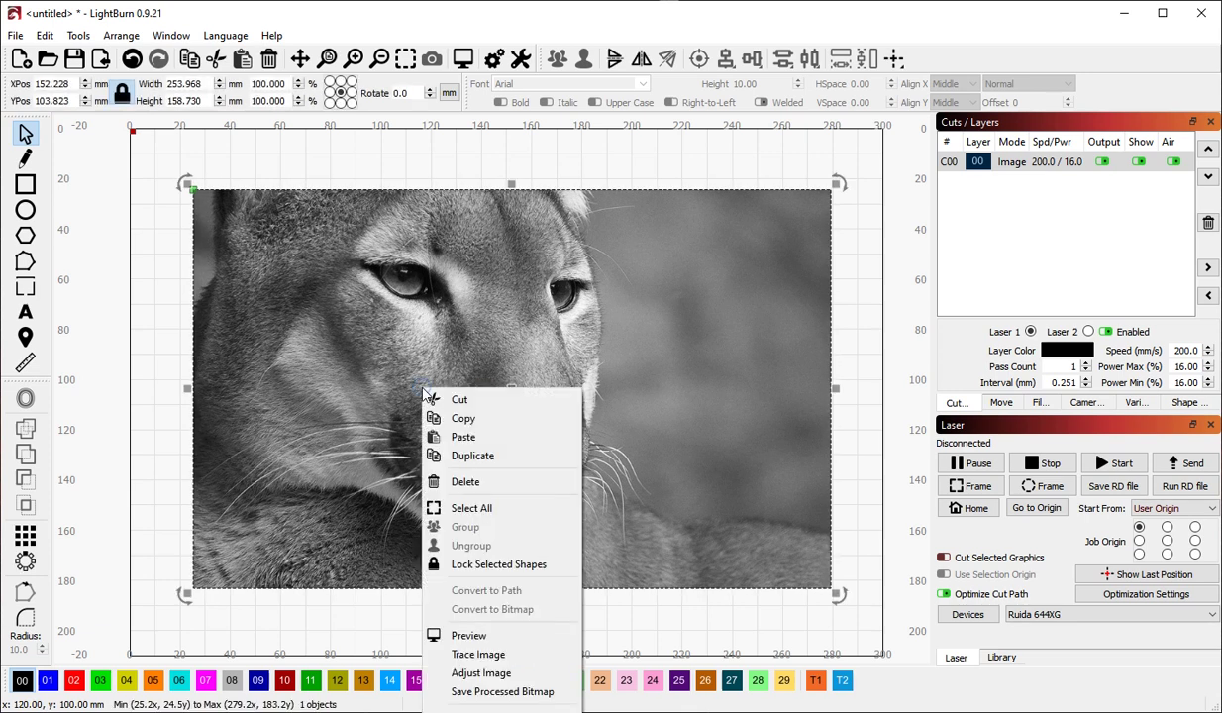
Open Adjust Image for the cougar, widen it both ways, and toggle Negative Image on and off.
{"action": "left_click", "coordinate": [532, 679]}
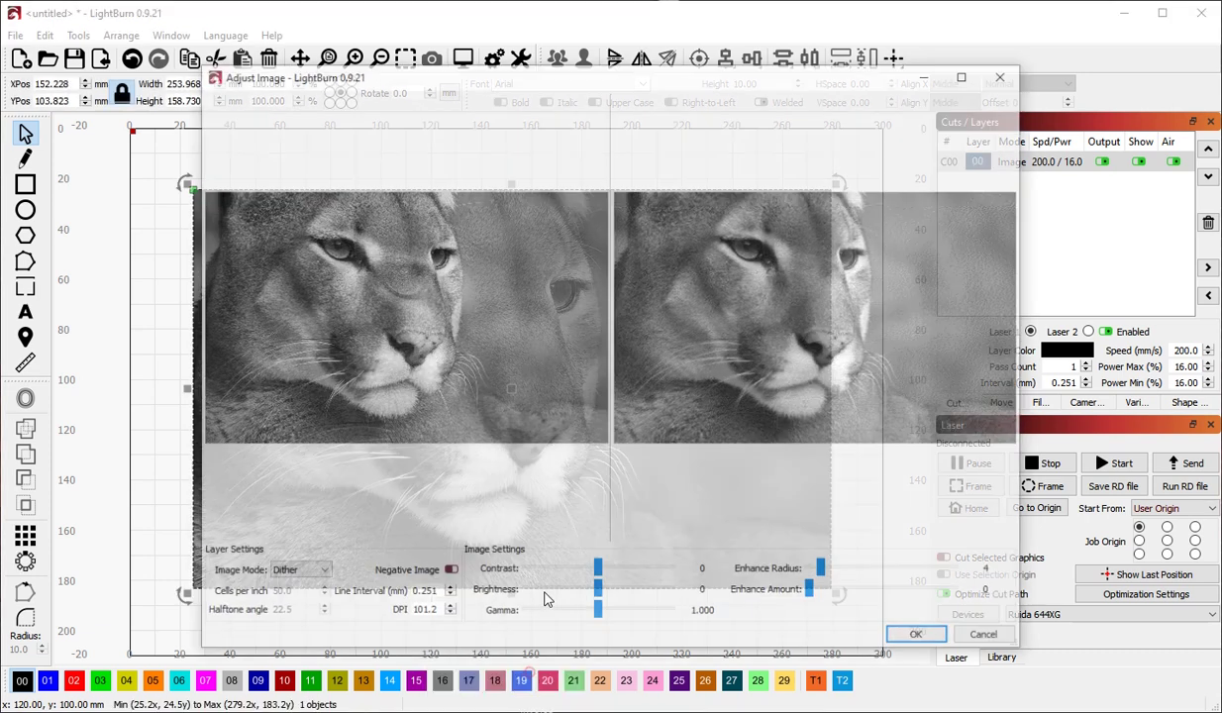
{"action": "left_click_drag", "start_coordinate": [195, 126], "coordinate": [39, 125]}
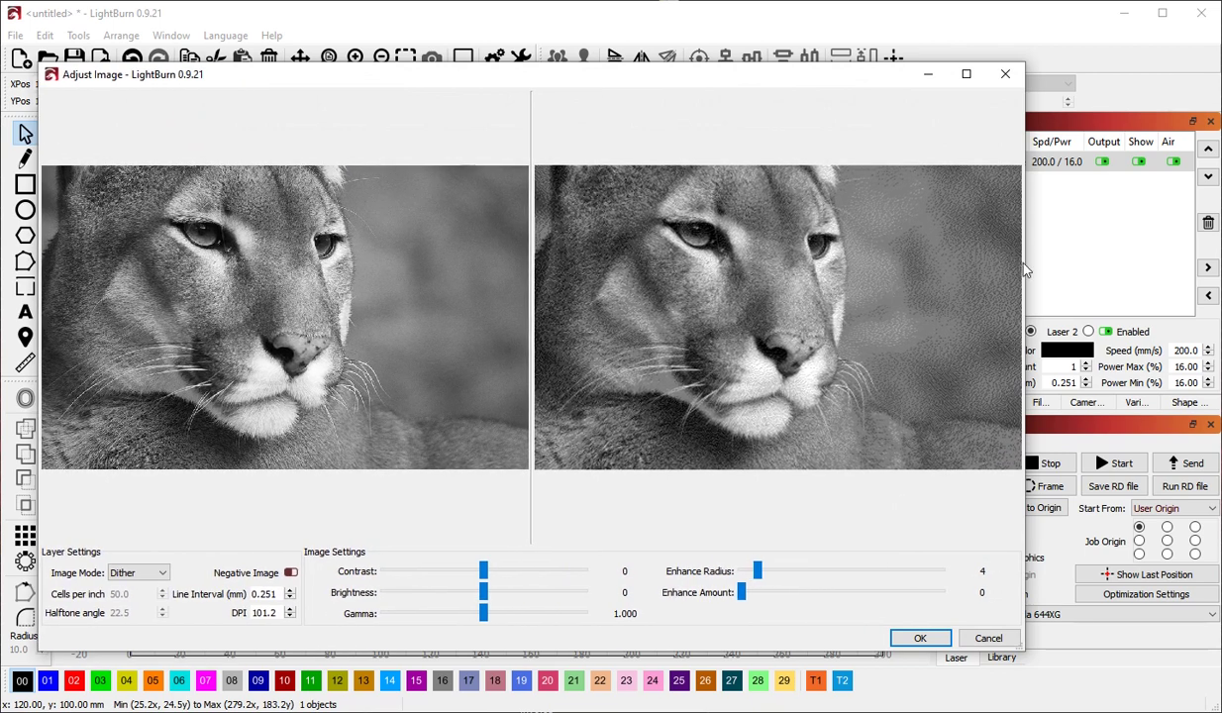
{"action": "left_click_drag", "start_coordinate": [1023, 273], "coordinate": [1208, 268]}
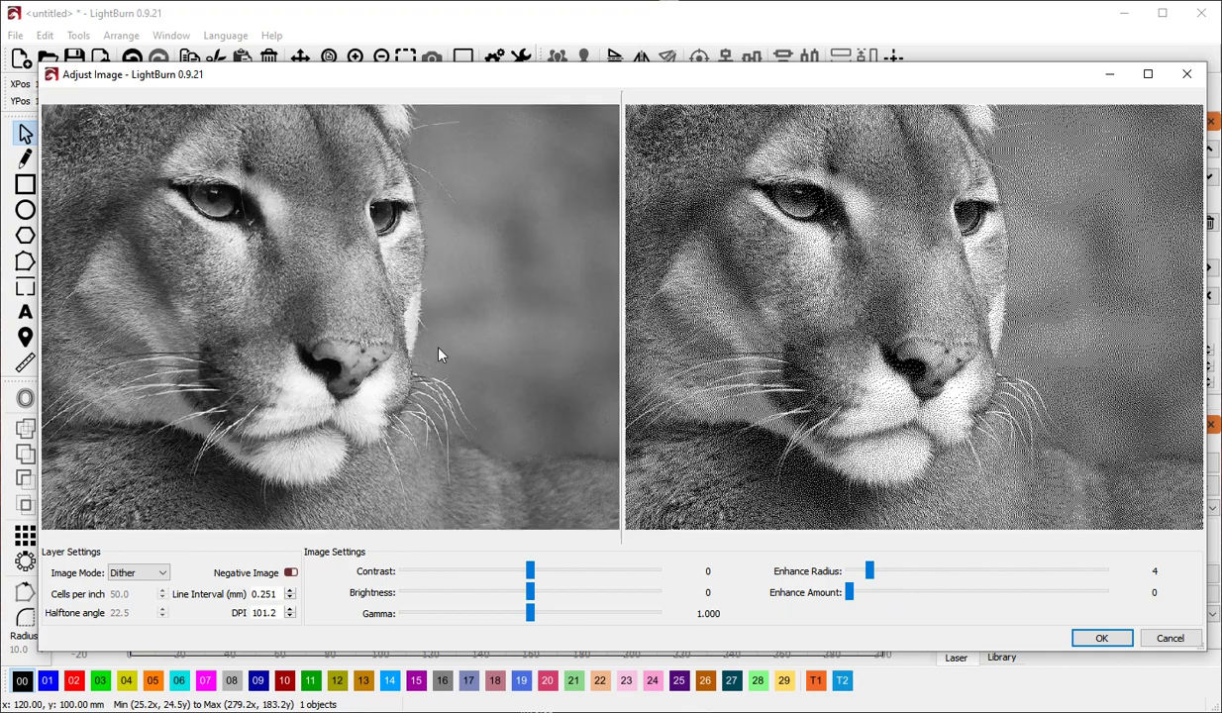
{"action": "scroll", "coordinate": [440, 284], "scroll_direction": "up", "scroll_amount": 3}
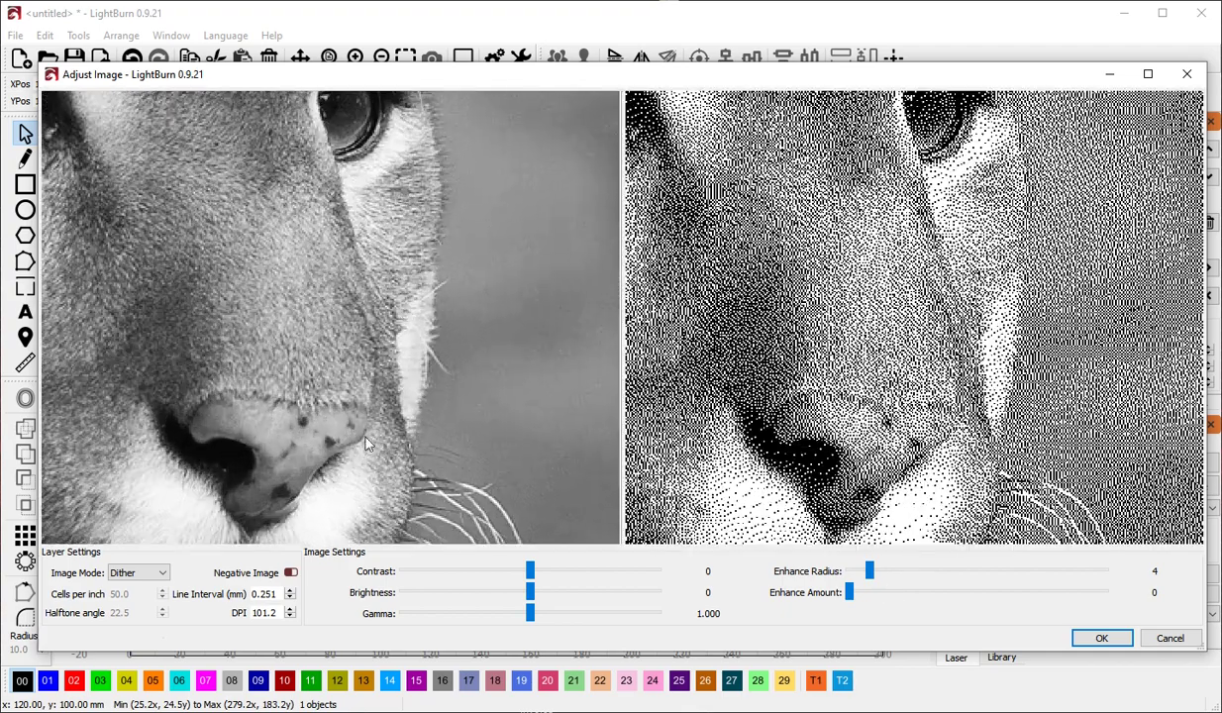
{"action": "left_click", "coordinate": [290, 573]}
{"action": "left_click", "coordinate": [290, 573]}
Switch the cougar's image mode to Halftone.
{"action": "left_click", "coordinate": [154, 572]}
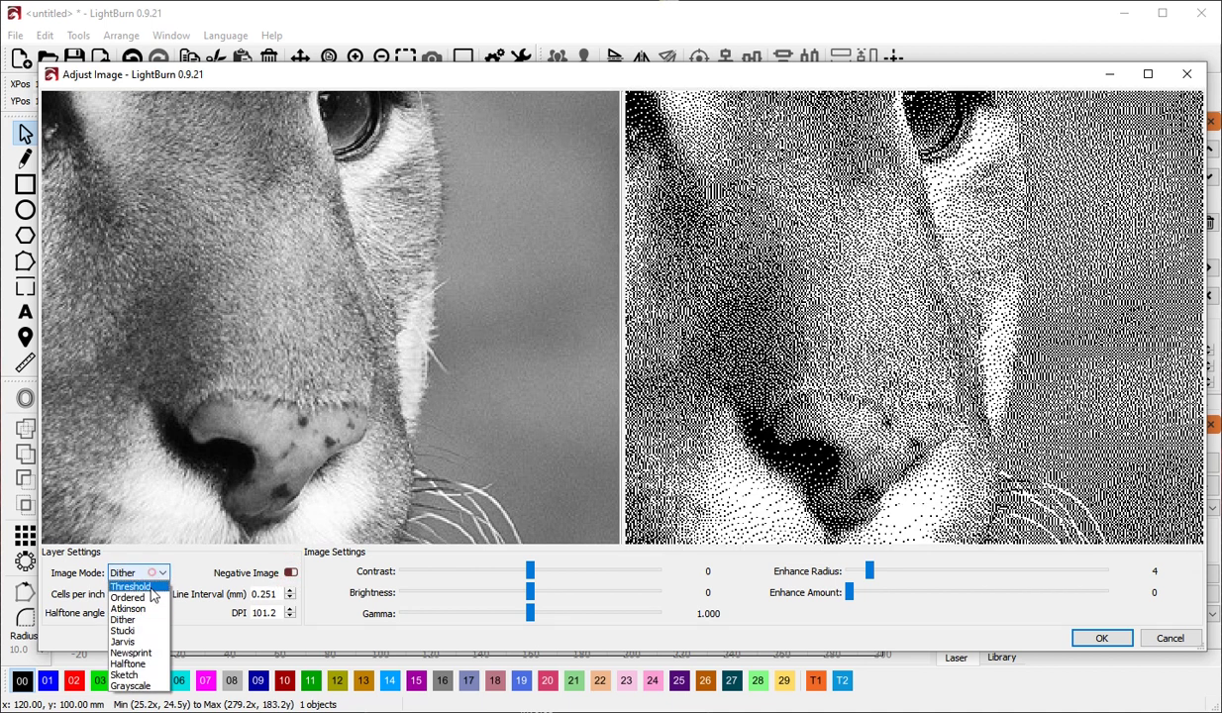
{"action": "left_click", "coordinate": [149, 663]}
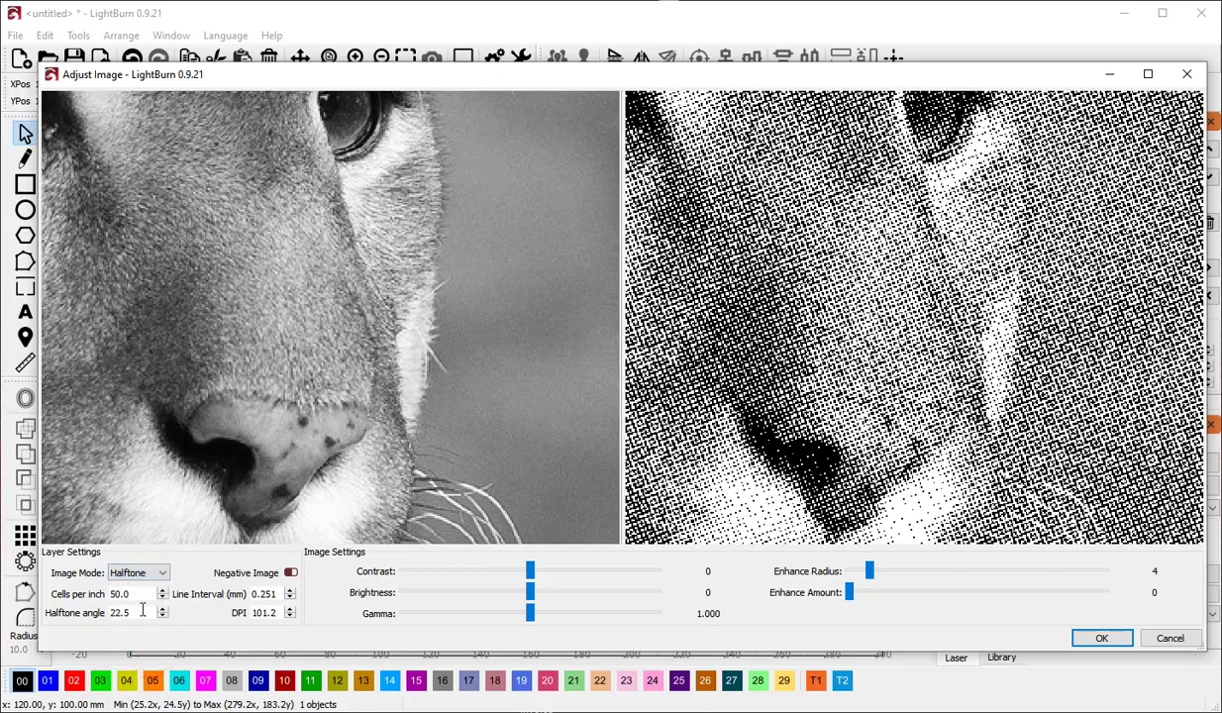
{"action": "scroll", "coordinate": [128, 593], "scroll_direction": "down", "scroll_amount": 5}
{"action": "scroll", "coordinate": [129, 593], "scroll_direction": "down", "scroll_amount": 10}
{"action": "scroll", "coordinate": [804, 459], "scroll_direction": "up", "scroll_amount": 3}
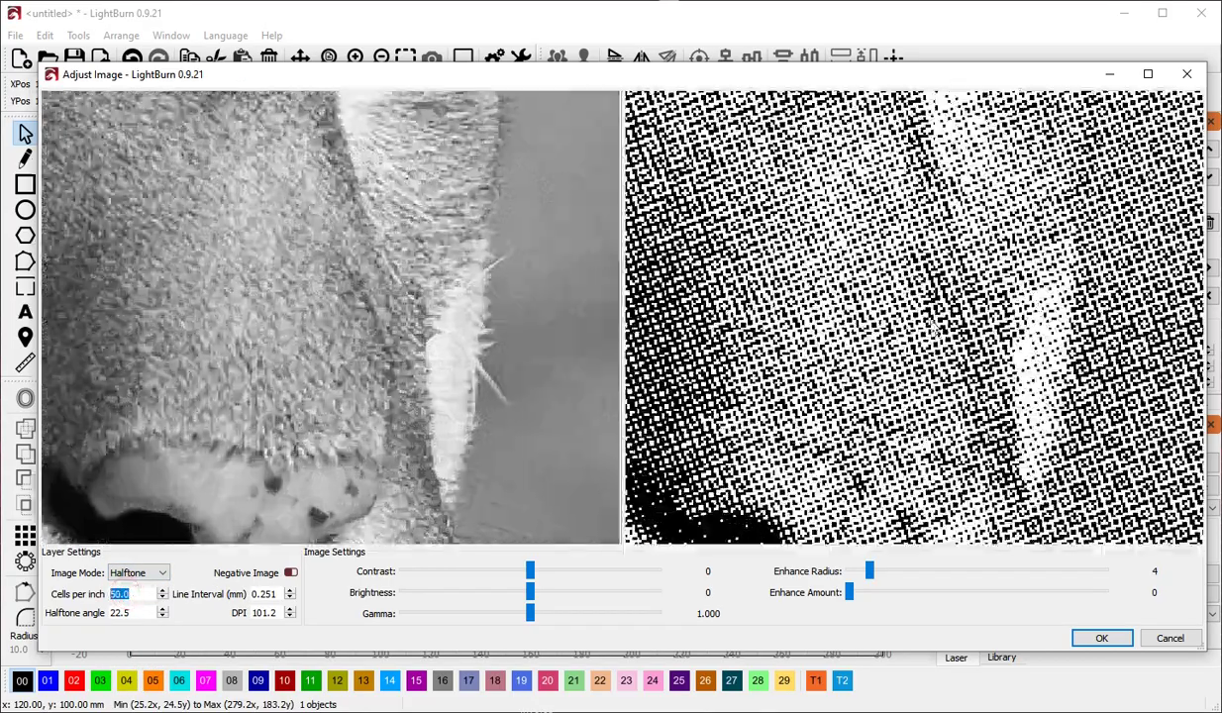
{"action": "scroll", "coordinate": [810, 332], "scroll_direction": "down", "scroll_amount": 3}
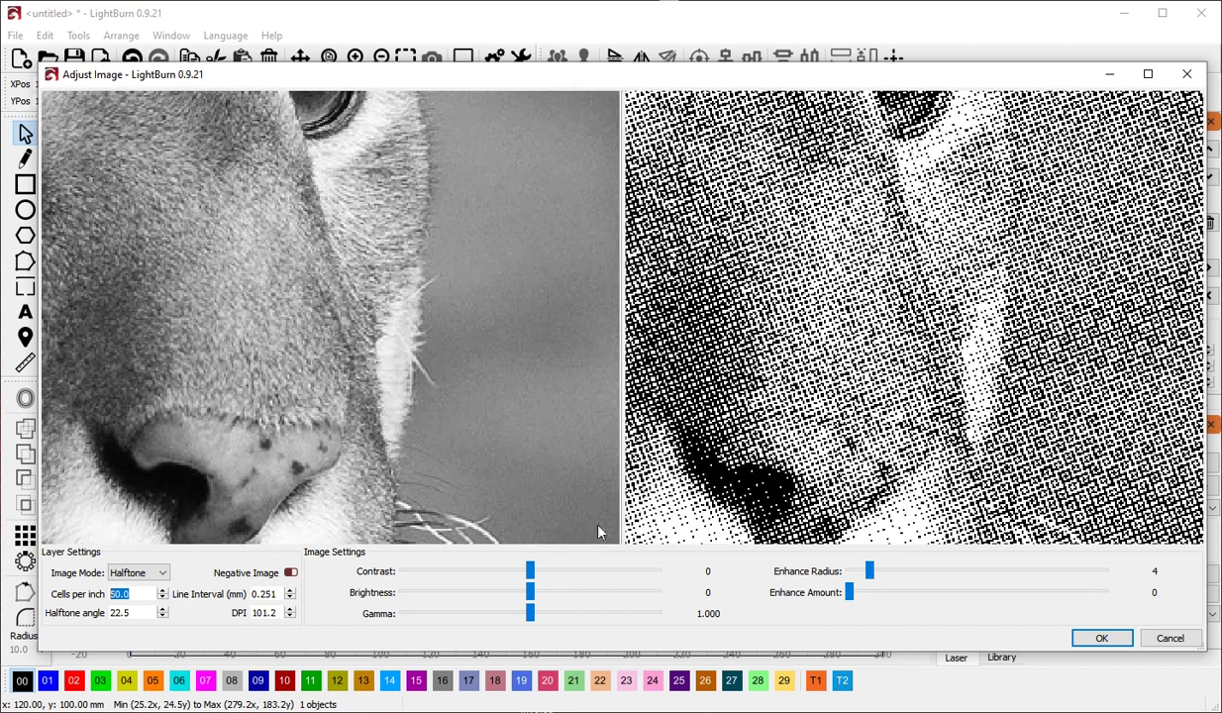
Set the Line Interval to 0.1 mm and centre the previews on the cougar's eye.
{"action": "double_click", "coordinate": [263, 594]}
{"action": "type", "text": "0.1"}
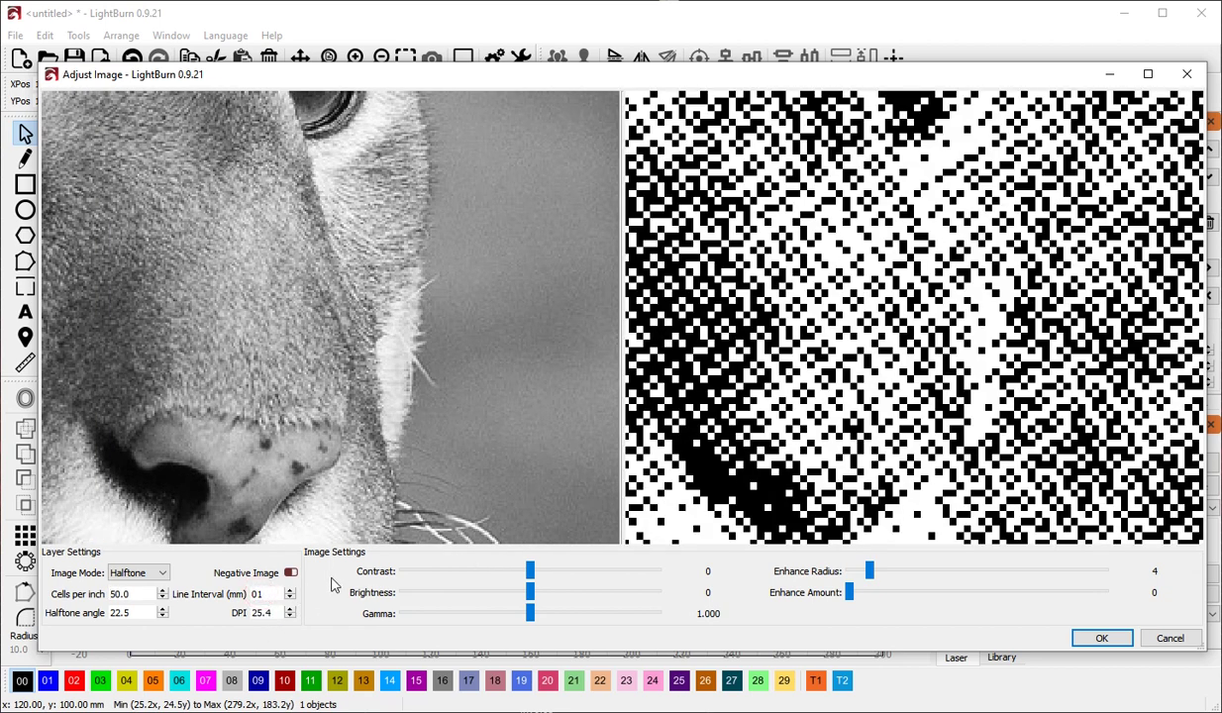
{"action": "key", "text": "Tab"}
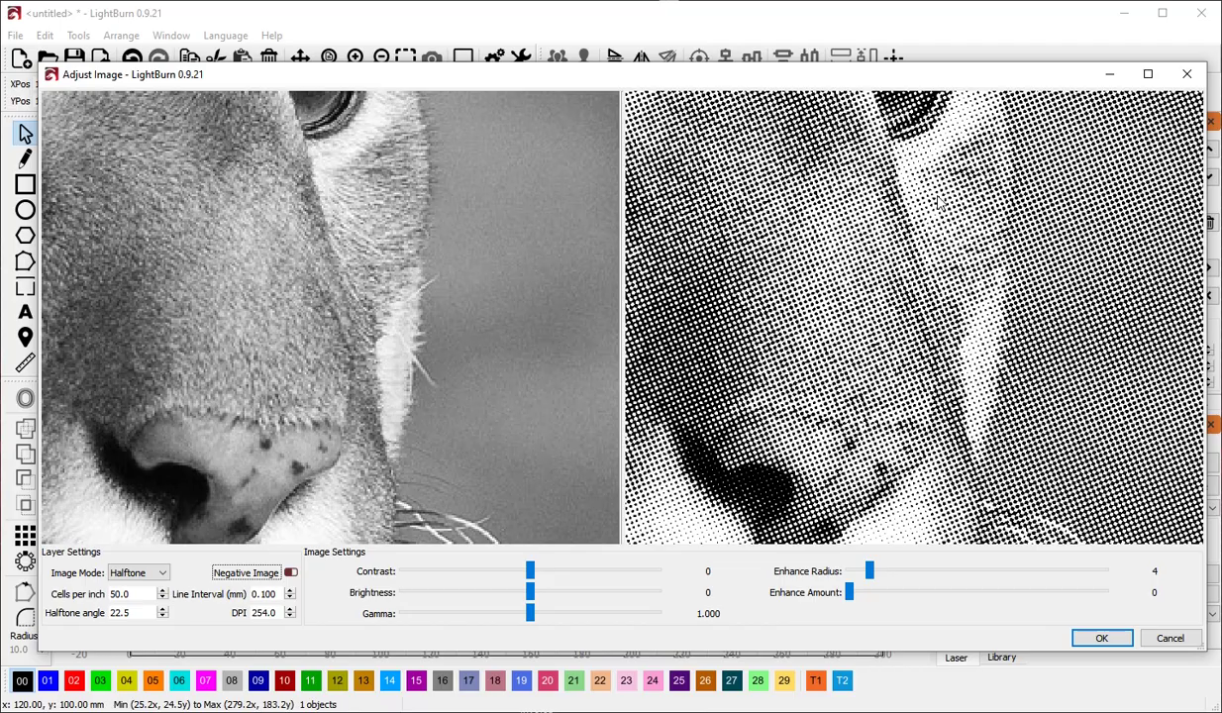
{"action": "scroll", "coordinate": [936, 203], "scroll_direction": "down", "scroll_amount": 2}
{"action": "scroll", "coordinate": [803, 289], "scroll_direction": "up", "scroll_amount": 3}
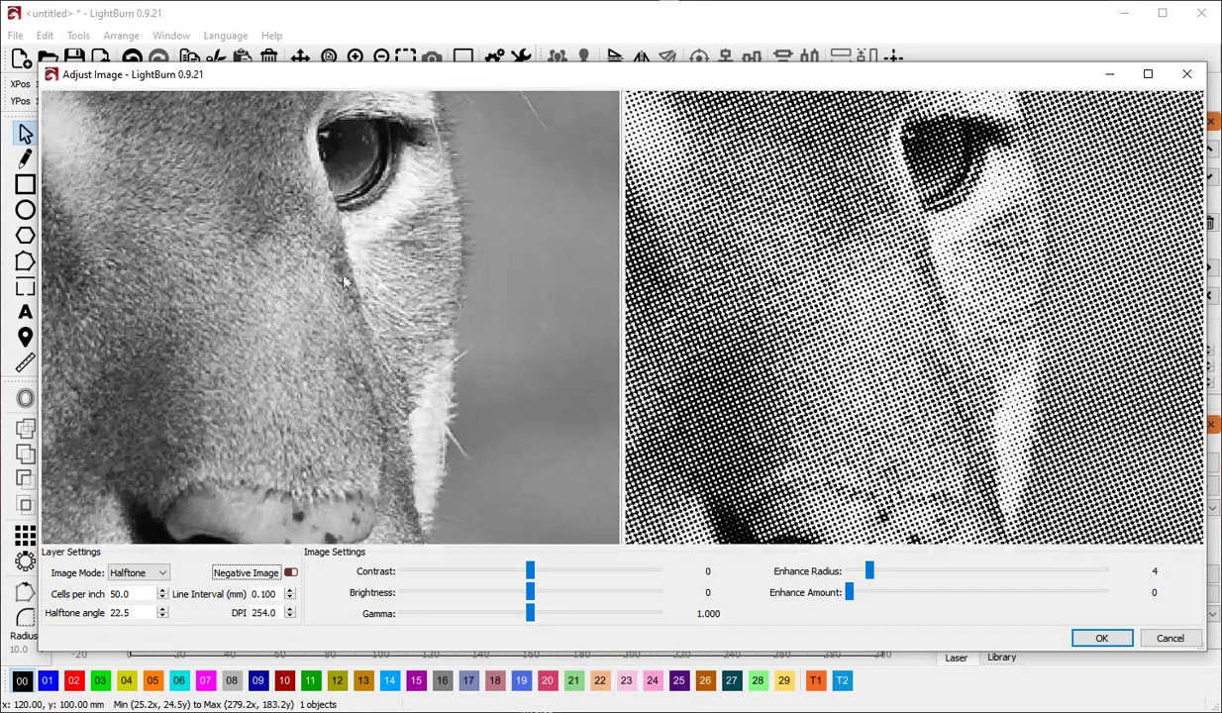
{"action": "scroll", "coordinate": [345, 283], "scroll_direction": "down", "scroll_amount": 2}
{"action": "scroll", "coordinate": [559, 301], "scroll_direction": "up", "scroll_amount": 2}
{"action": "scroll", "coordinate": [397, 330], "scroll_direction": "down", "scroll_amount": 2}
{"action": "scroll", "coordinate": [214, 284], "scroll_direction": "up", "scroll_amount": 2}
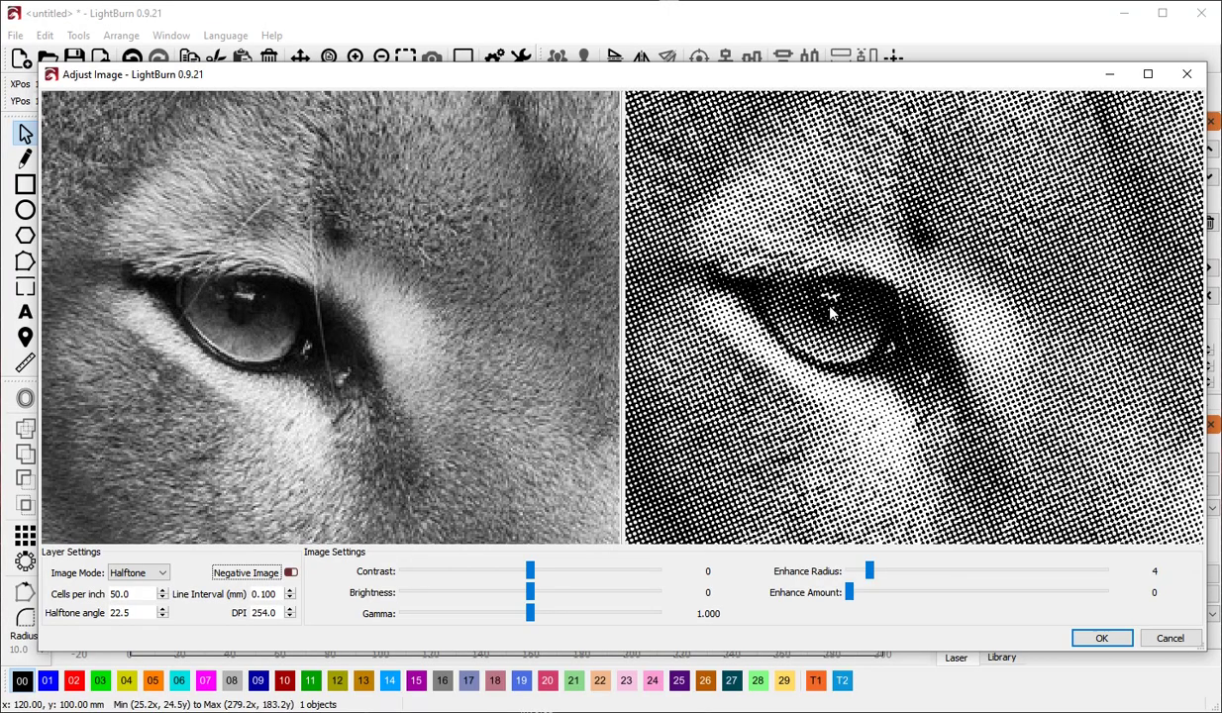
{"action": "scroll", "coordinate": [832, 313], "scroll_direction": "up", "scroll_amount": 2}
{"action": "scroll", "coordinate": [804, 322], "scroll_direction": "down", "scroll_amount": 4}
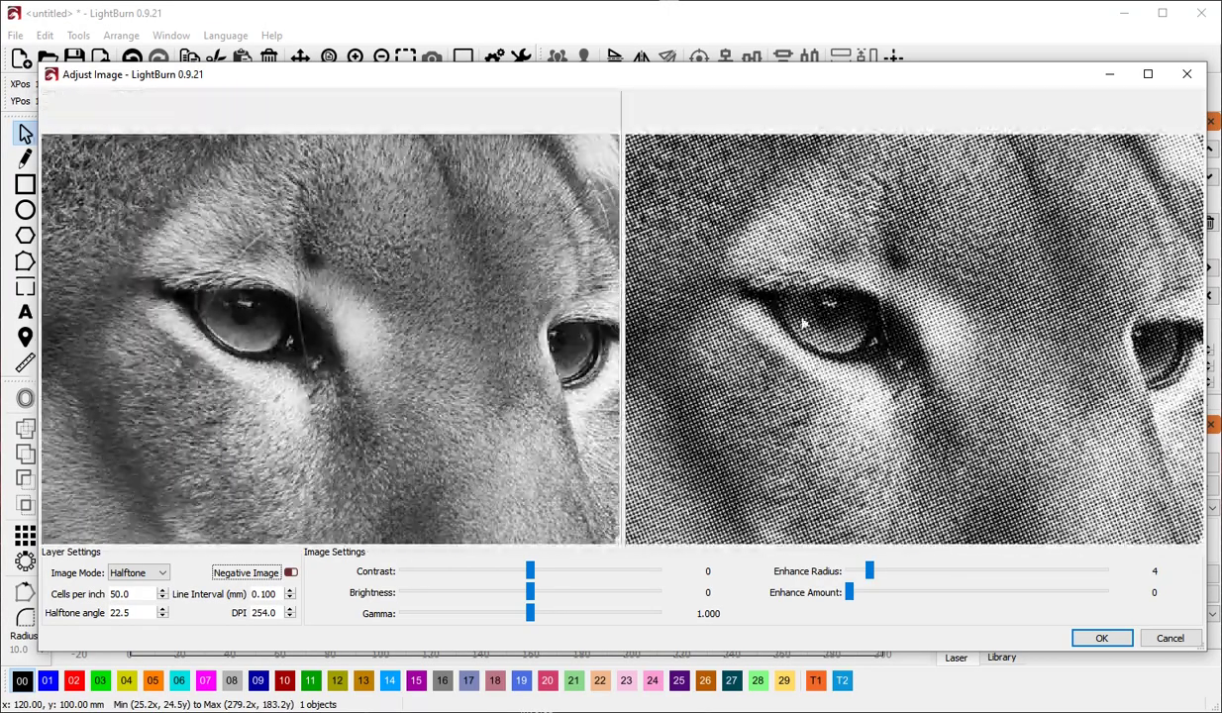
{"action": "left_click_drag", "start_coordinate": [839, 374], "coordinate": [797, 362]}
{"action": "scroll", "coordinate": [797, 363], "scroll_direction": "up", "scroll_amount": 3}
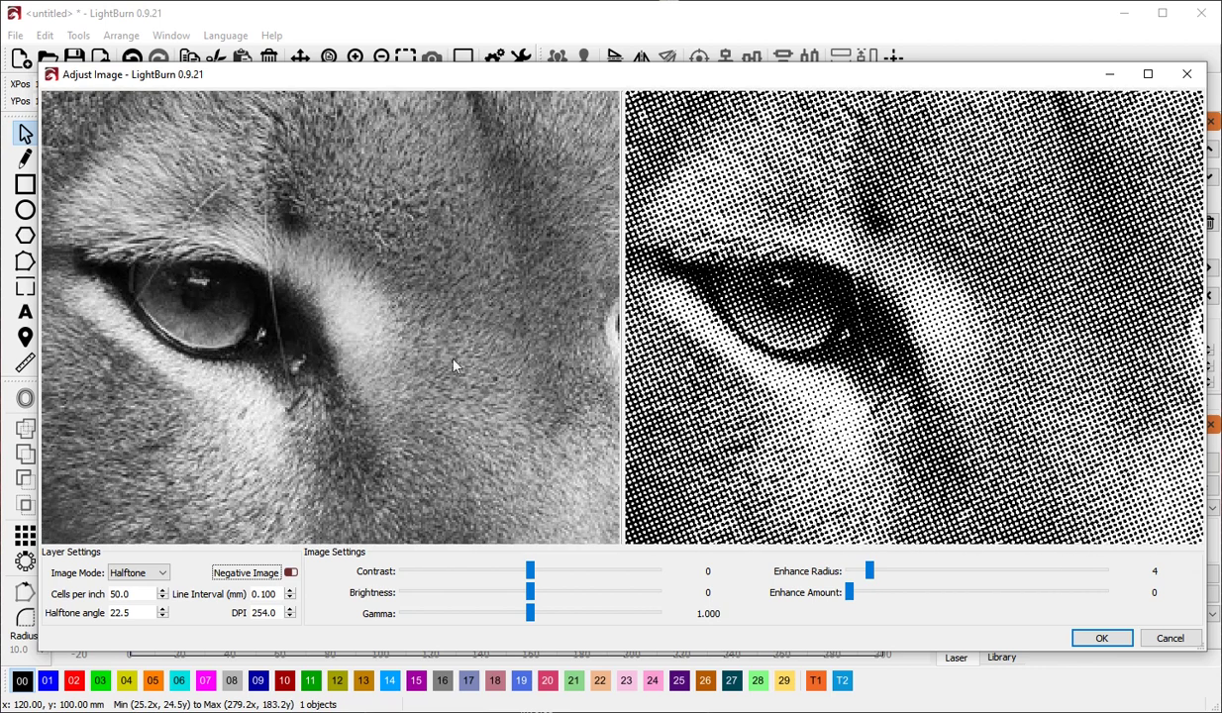
Switch to Stucki dithering and pan the previews to the eye and whiskers.
{"action": "left_click", "coordinate": [139, 572]}
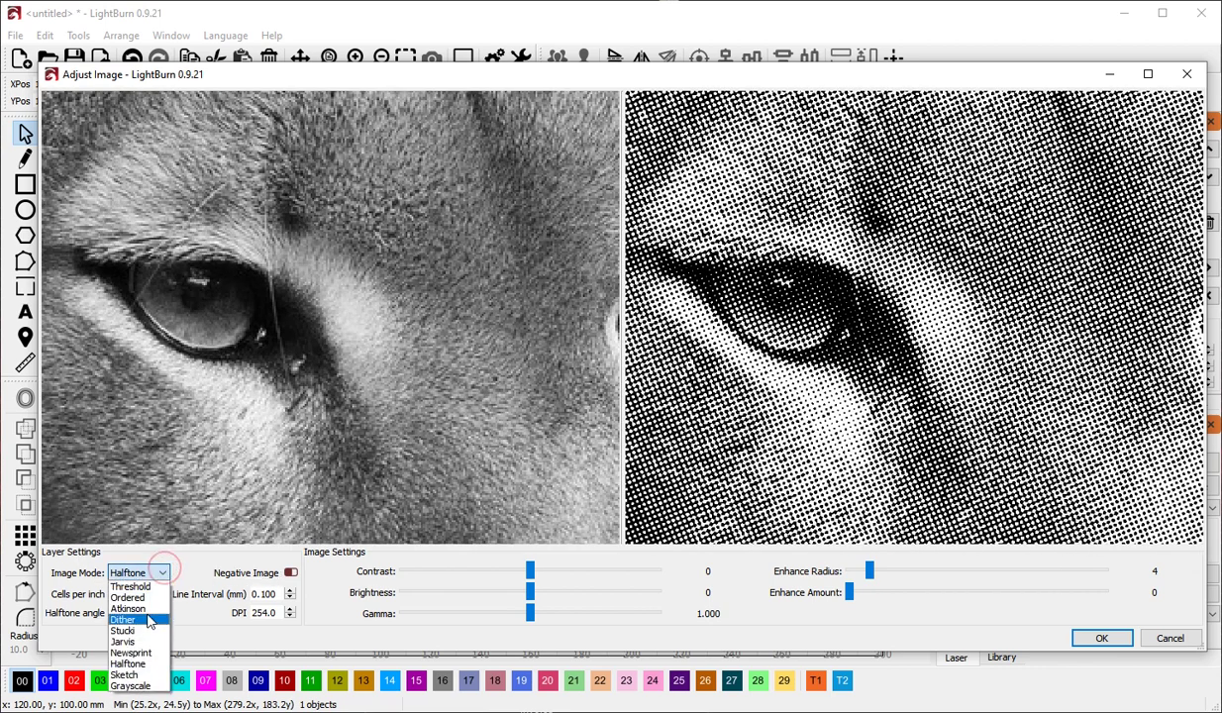
{"action": "left_click", "coordinate": [144, 631]}
{"action": "scroll", "coordinate": [658, 295], "scroll_direction": "up", "scroll_amount": 2}
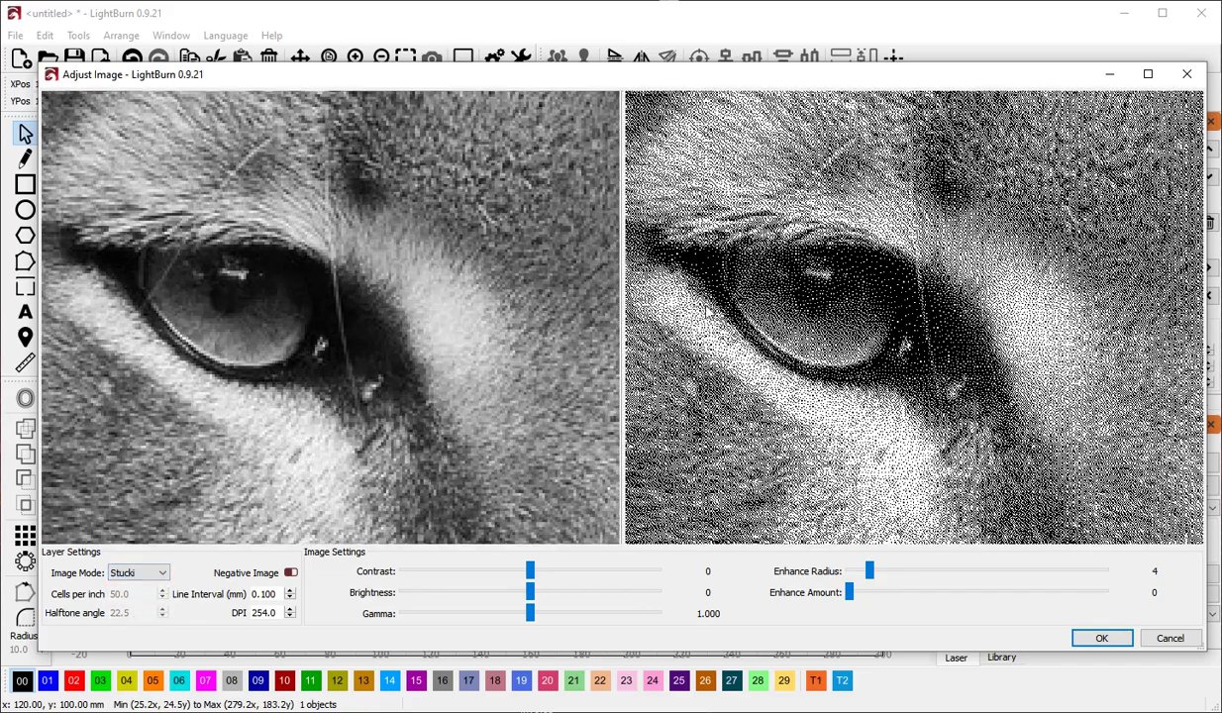
{"action": "scroll", "coordinate": [754, 300], "scroll_direction": "down", "scroll_amount": 2}
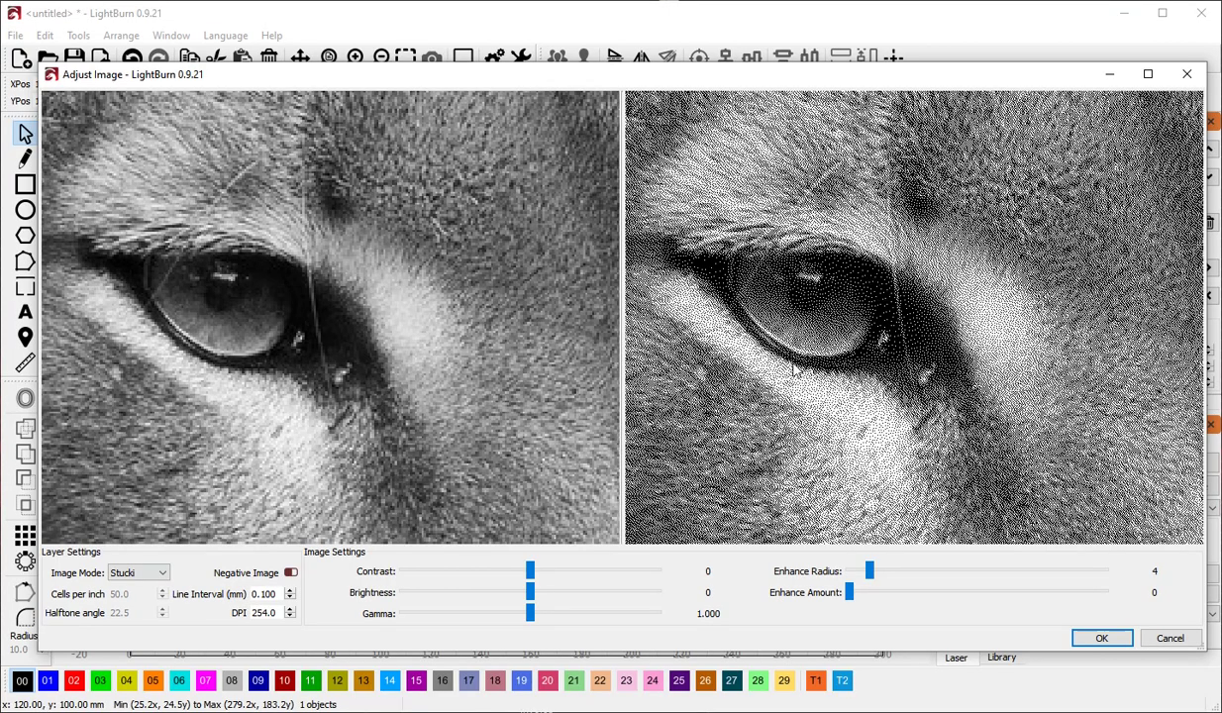
{"action": "left_click_drag", "start_coordinate": [794, 369], "coordinate": [893, 398]}
{"action": "left_click_drag", "start_coordinate": [899, 150], "coordinate": [974, 290]}
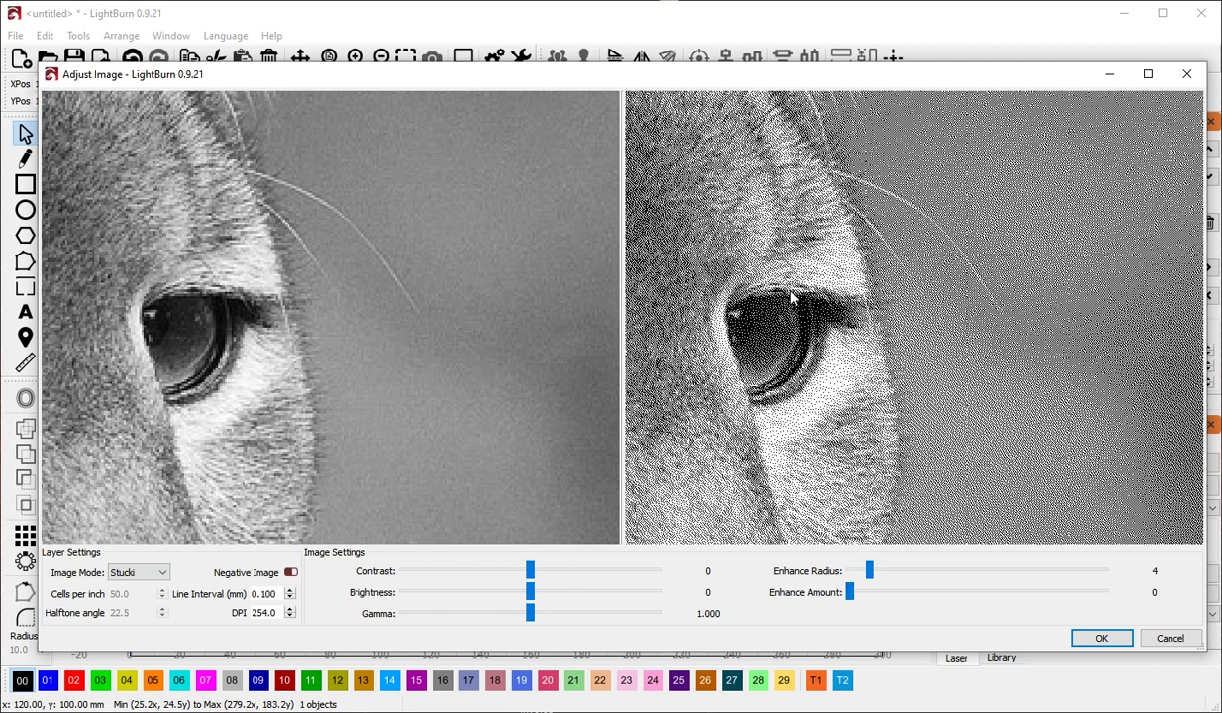
{"action": "left_click", "coordinate": [148, 572]}
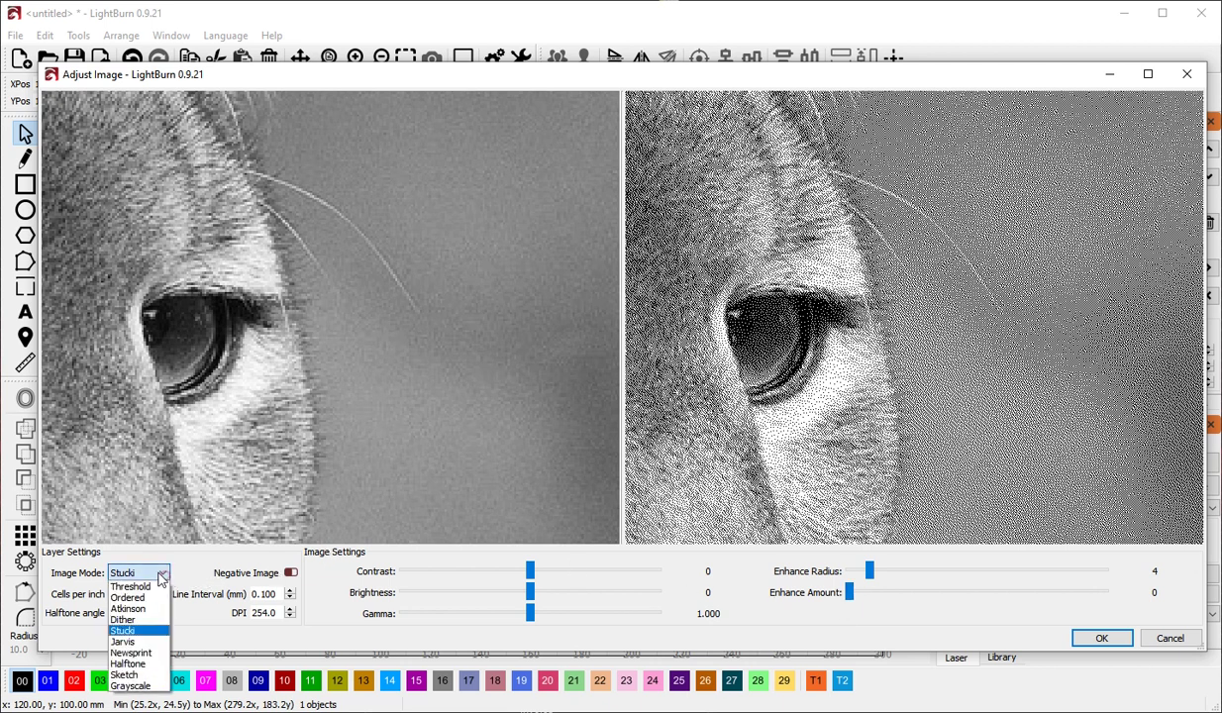
Choose Newsprint mode, then adjust contrast, brightness to -7 and gamma to 0.700.
{"action": "left_click", "coordinate": [138, 643]}
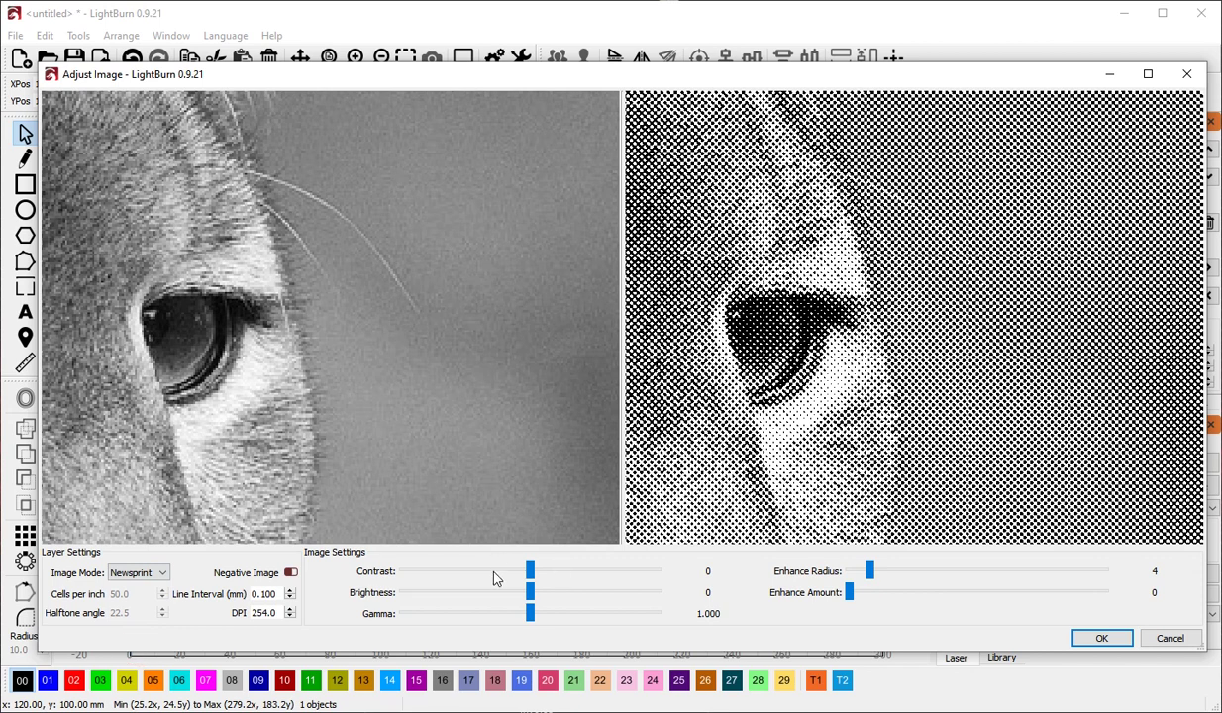
{"action": "left_click_drag", "start_coordinate": [529, 571], "coordinate": [551, 584]}
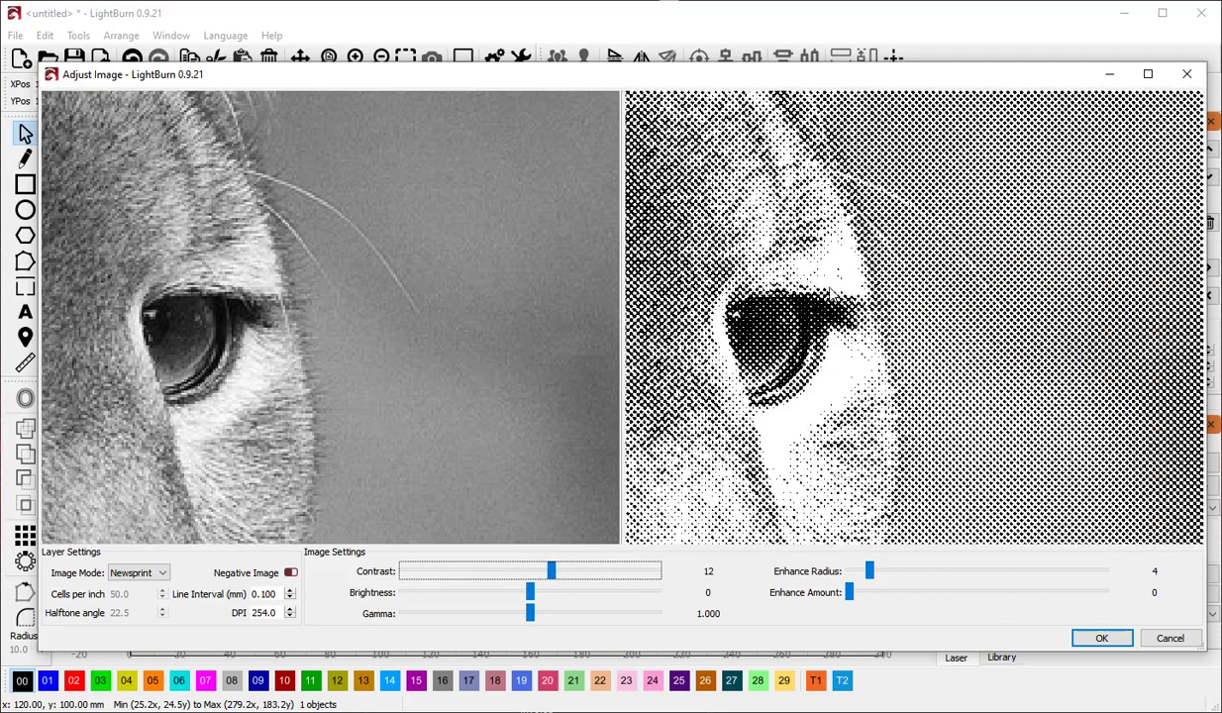
{"action": "mouse_move", "coordinate": [530, 592]}
{"action": "left_mouse_down"}
{"action": "mouse_move", "coordinate": [491, 594]}
{"action": "mouse_move", "coordinate": [525, 600]}
{"action": "mouse_move", "coordinate": [510, 597]}
{"action": "mouse_move", "coordinate": [533, 590]}
{"action": "left_mouse_up"}
{"action": "key", "text": "Tab"}
{"action": "key", "text": "Left"}
{"action": "key", "text": "Left"}
{"action": "key", "text": "Left"}
{"action": "key", "text": "Left"}
{"action": "key", "text": "Left"}
{"action": "key", "text": "Left"}
{"action": "key", "text": "Left"}
{"action": "key", "text": "Left"}
{"action": "key", "text": "Left"}
{"action": "key", "text": "Left"}
{"action": "key", "text": "Left"}
{"action": "key", "text": "Left"}
{"action": "key", "text": "Left"}
{"action": "key", "text": "Left"}
{"action": "key", "text": "Left"}
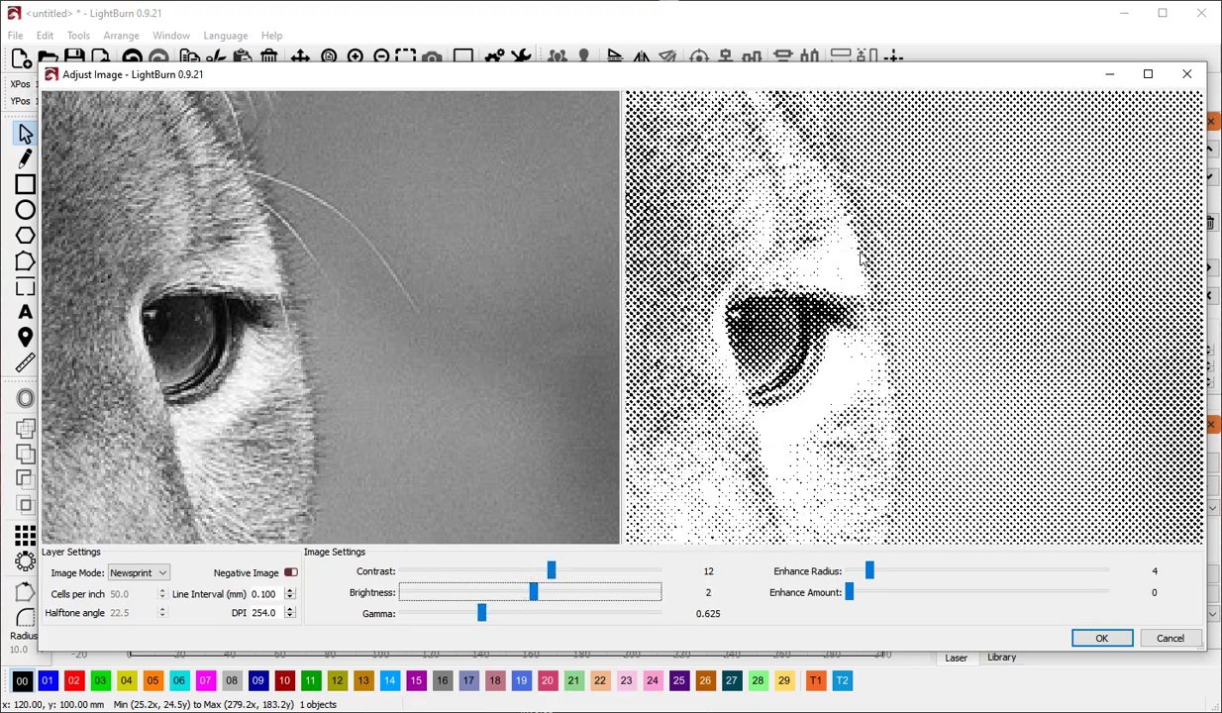
{"action": "scroll", "coordinate": [789, 343], "scroll_direction": "down", "scroll_amount": 2}
{"action": "scroll", "coordinate": [777, 346], "scroll_direction": "up", "scroll_amount": 2}
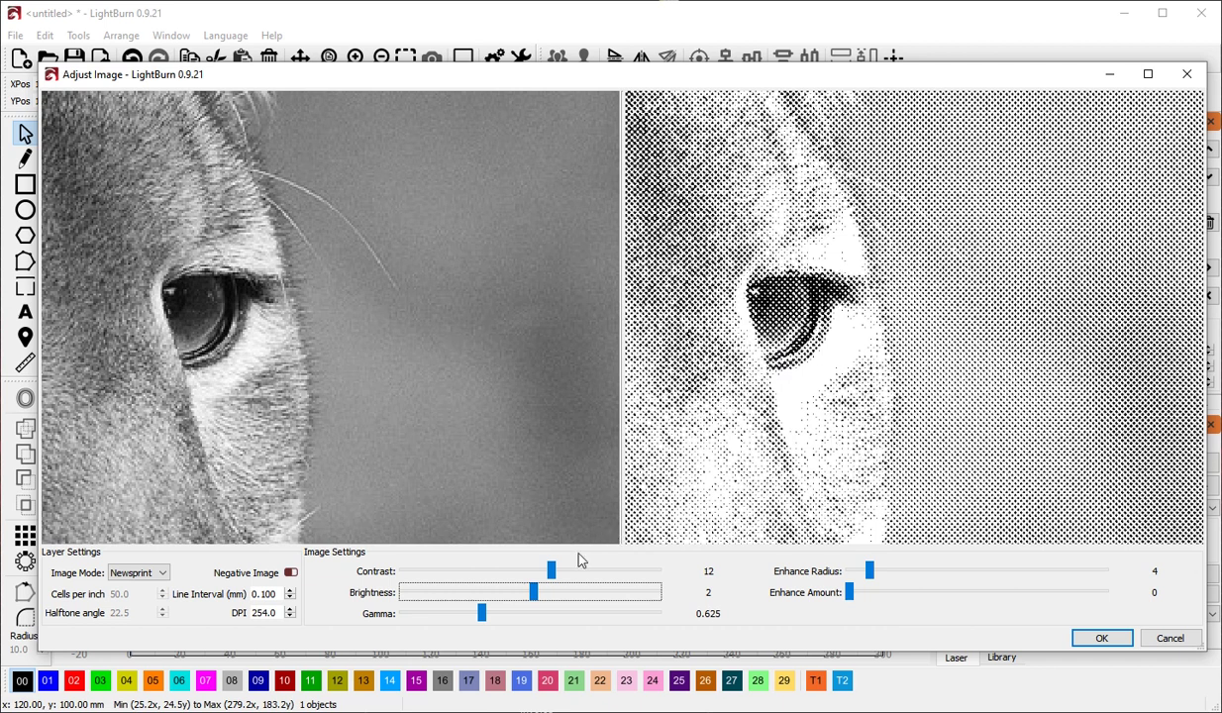
Bring contrast to 6 and Enhance Amount to 160, then pan to show the whole face.
{"action": "left_click_drag", "start_coordinate": [551, 570], "coordinate": [494, 620]}
{"action": "scroll", "coordinate": [814, 321], "scroll_direction": "down", "scroll_amount": 1}
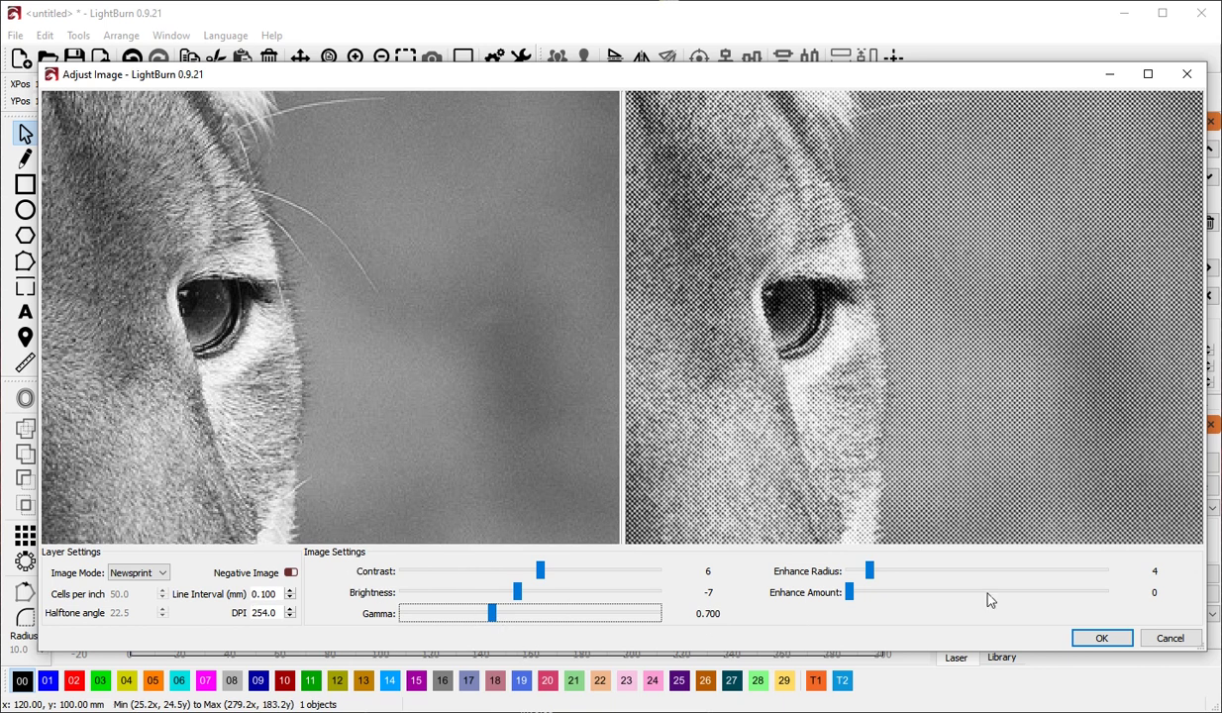
{"action": "left_click_drag", "start_coordinate": [850, 593], "coordinate": [903, 594]}
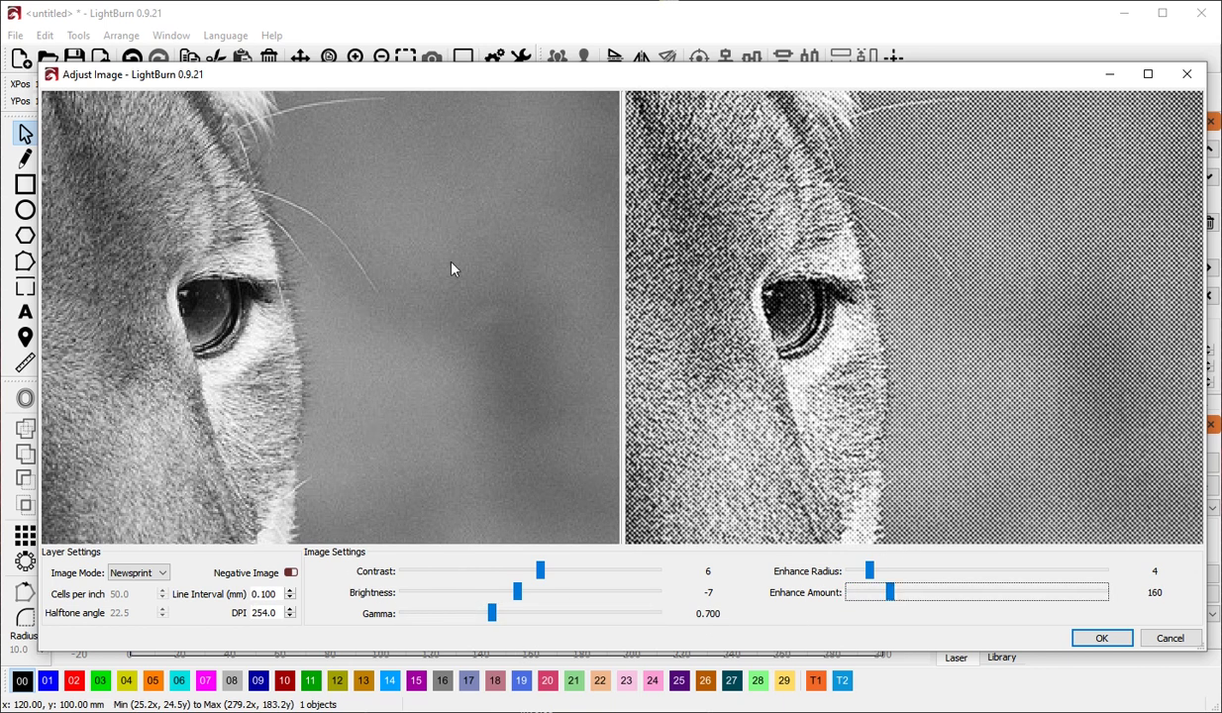
{"action": "scroll", "coordinate": [452, 264], "scroll_direction": "down", "scroll_amount": 3}
{"action": "scroll", "coordinate": [859, 315], "scroll_direction": "down", "scroll_amount": 2}
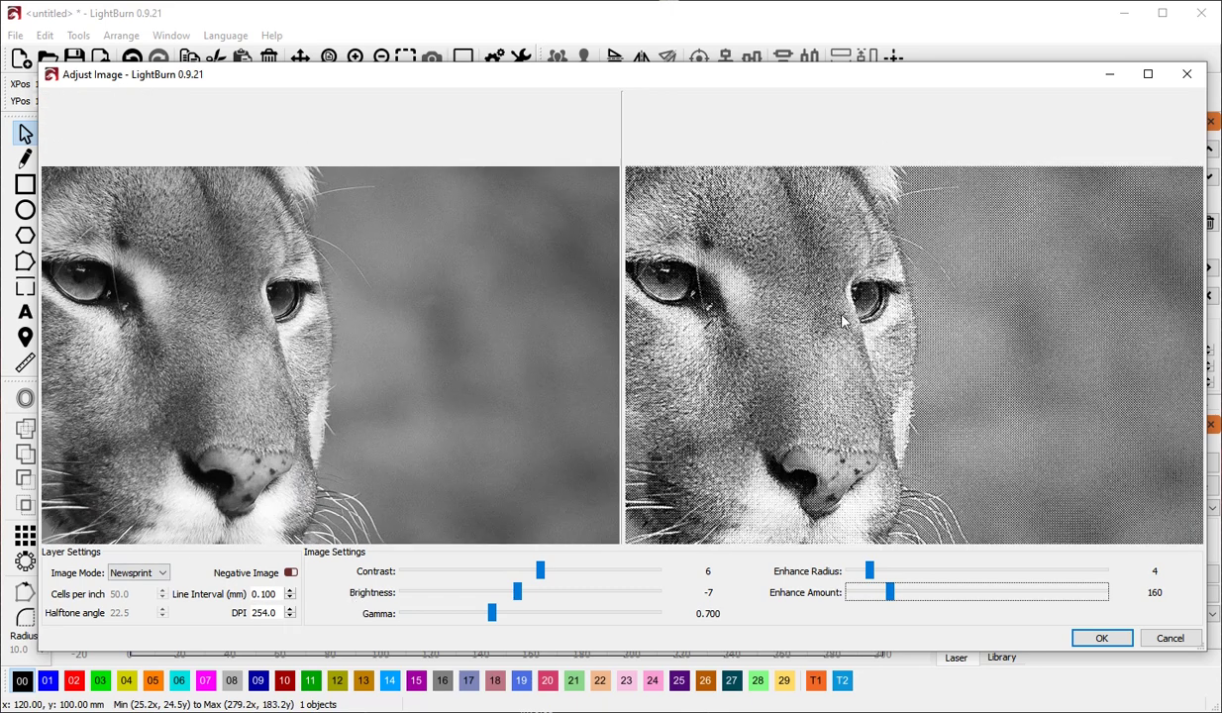
{"action": "left_click_drag", "start_coordinate": [742, 456], "coordinate": [874, 409]}
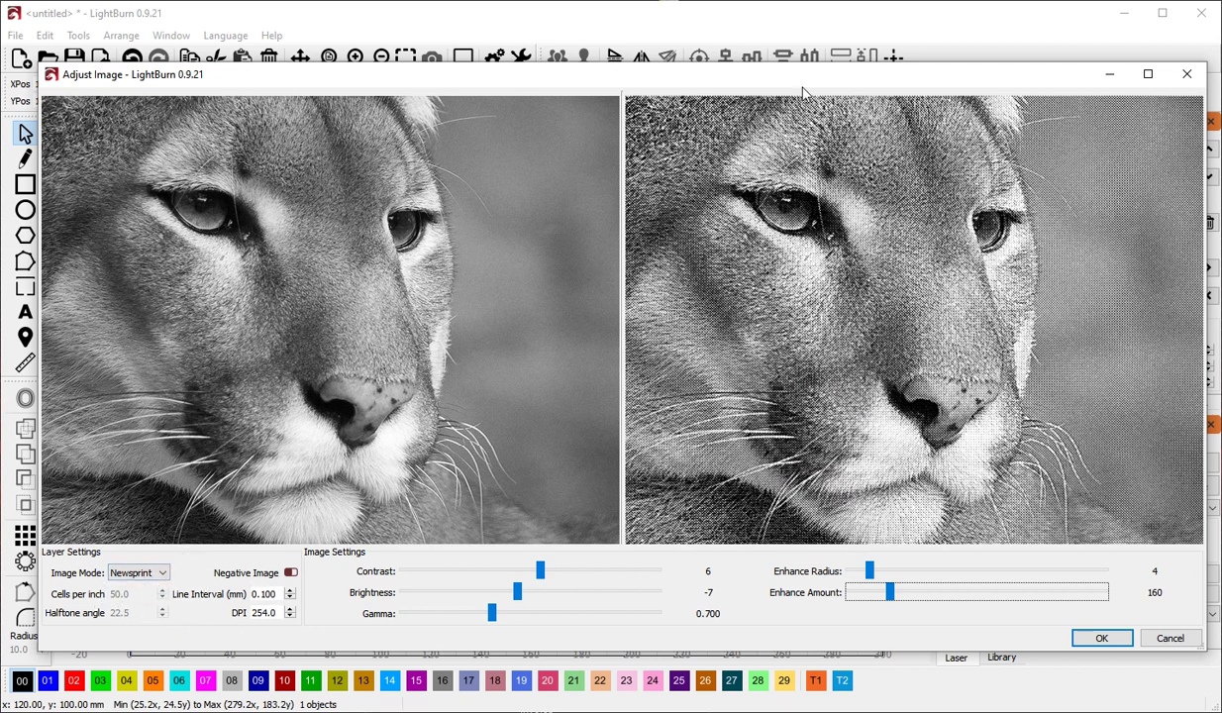
{"action": "left_click_drag", "start_coordinate": [802, 89], "coordinate": [732, 90]}
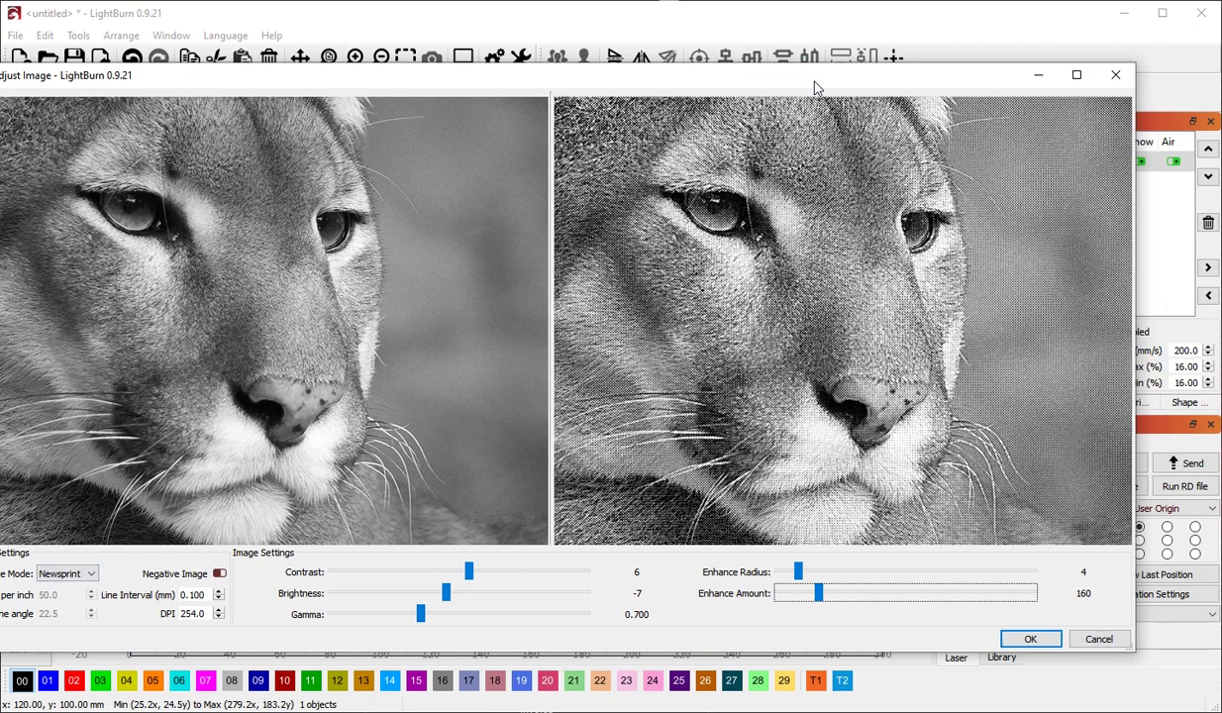
Apply the Newsprint adjustments and review C00's cut settings without changing them.
{"action": "left_click_drag", "start_coordinate": [814, 87], "coordinate": [892, 61]}
{"action": "left_click", "coordinate": [1108, 617]}
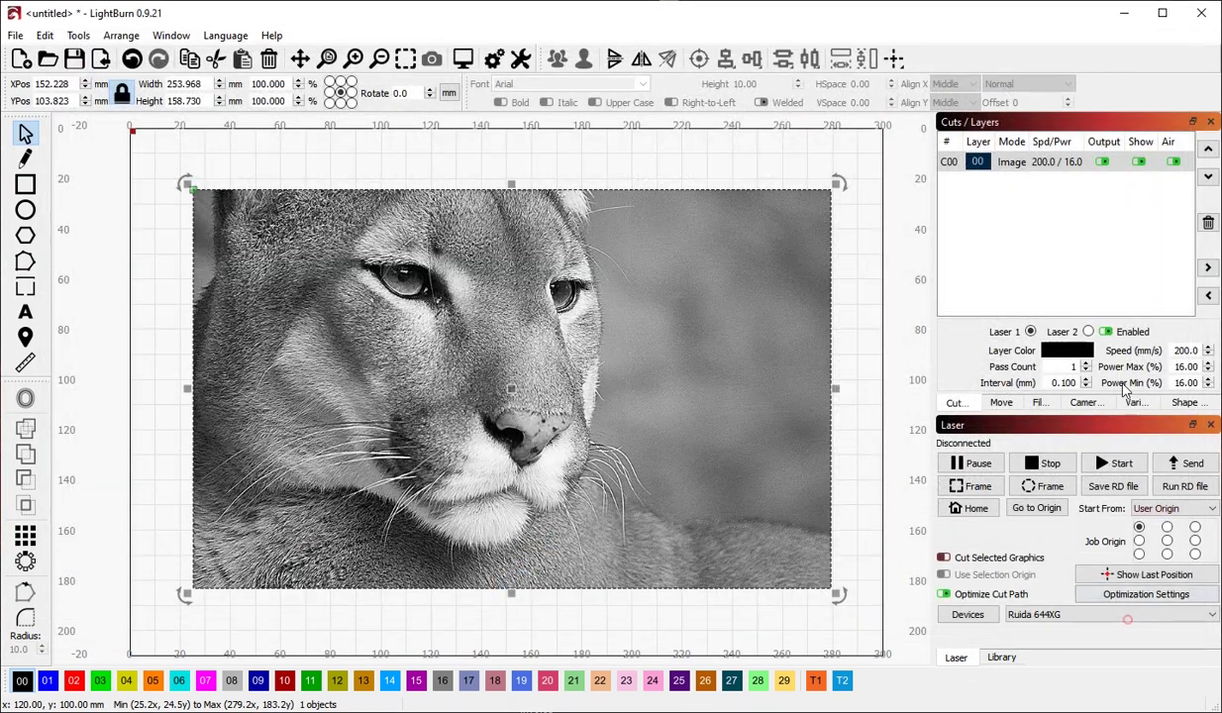
{"action": "double_click", "coordinate": [1012, 161]}
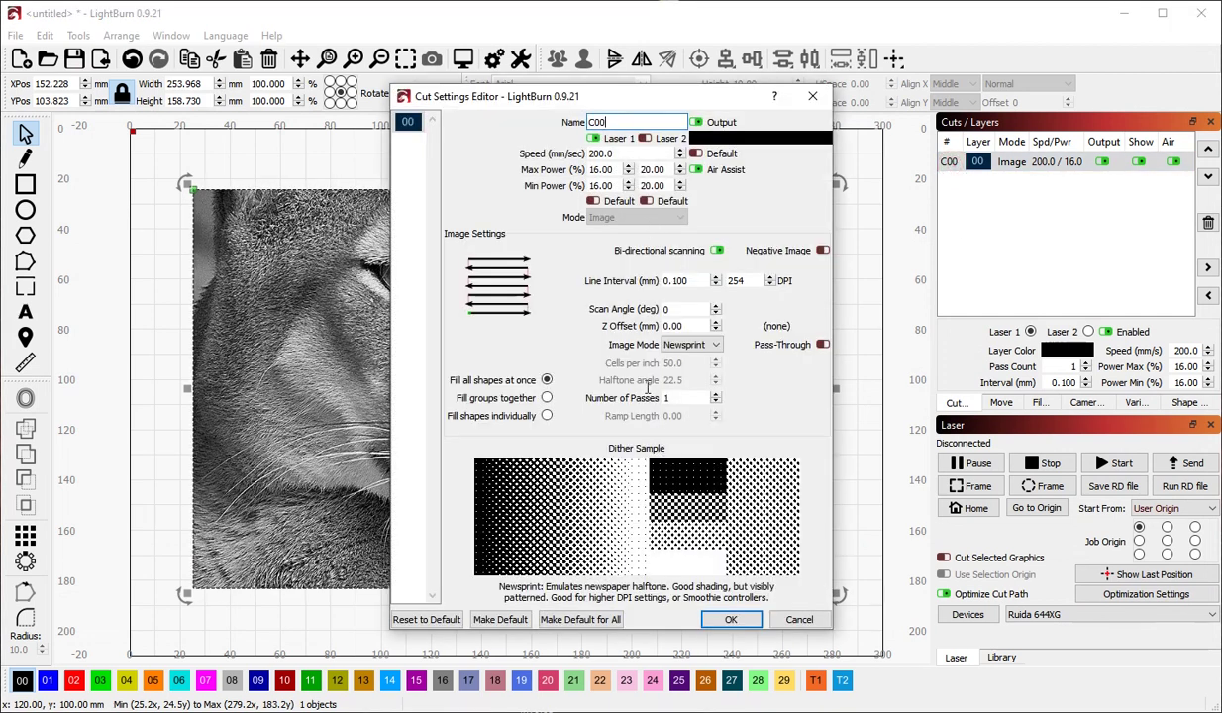
{"action": "left_click", "coordinate": [807, 620]}
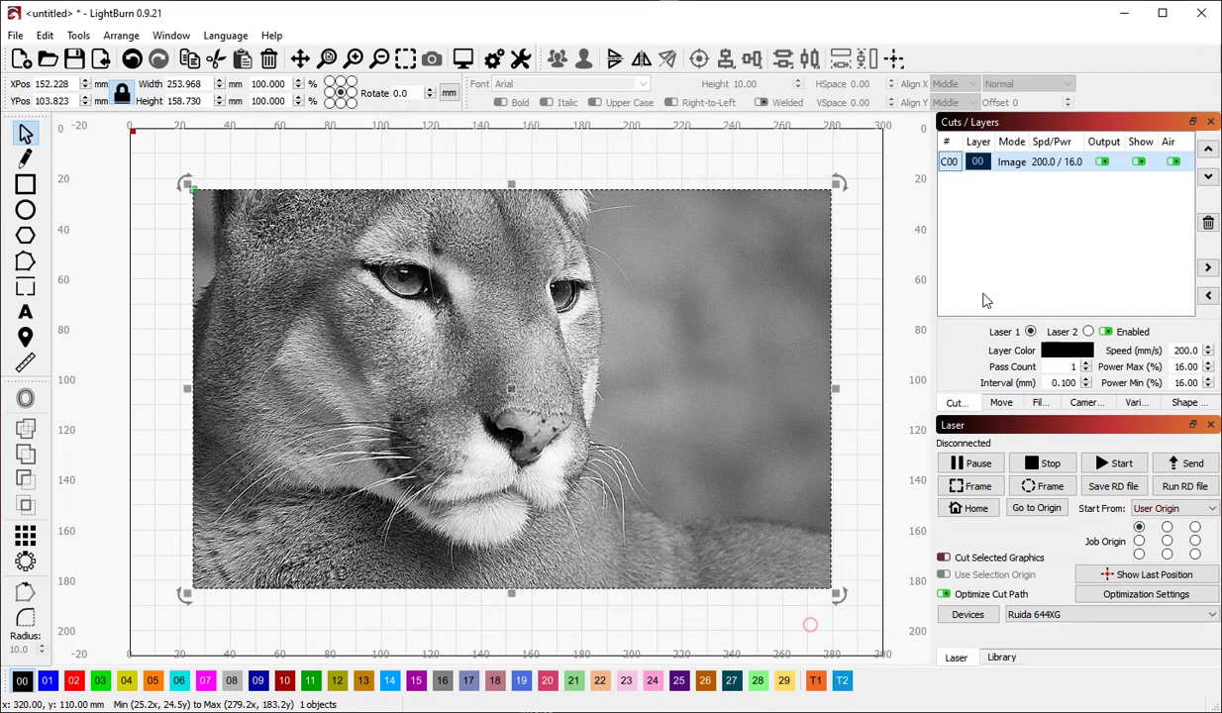
Reopen the cougar's Adjust Image window, inspect the halftone previews, and accept Newsprint radius 3, amount 160.
{"action": "double_click", "coordinate": [621, 424]}
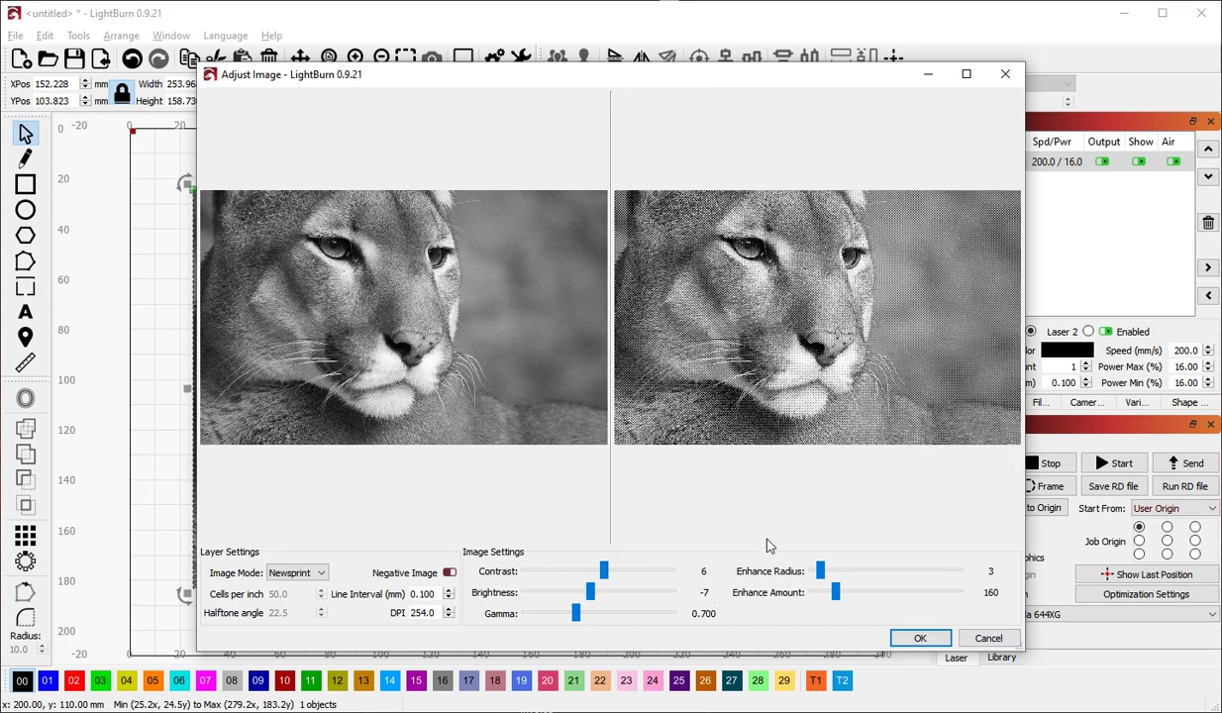
{"action": "scroll", "coordinate": [778, 338], "scroll_direction": "up", "scroll_amount": 4}
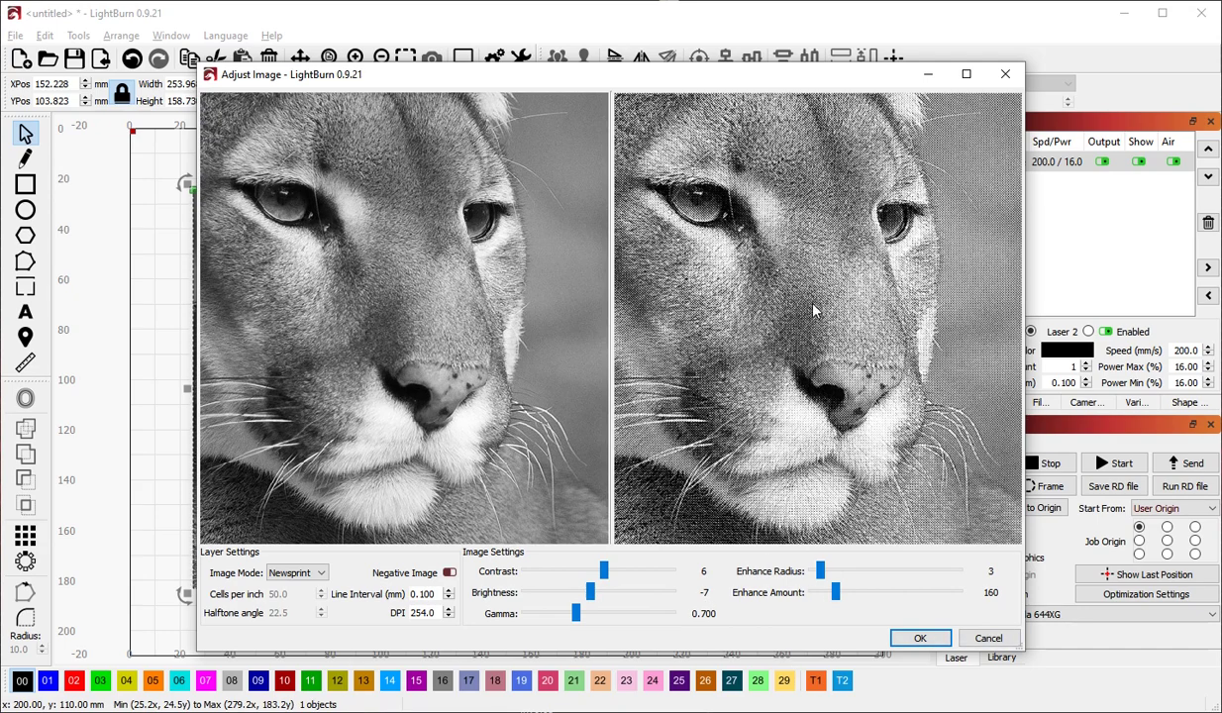
{"action": "scroll", "coordinate": [817, 327], "scroll_direction": "down", "scroll_amount": 2}
{"action": "scroll", "coordinate": [810, 332], "scroll_direction": "up", "scroll_amount": 2}
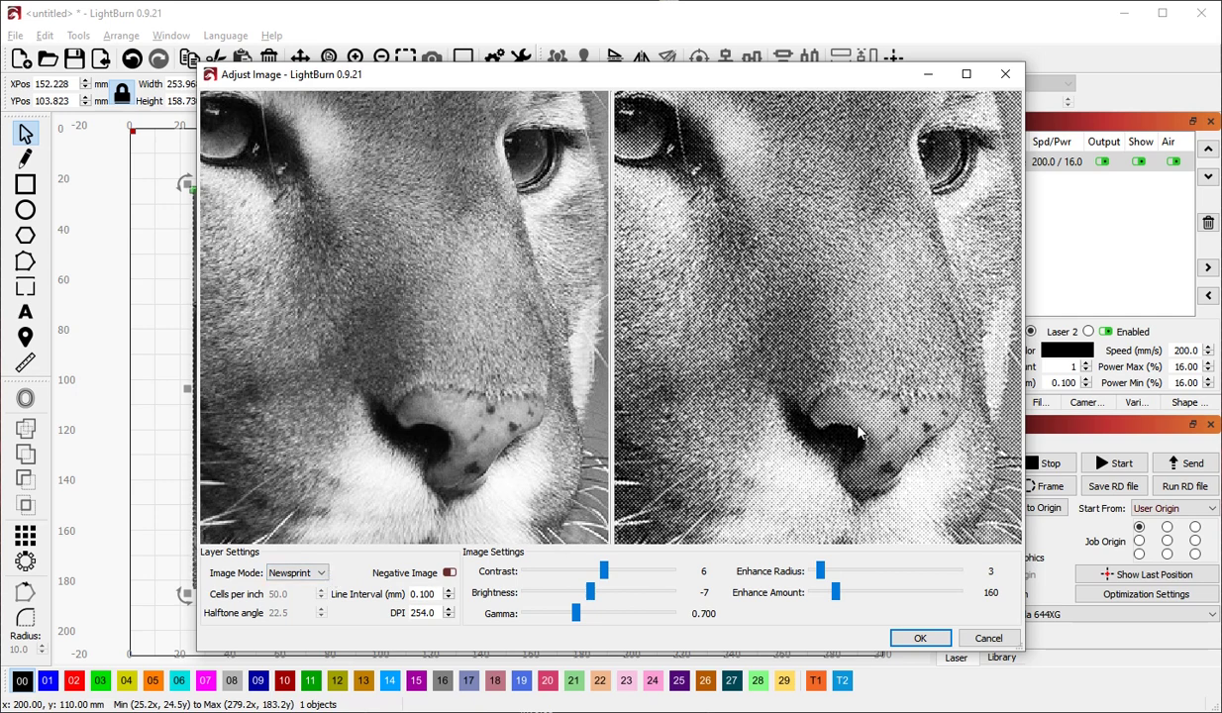
{"action": "scroll", "coordinate": [907, 364], "scroll_direction": "up", "scroll_amount": 2}
{"action": "left_click", "coordinate": [917, 637]}
{"action": "scroll", "coordinate": [378, 374], "scroll_direction": "down", "scroll_amount": 2}
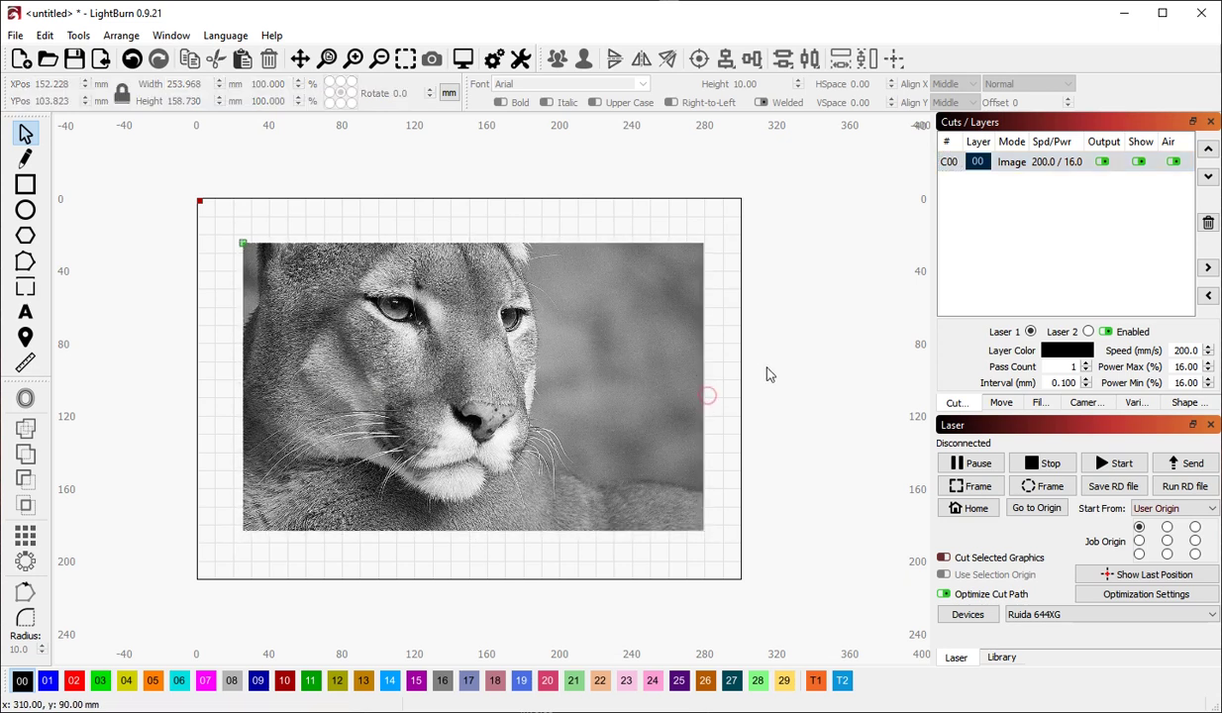
Delete the cougar image and draw two hexagons near the top, the right one larger.
{"action": "key", "text": "Delete"}
{"action": "left_click", "coordinate": [24, 236]}
{"action": "left_click_drag", "start_coordinate": [349, 297], "coordinate": [438, 389]}
{"action": "left_click_drag", "start_coordinate": [468, 254], "coordinate": [558, 344]}
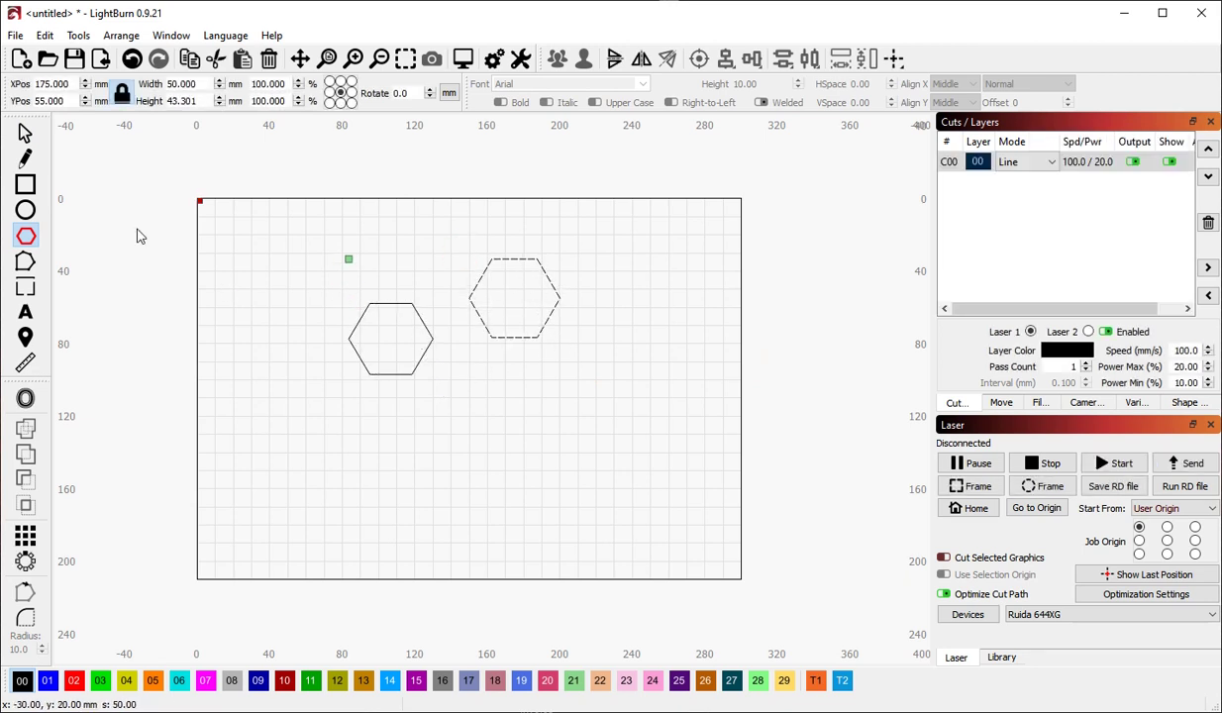
Draw two circles and arrange them above and between the hexagons.
{"action": "left_click", "coordinate": [25, 209]}
{"action": "left_click_drag", "start_coordinate": [342, 199], "coordinate": [432, 290]}
{"action": "left_click_drag", "start_coordinate": [468, 399], "coordinate": [540, 472]}
{"action": "key", "text": "Escape"}
{"action": "key", "text": "Escape"}
{"action": "left_click", "coordinate": [406, 286]}
{"action": "left_click_drag", "start_coordinate": [403, 283], "coordinate": [435, 300]}
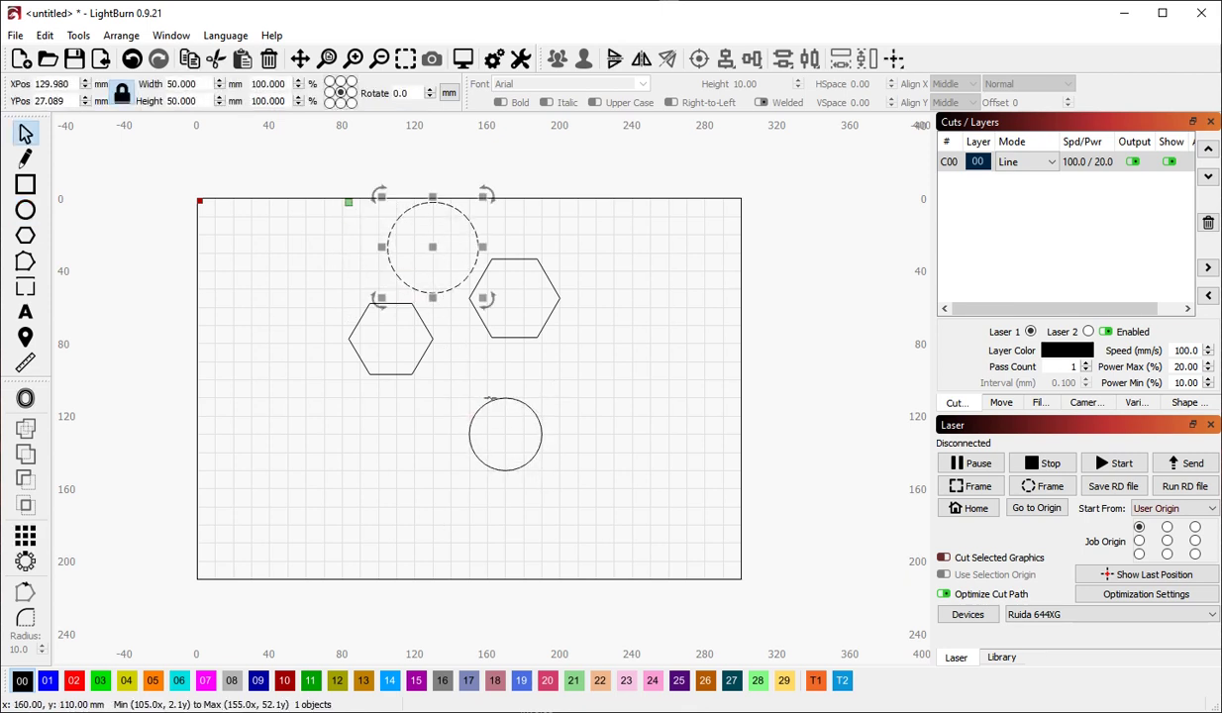
{"action": "left_click_drag", "start_coordinate": [477, 408], "coordinate": [447, 342]}
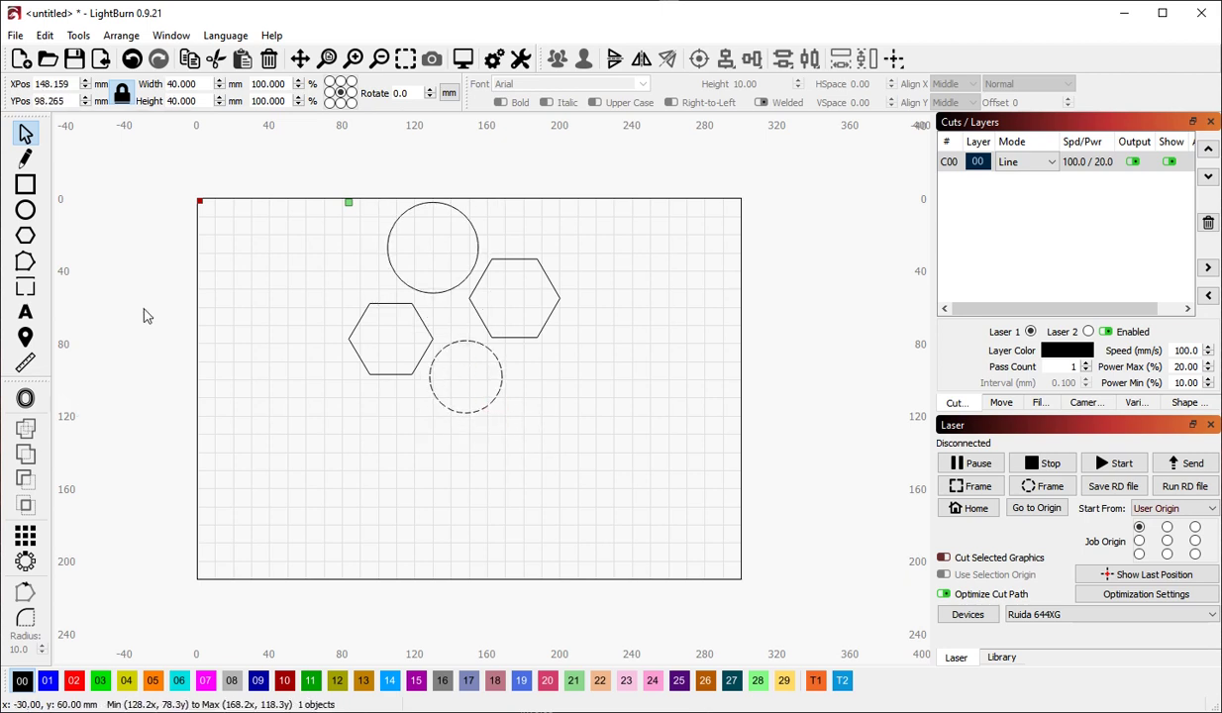
{"action": "left_click", "coordinate": [144, 309]}
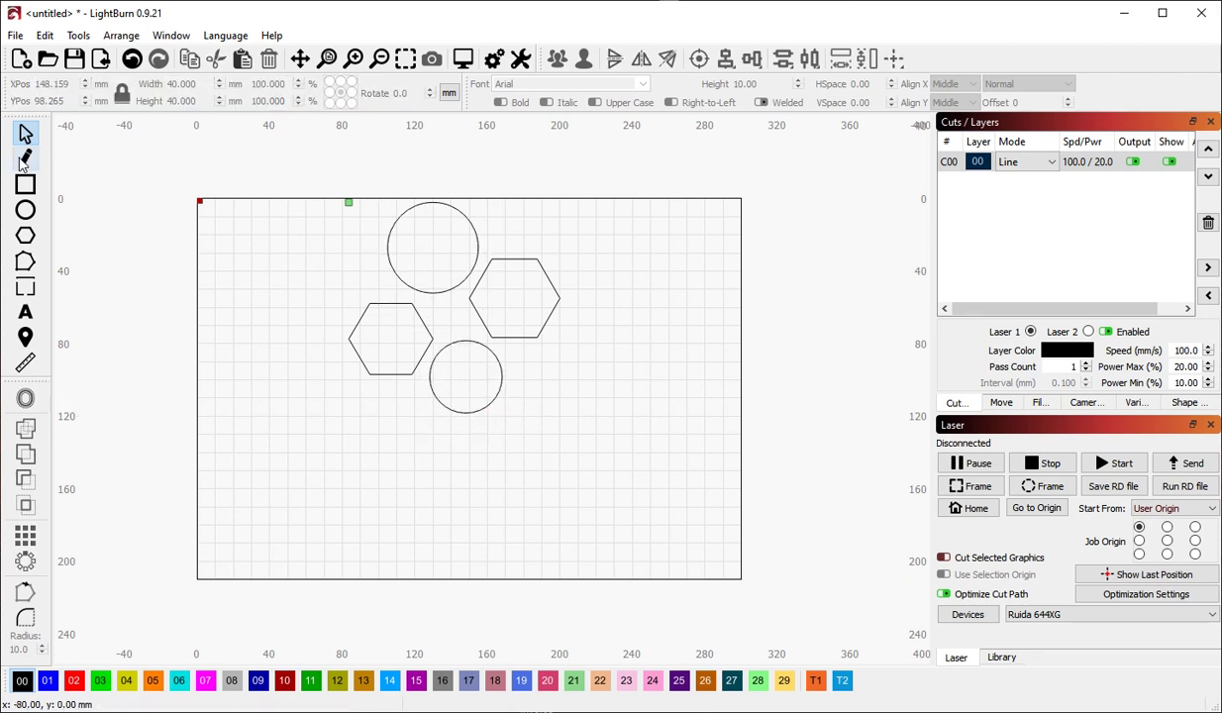
{"action": "left_click", "coordinate": [24, 160]}
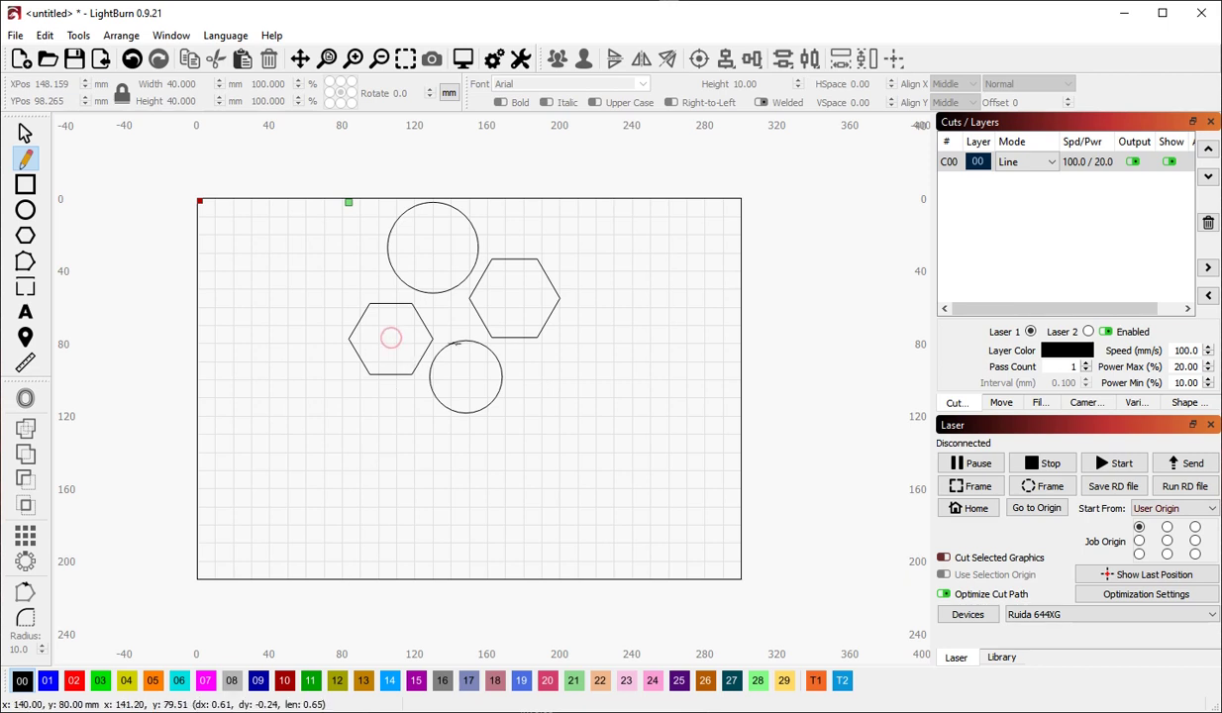
{"action": "left_click", "coordinate": [451, 344]}
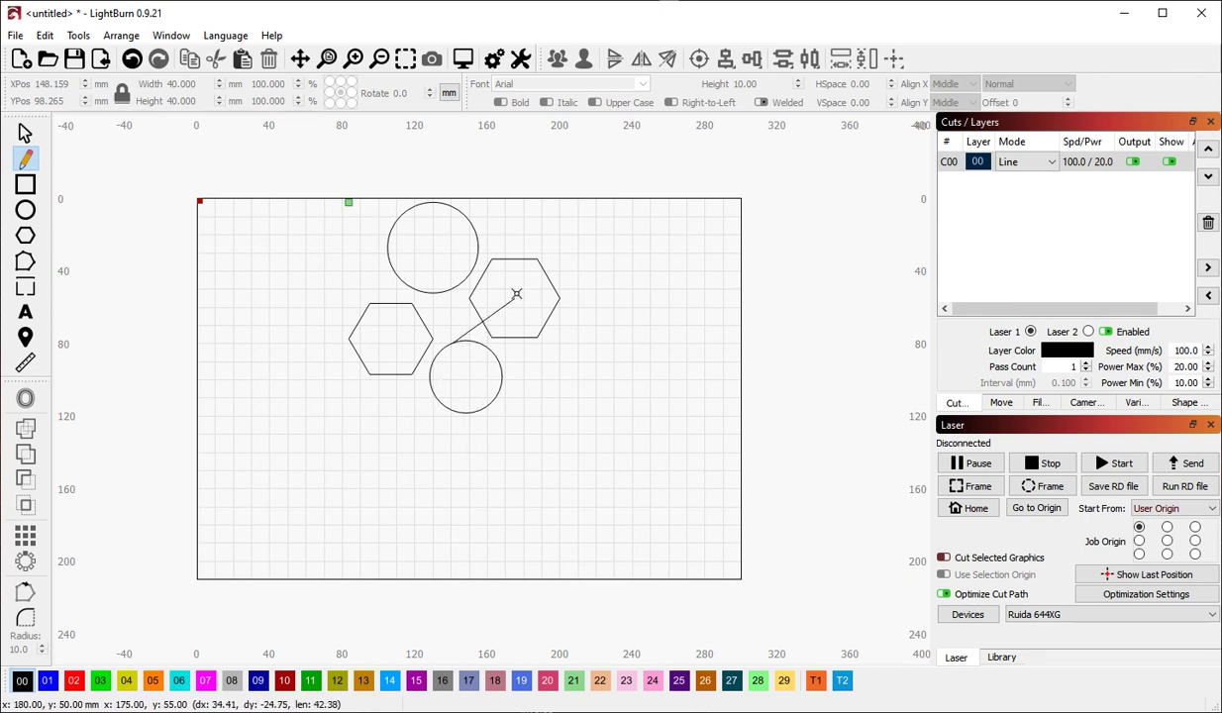
{"action": "right_click", "coordinate": [521, 296]}
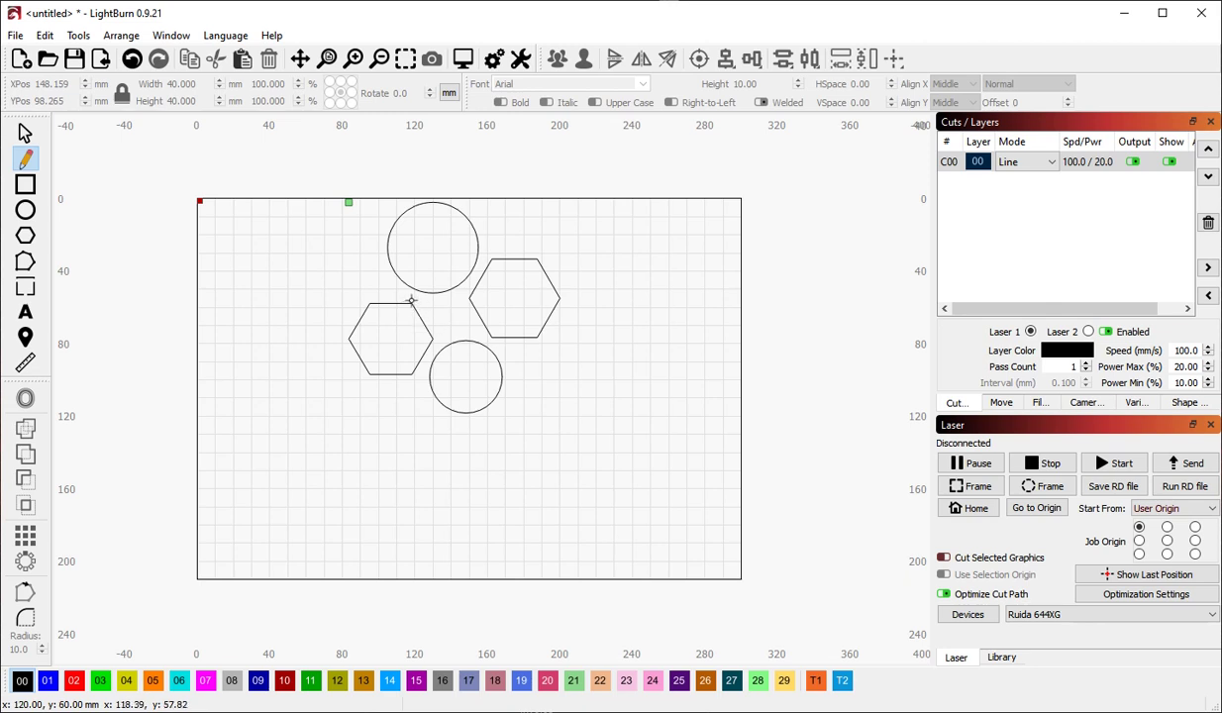
{"action": "left_click", "coordinate": [410, 300]}
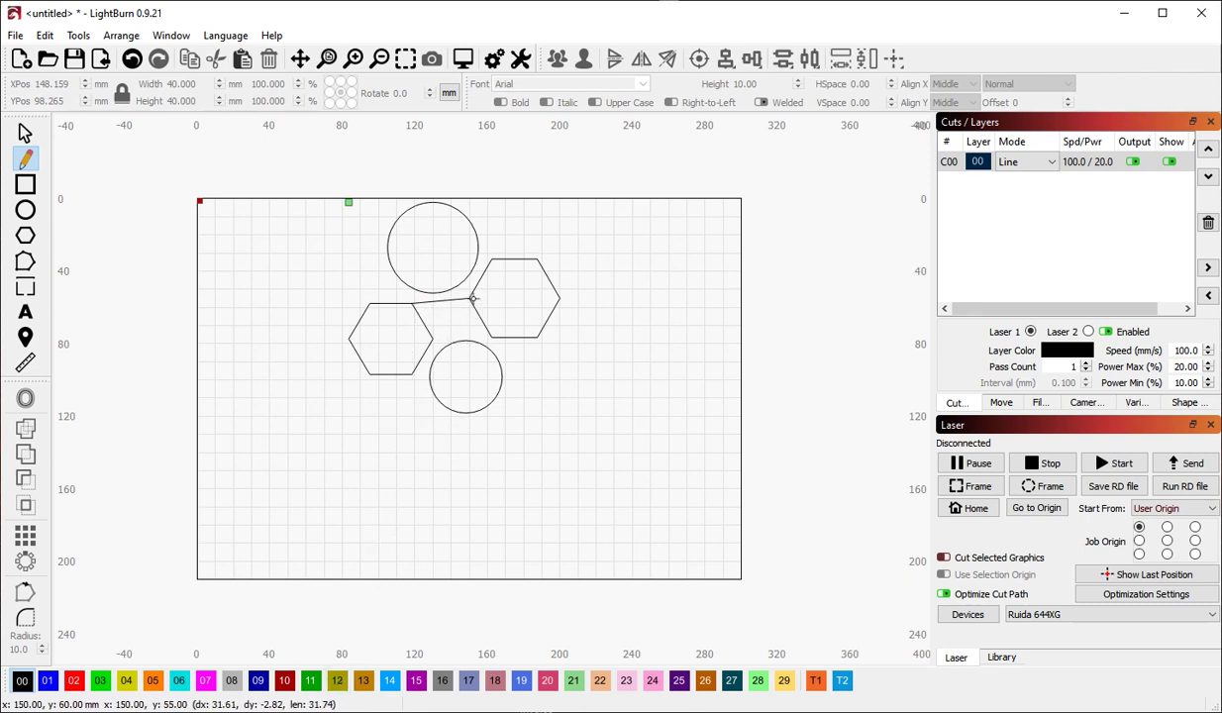
{"action": "key", "text": "Escape"}
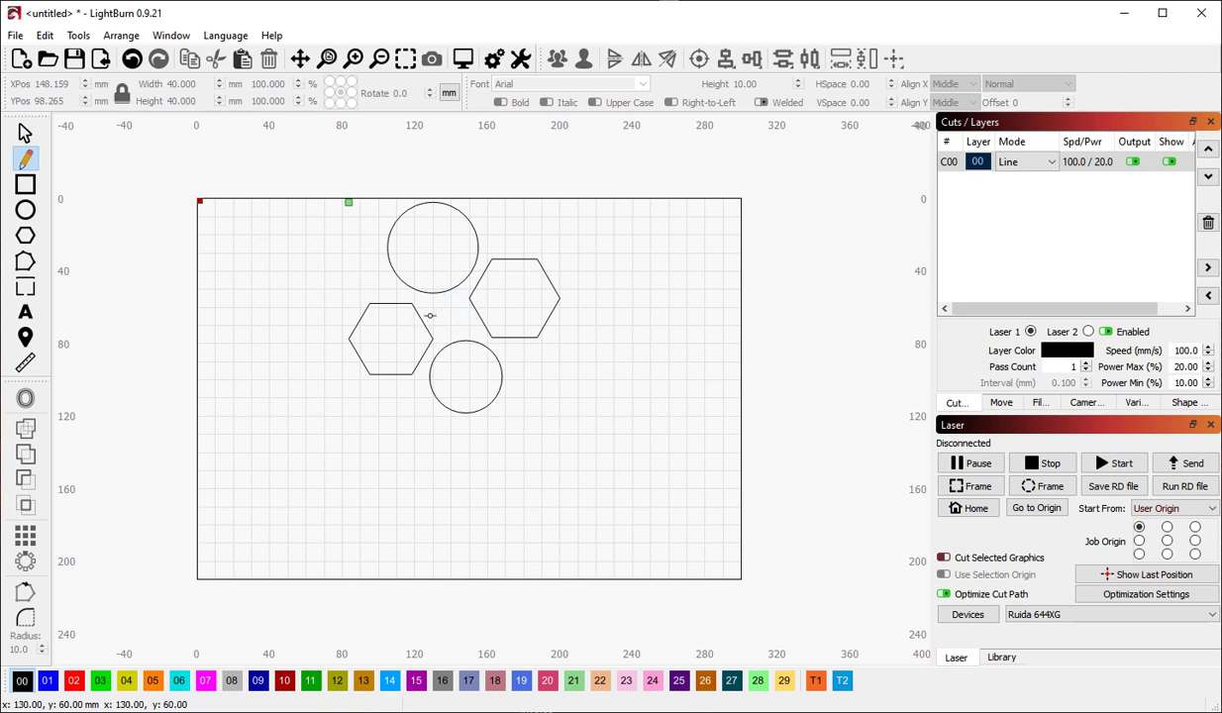
{"action": "key", "text": "Escape"}
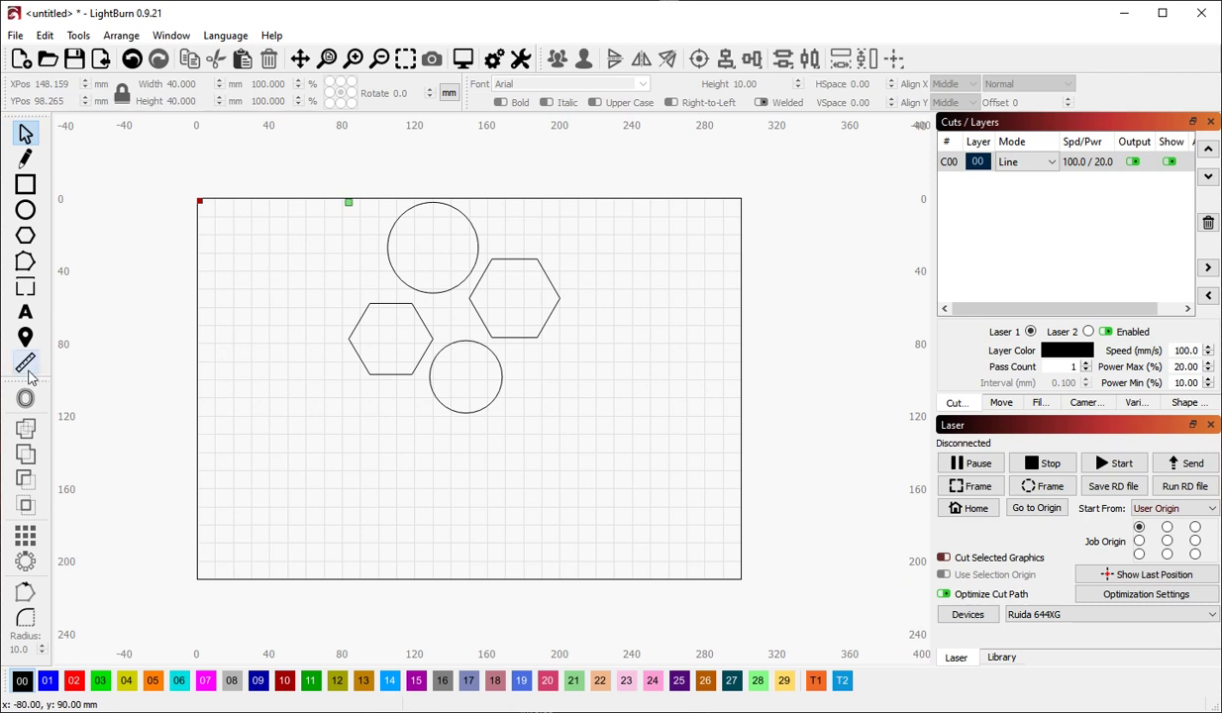
Open the Measurement window and read each shape, including the right hexagon's 150.00 mm perimeter and 3247.60 mm^2 area.
{"action": "left_click", "coordinate": [26, 363]}
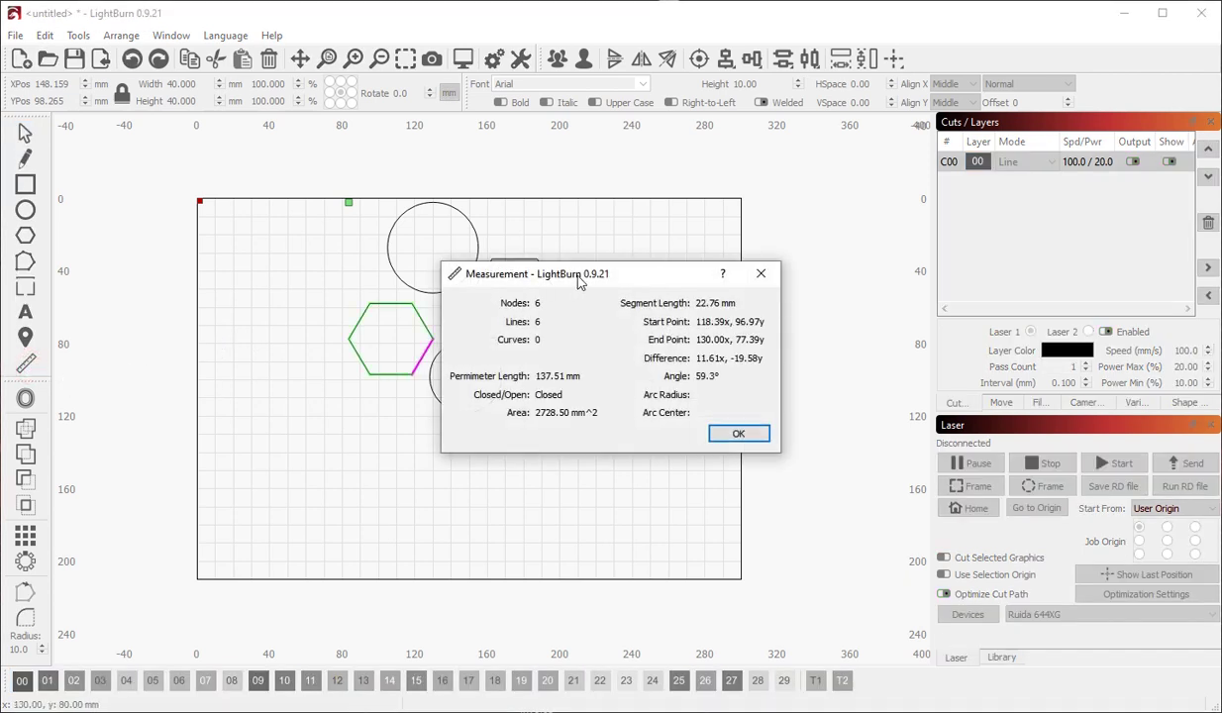
{"action": "left_click_drag", "start_coordinate": [584, 277], "coordinate": [705, 359]}
{"action": "mouse_move", "coordinate": [535, 302]}
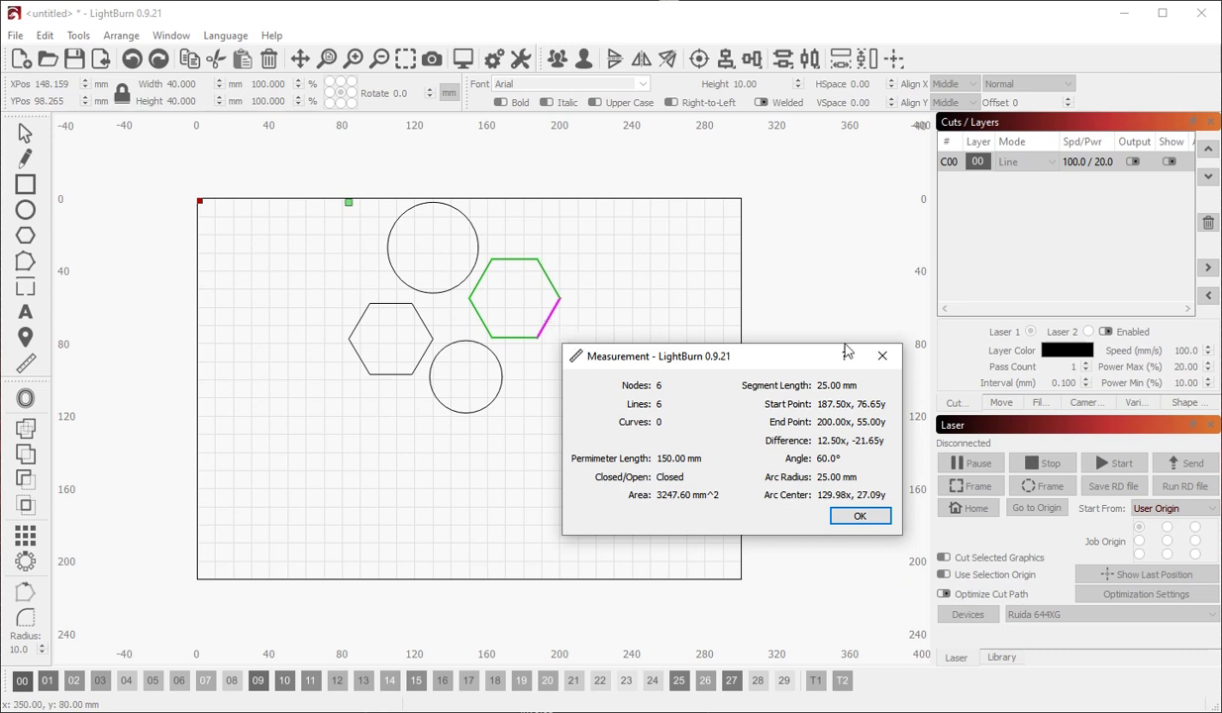
{"action": "mouse_move", "coordinate": [477, 384]}
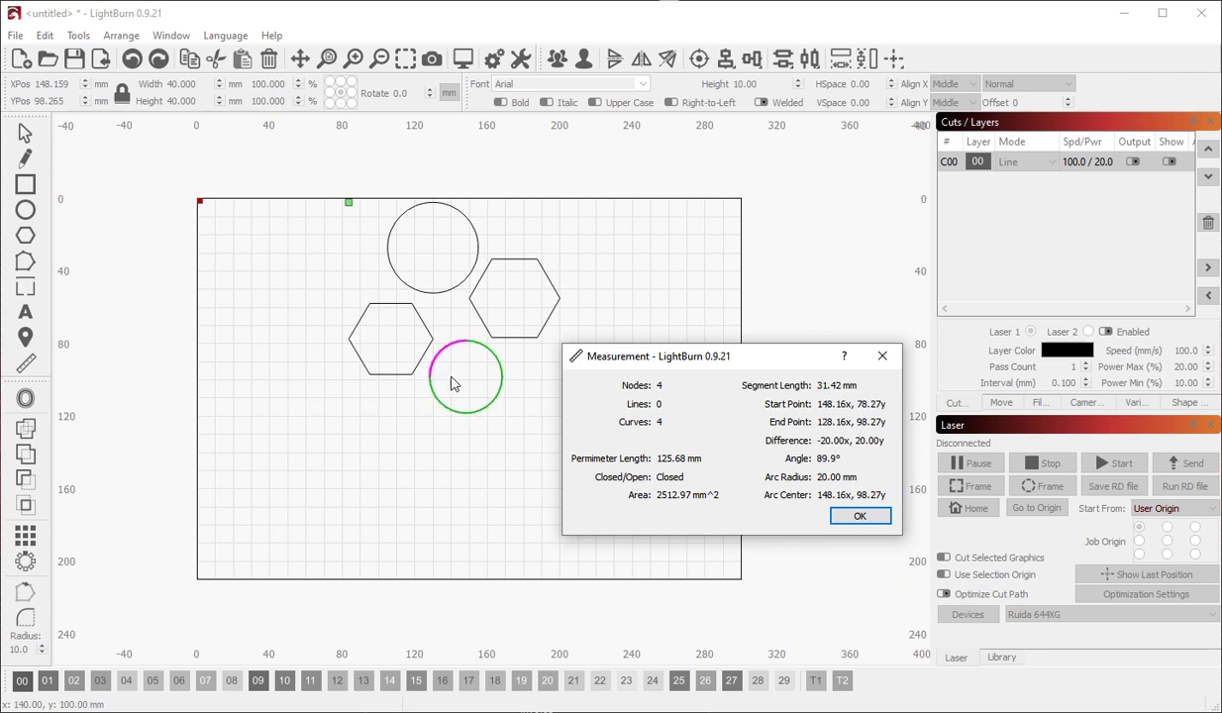
{"action": "mouse_move", "coordinate": [503, 400]}
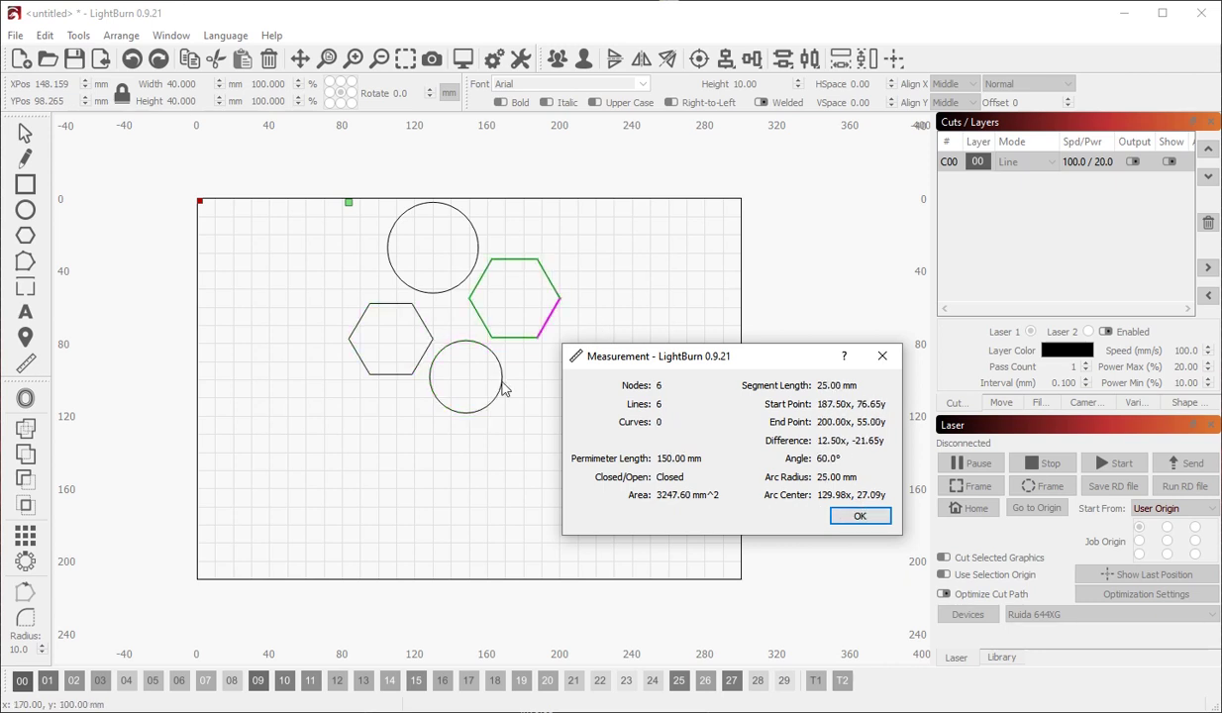
Measure 71.81 mm at 18.2° between the hexagon centres, then read the left hexagon's 137.51 mm perimeter.
{"action": "mouse_move", "coordinate": [384, 335]}
{"action": "left_click_drag", "start_coordinate": [391, 339], "coordinate": [441, 246]}
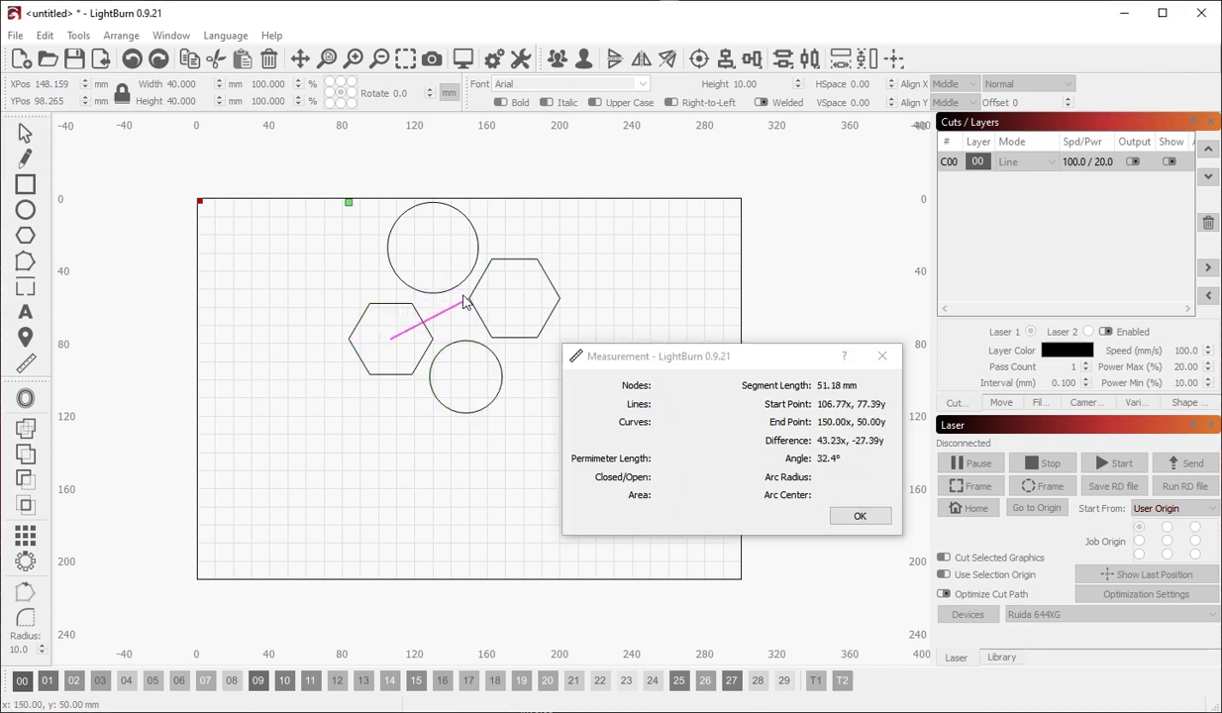
{"action": "left_click_drag", "start_coordinate": [474, 300], "coordinate": [431, 253]}
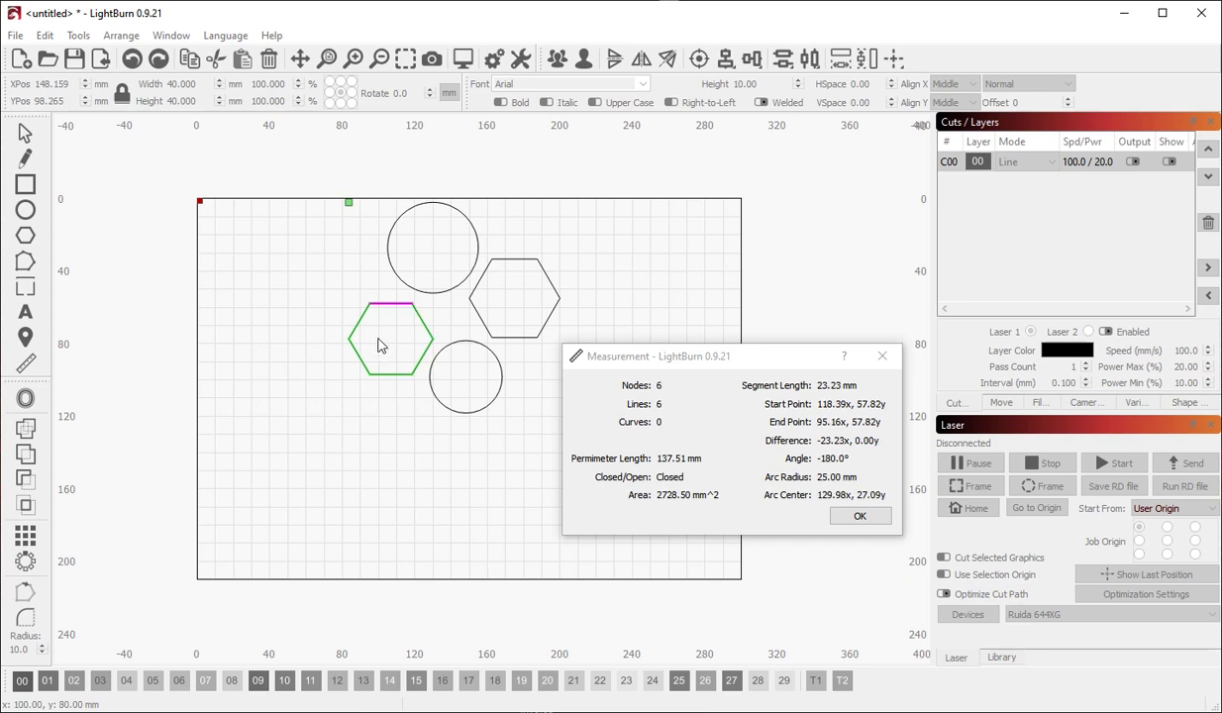
{"action": "left_click_drag", "start_coordinate": [387, 338], "coordinate": [513, 297]}
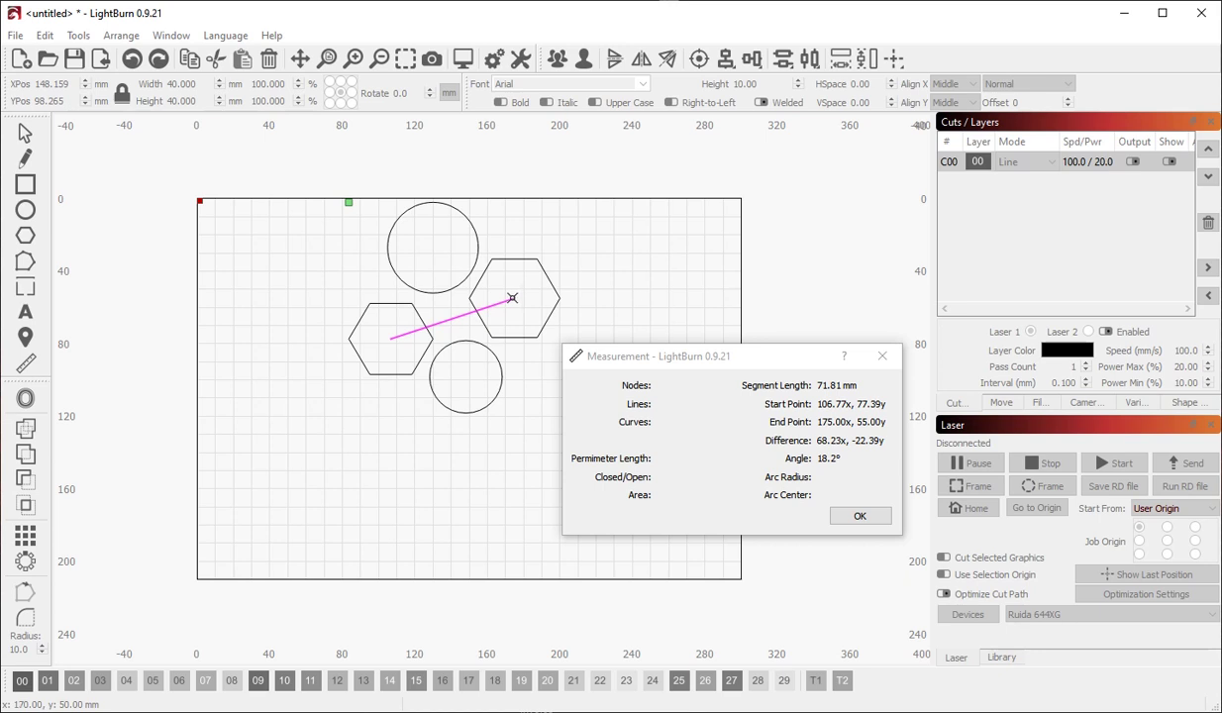
{"action": "left_click_drag", "start_coordinate": [512, 297], "coordinate": [509, 319]}
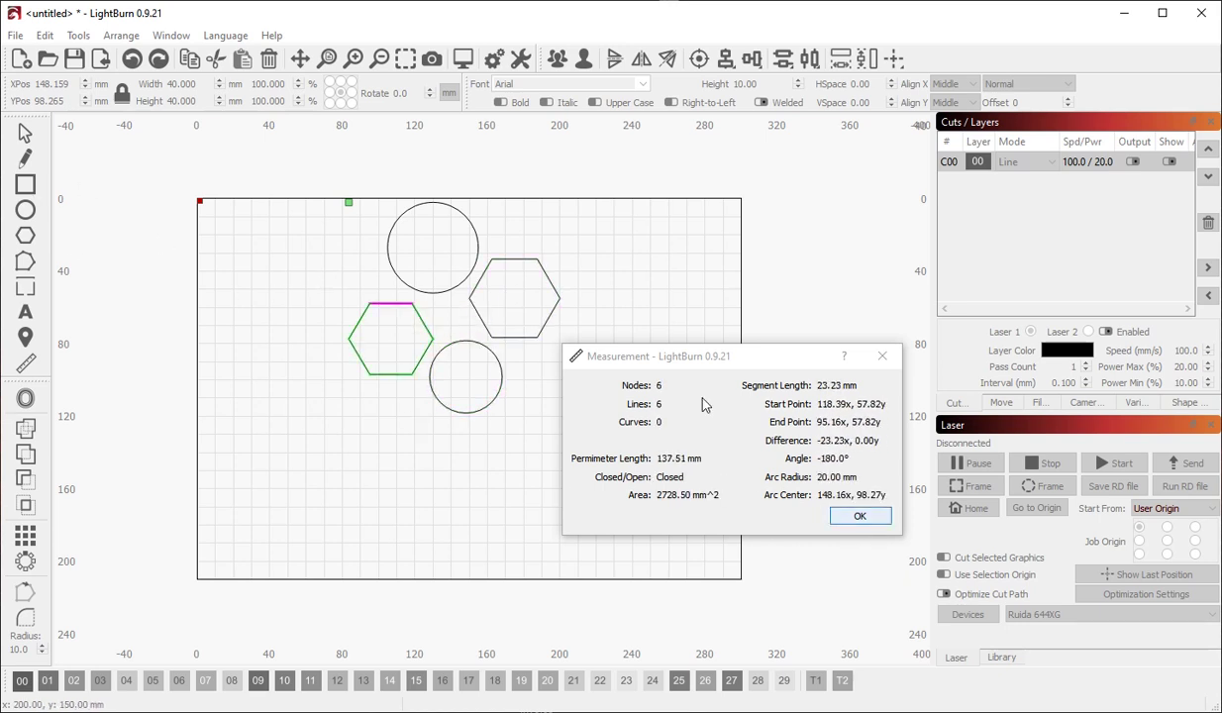
Zoom and pan to frame all four shapes, then close the Measurement window with Escape.
{"action": "scroll", "coordinate": [442, 316], "scroll_direction": "up", "scroll_amount": 6}
{"action": "scroll", "coordinate": [455, 300], "scroll_direction": "down", "scroll_amount": 9}
{"action": "scroll", "coordinate": [455, 334], "scroll_direction": "up", "scroll_amount": 6}
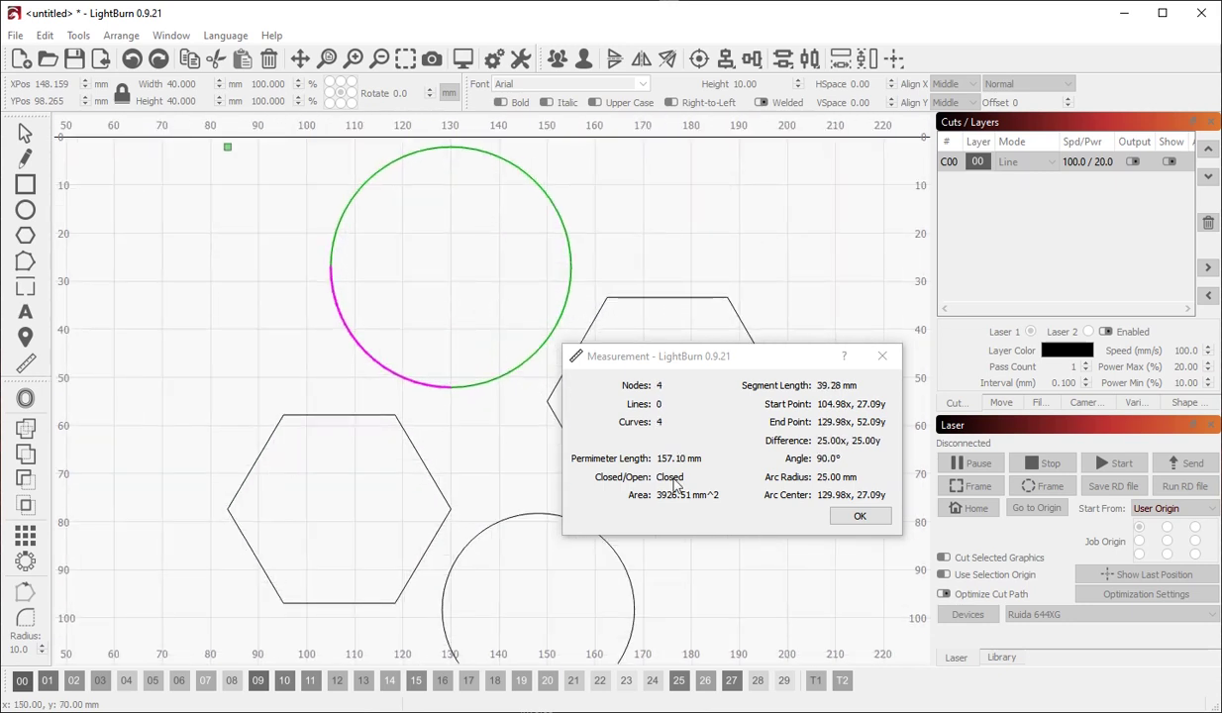
{"action": "scroll", "coordinate": [427, 436], "scroll_direction": "down", "scroll_amount": 5}
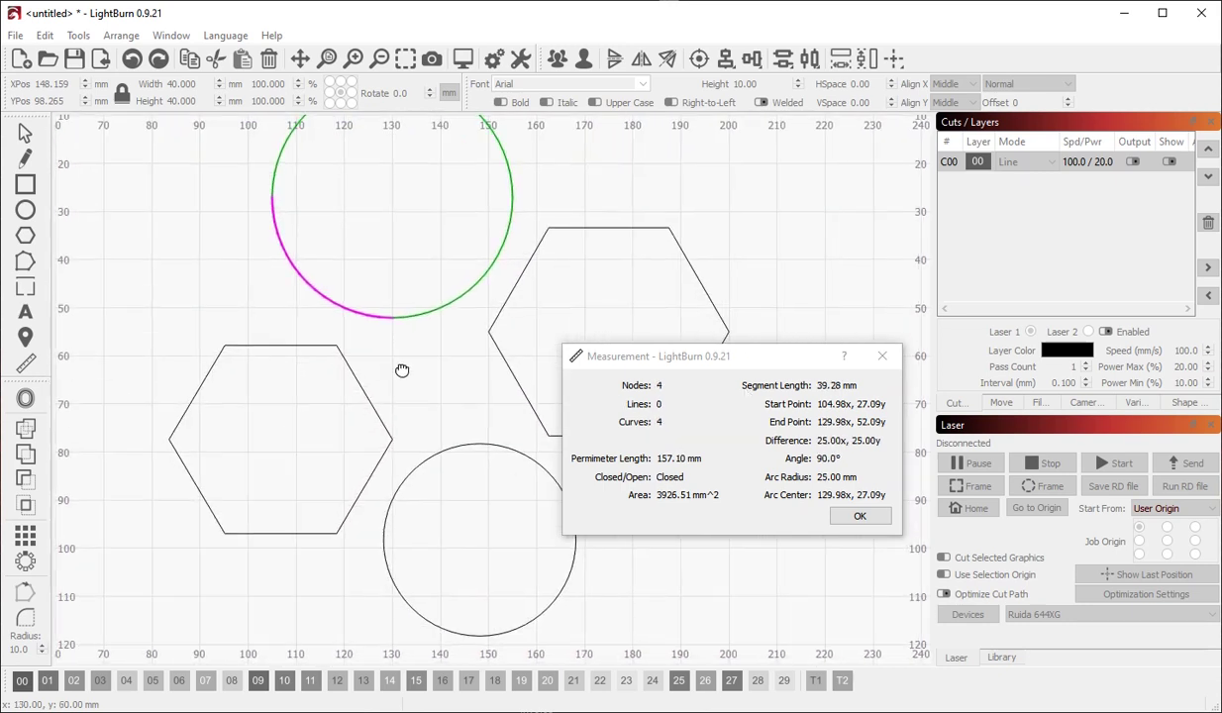
{"action": "scroll", "coordinate": [362, 356], "scroll_direction": "down", "scroll_amount": 2}
{"action": "scroll", "coordinate": [381, 346], "scroll_direction": "up", "scroll_amount": 5}
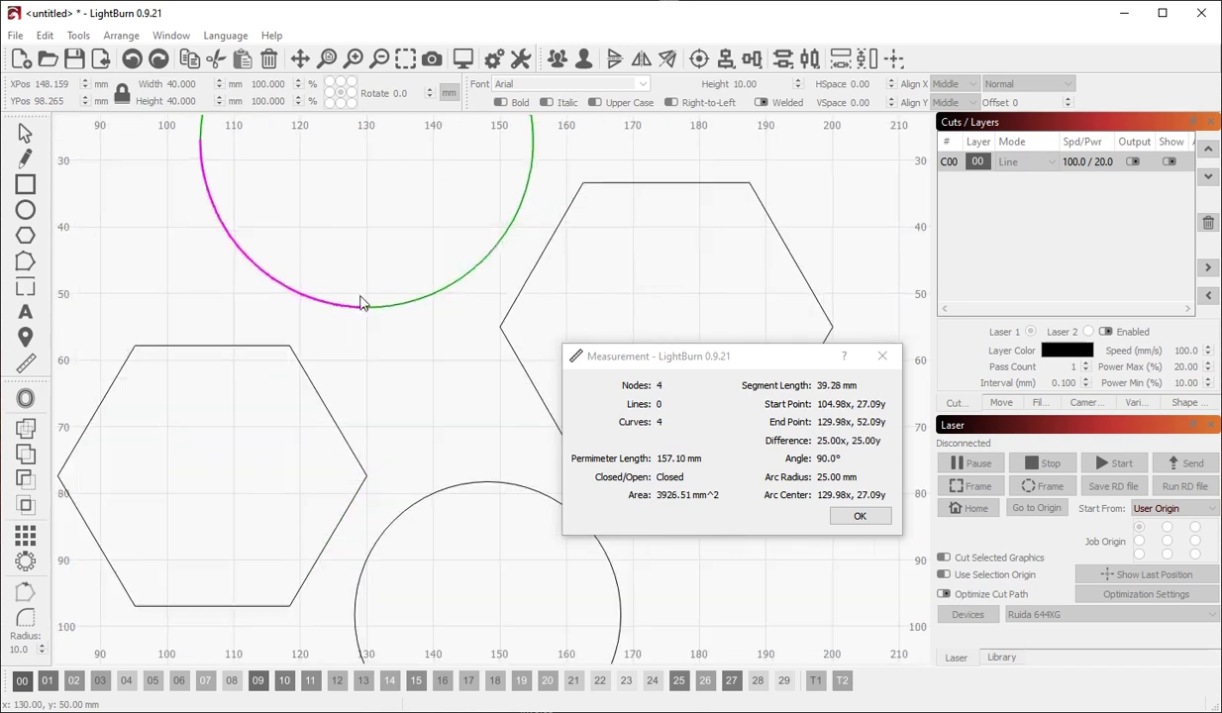
{"action": "scroll", "coordinate": [415, 336], "scroll_direction": "down", "scroll_amount": 3}
{"action": "scroll", "coordinate": [445, 364], "scroll_direction": "down", "scroll_amount": 2}
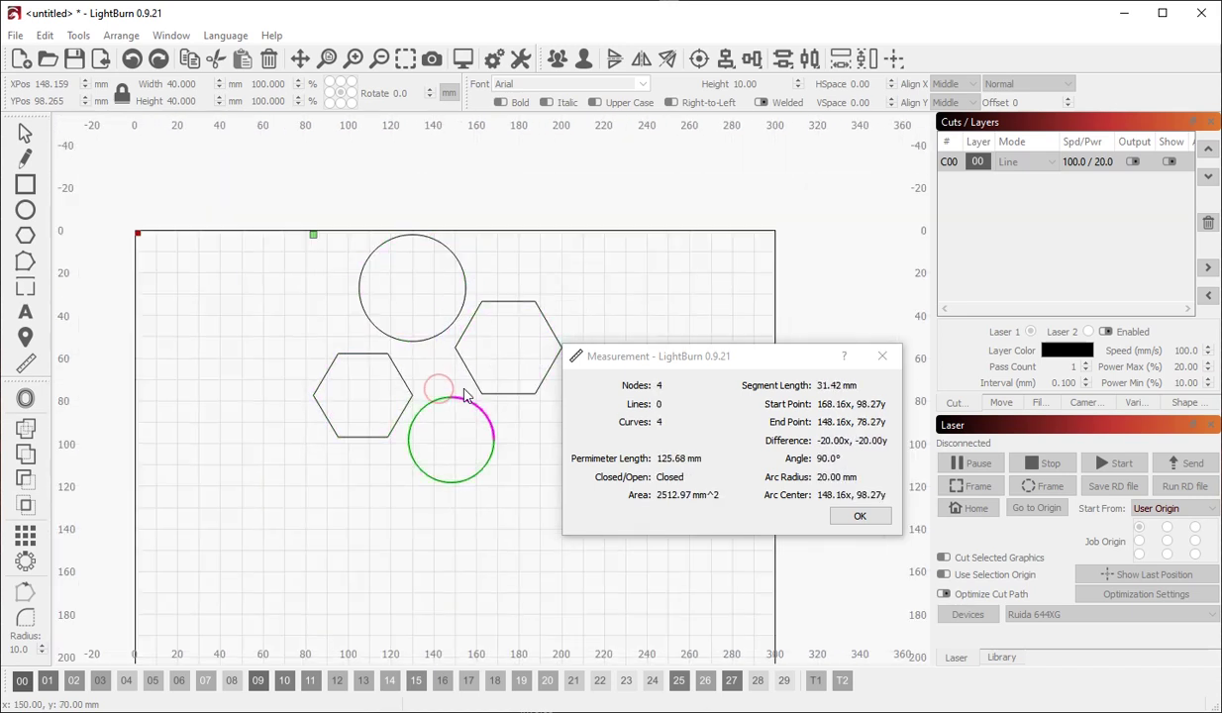
{"action": "left_click_drag", "start_coordinate": [449, 385], "coordinate": [456, 317]}
{"action": "key", "text": "Escape"}
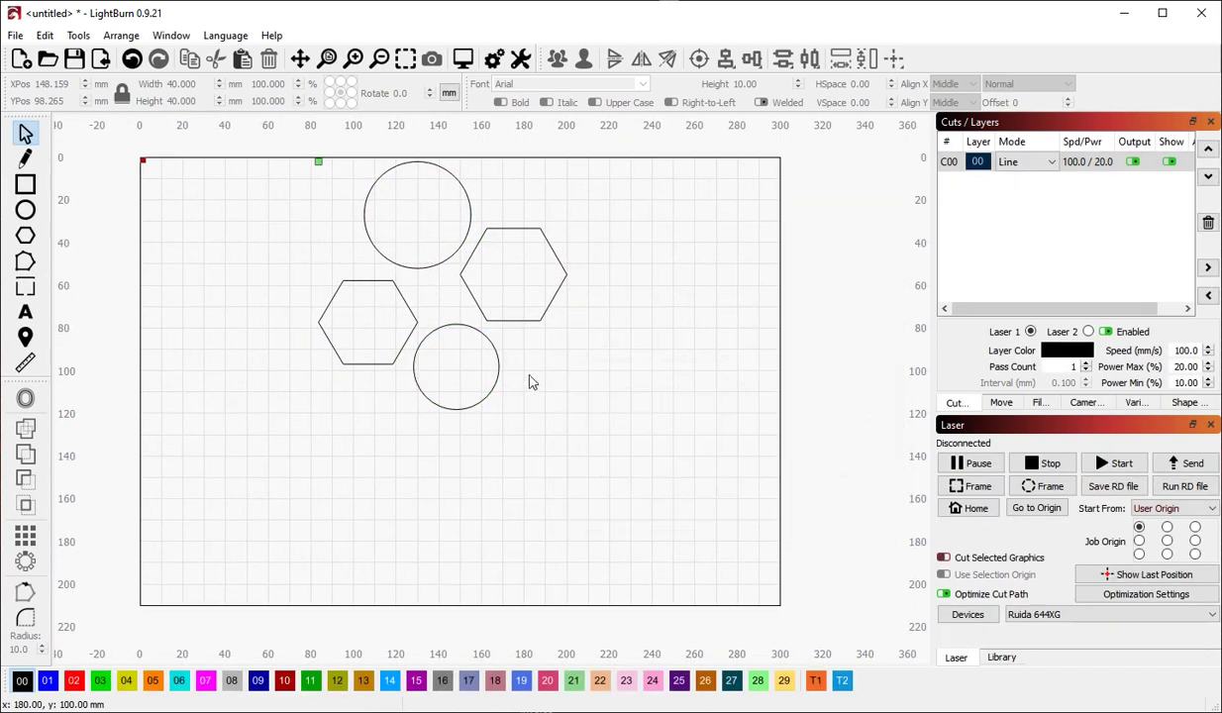
{"action": "scroll", "coordinate": [525, 369], "scroll_direction": "down", "scroll_amount": 1}
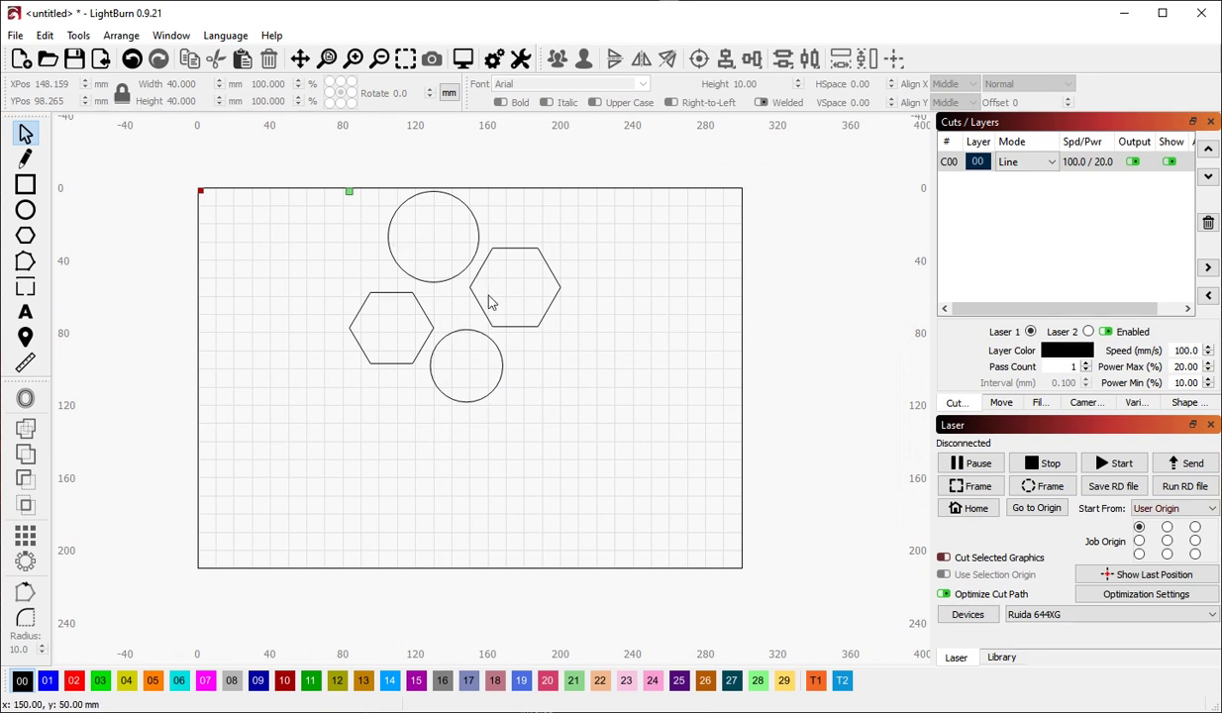
Add the text 'This is a test of some text.' below the shapes.
{"action": "left_click_drag", "start_coordinate": [279, 154], "coordinate": [590, 416]}
{"action": "left_click", "coordinate": [175, 368]}
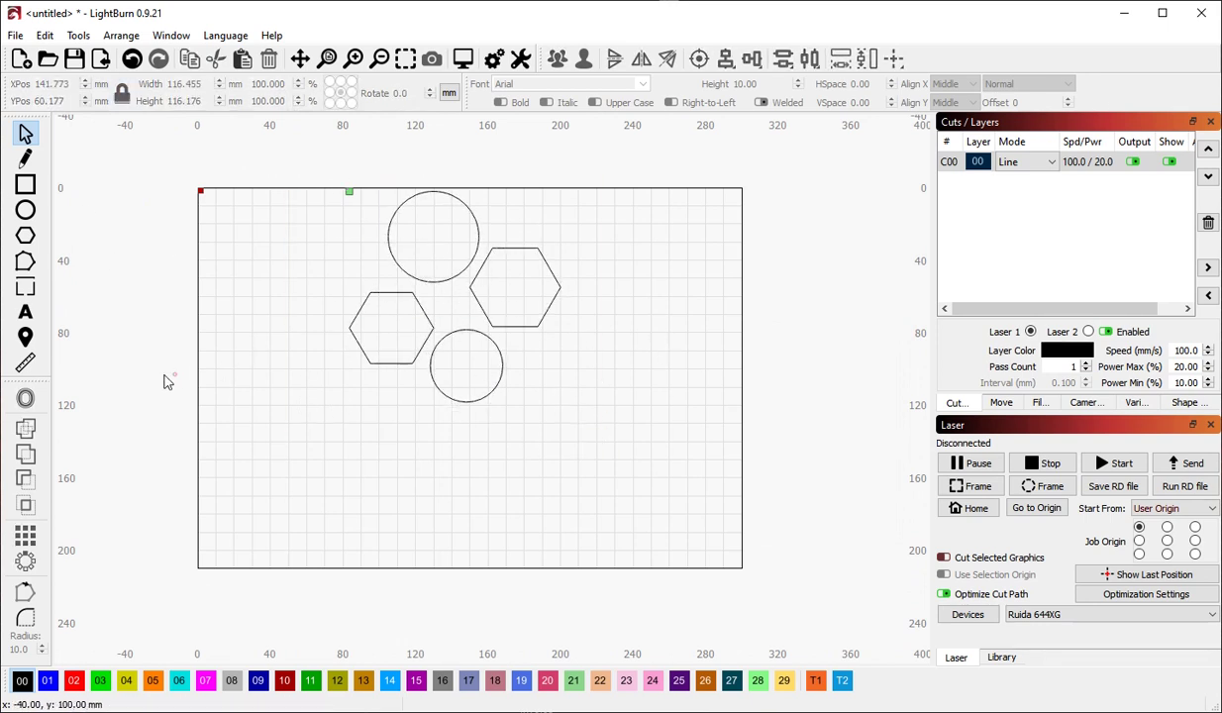
{"action": "left_click", "coordinate": [26, 312]}
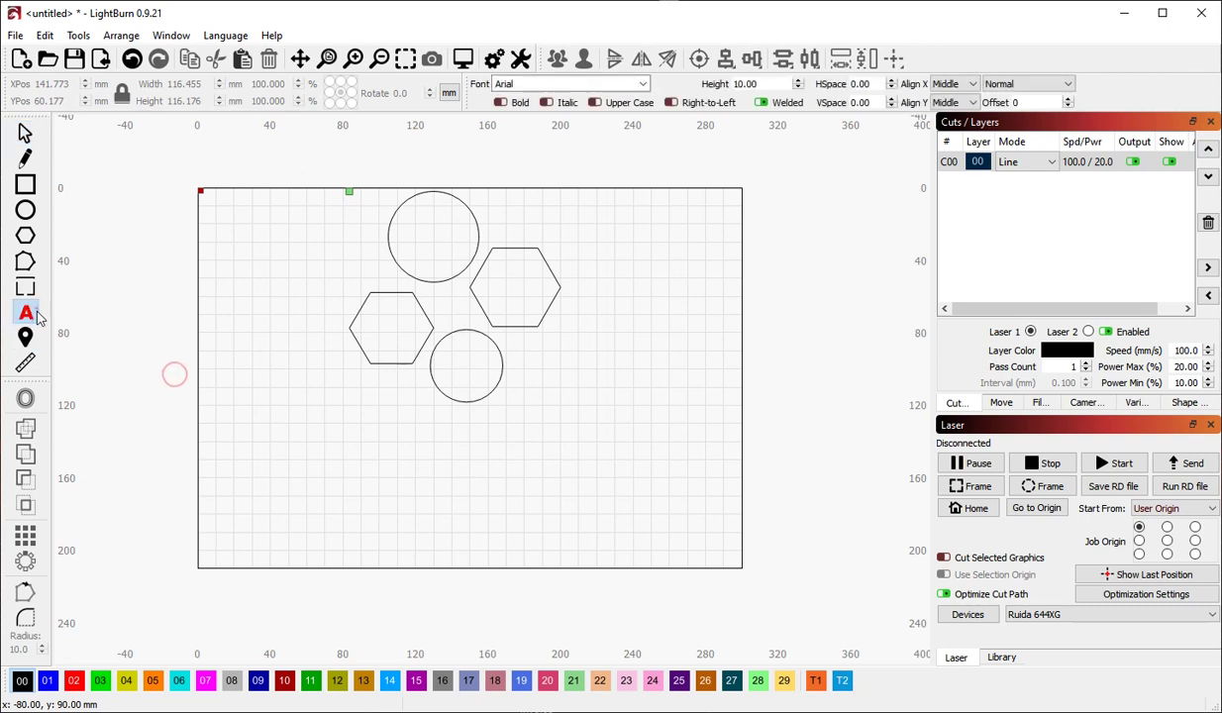
{"action": "left_click", "coordinate": [438, 463]}
{"action": "type", "text": "This is a test of some text."}
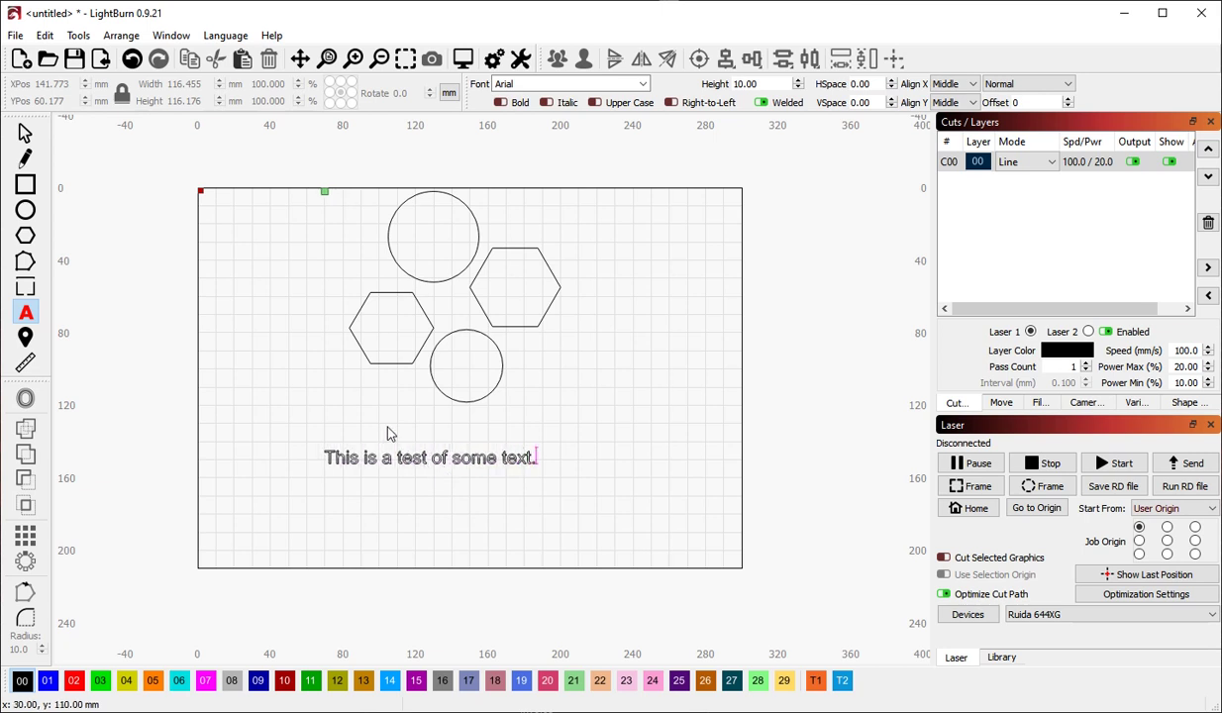
{"action": "left_click", "coordinate": [26, 132]}
{"action": "left_click", "coordinate": [400, 422]}
Break the text onto two lines after 'test' and rotate it roughly upside down.
{"action": "double_click", "coordinate": [423, 451]}
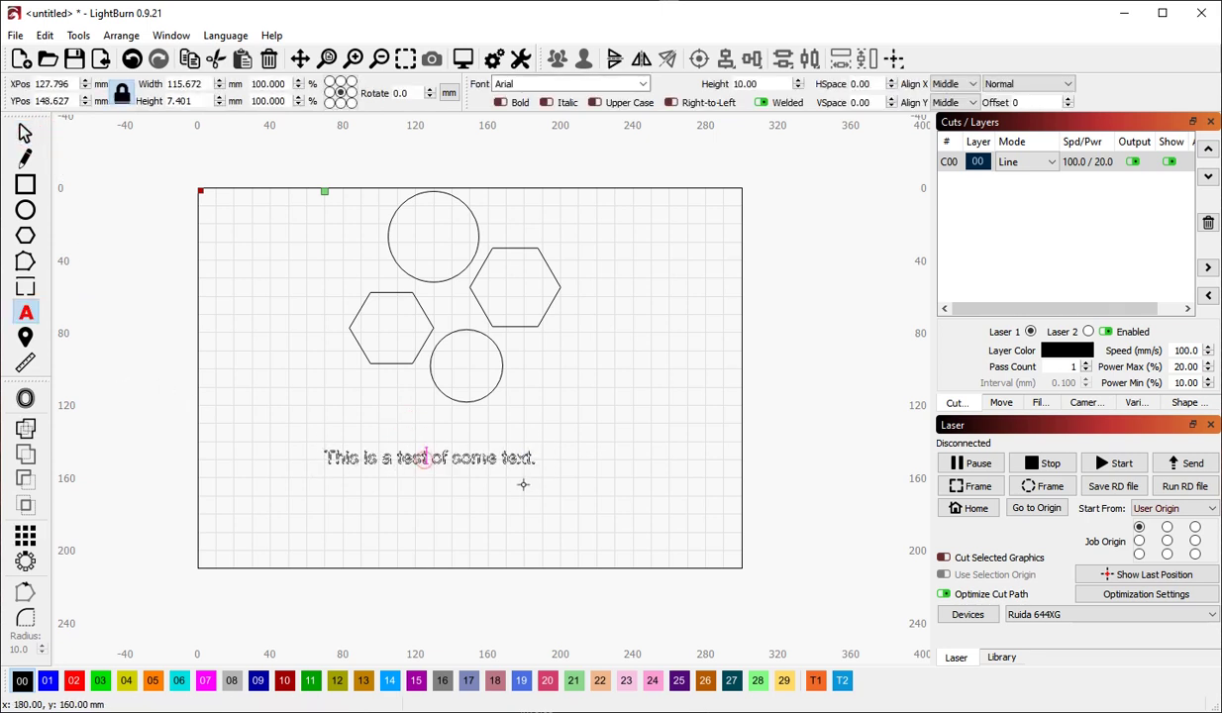
{"action": "key", "text": "Delete"}
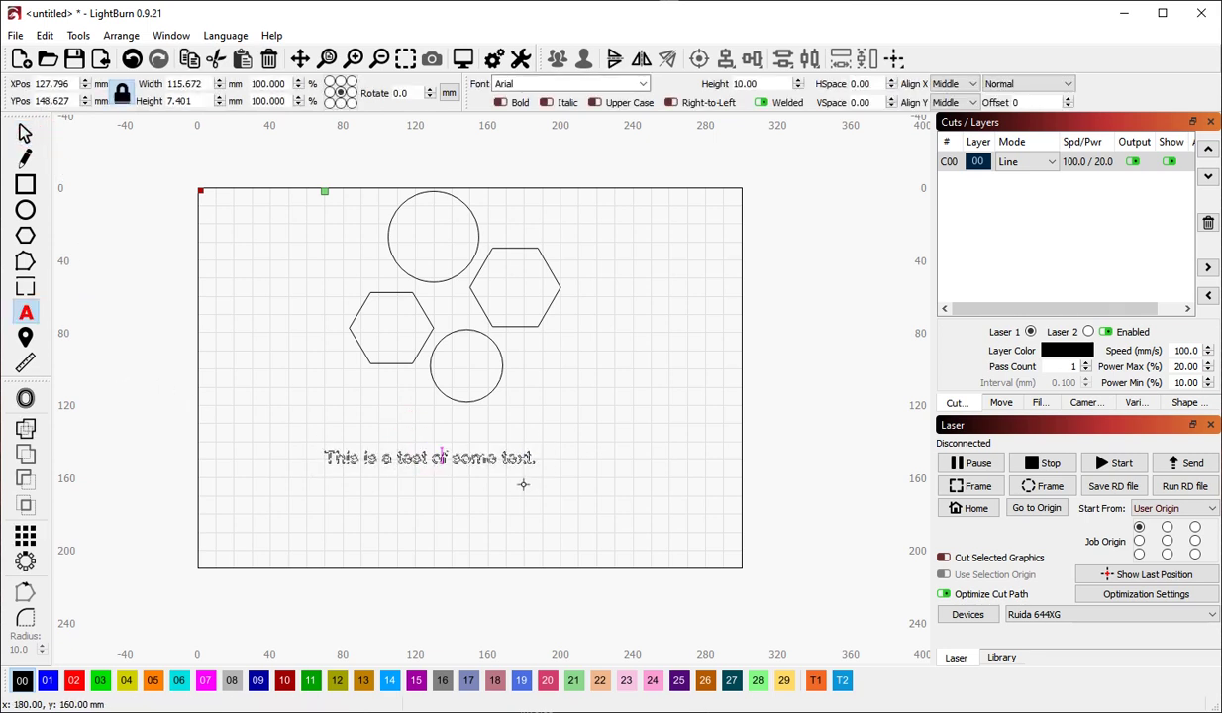
{"action": "key", "text": "Return"}
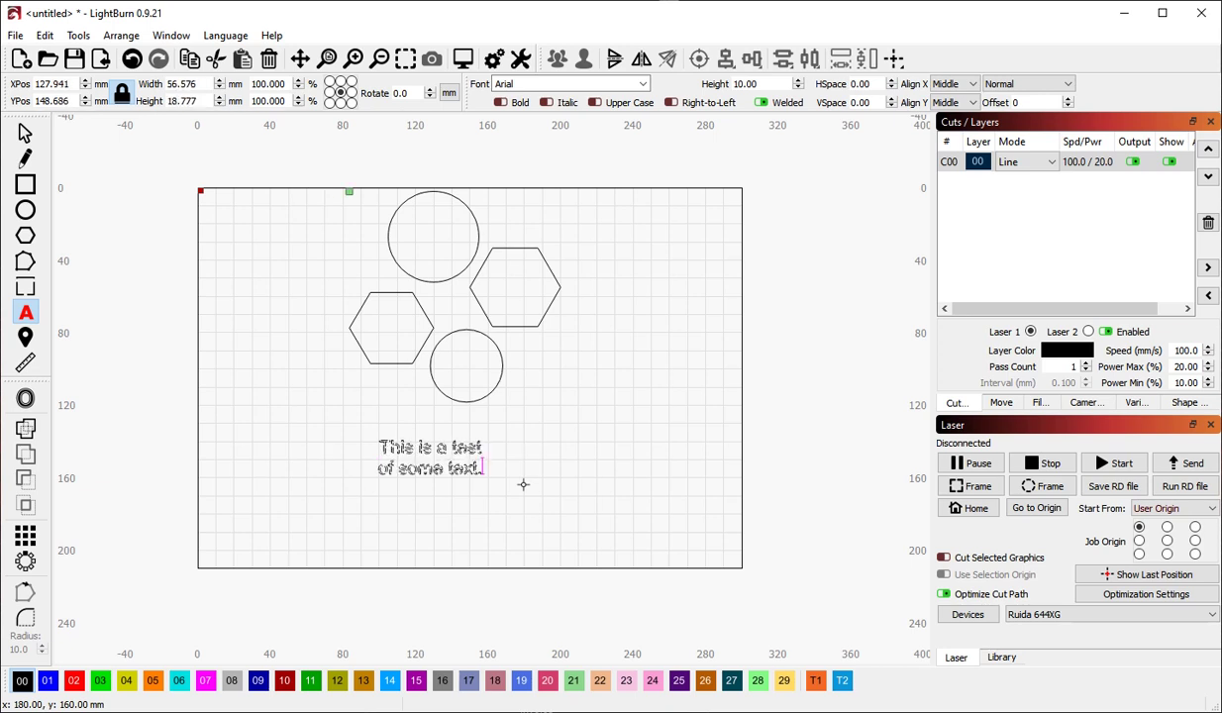
{"action": "key", "text": "Escape"}
{"action": "left_click", "coordinate": [297, 324]}
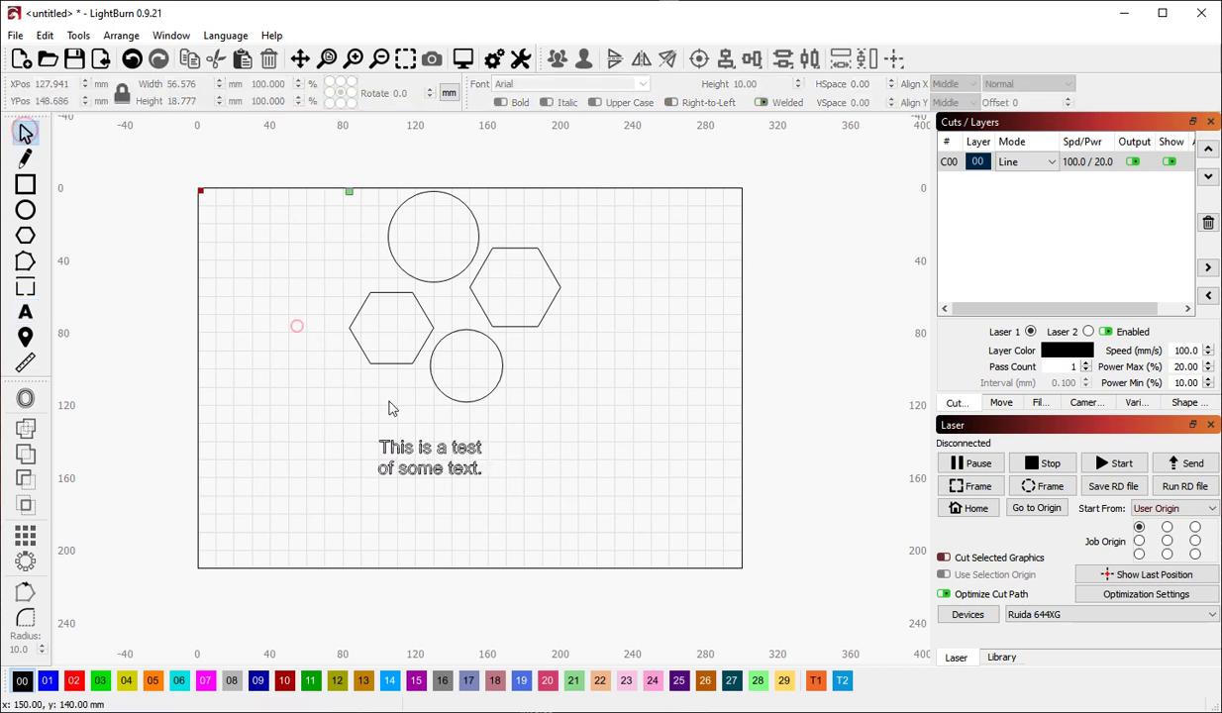
{"action": "left_click", "coordinate": [482, 474]}
{"action": "left_click_drag", "start_coordinate": [489, 484], "coordinate": [336, 382]}
{"action": "left_click", "coordinate": [592, 453]}
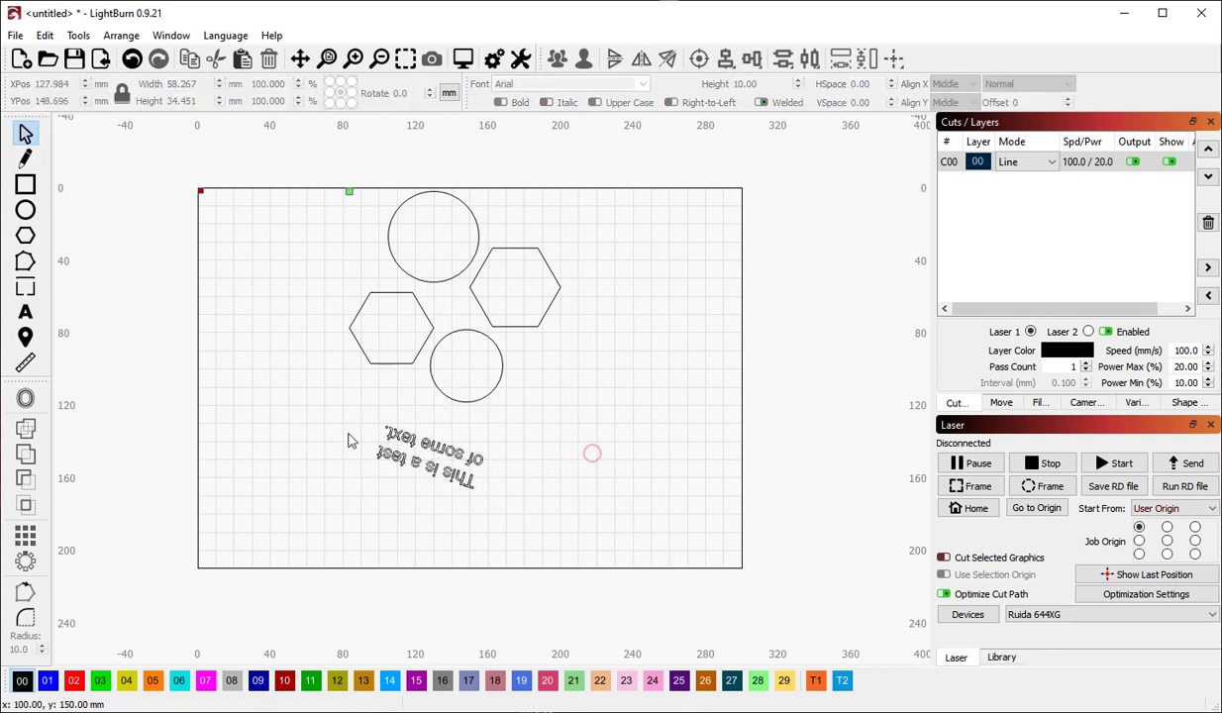
Start editing the rotated text in place, placing the caret before 'text'.
{"action": "scroll", "coordinate": [377, 443], "scroll_direction": "up", "scroll_amount": 2}
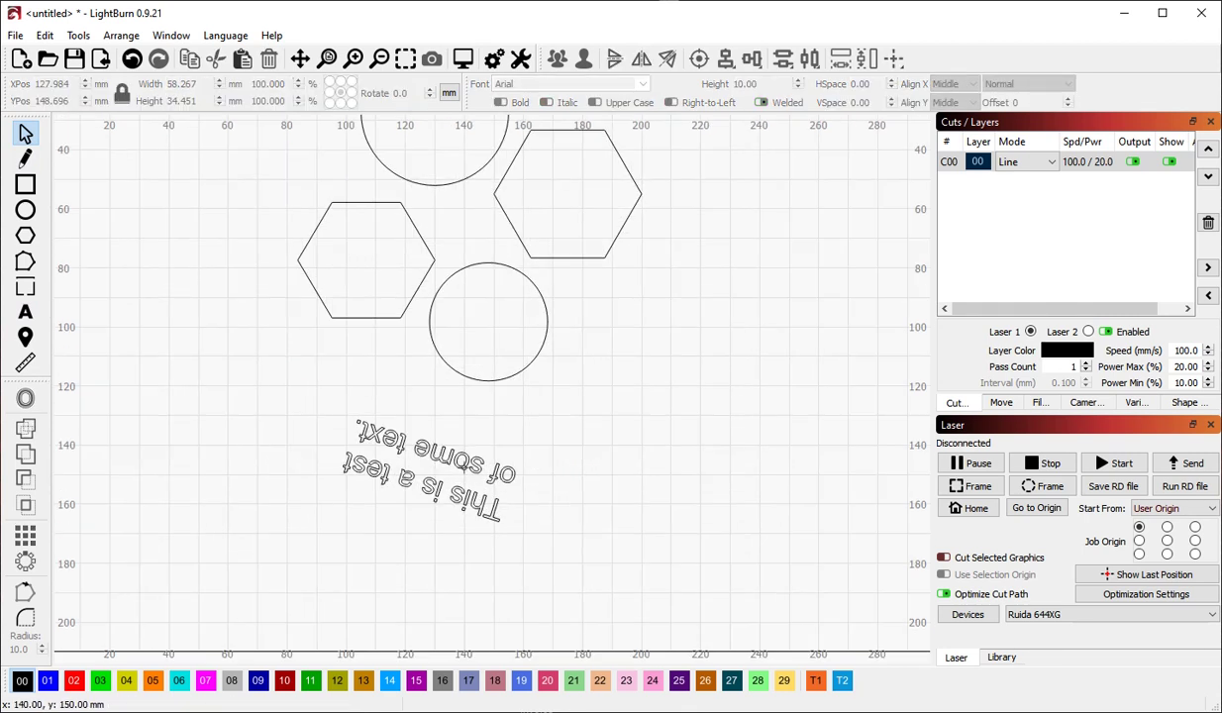
{"action": "double_click", "coordinate": [463, 474]}
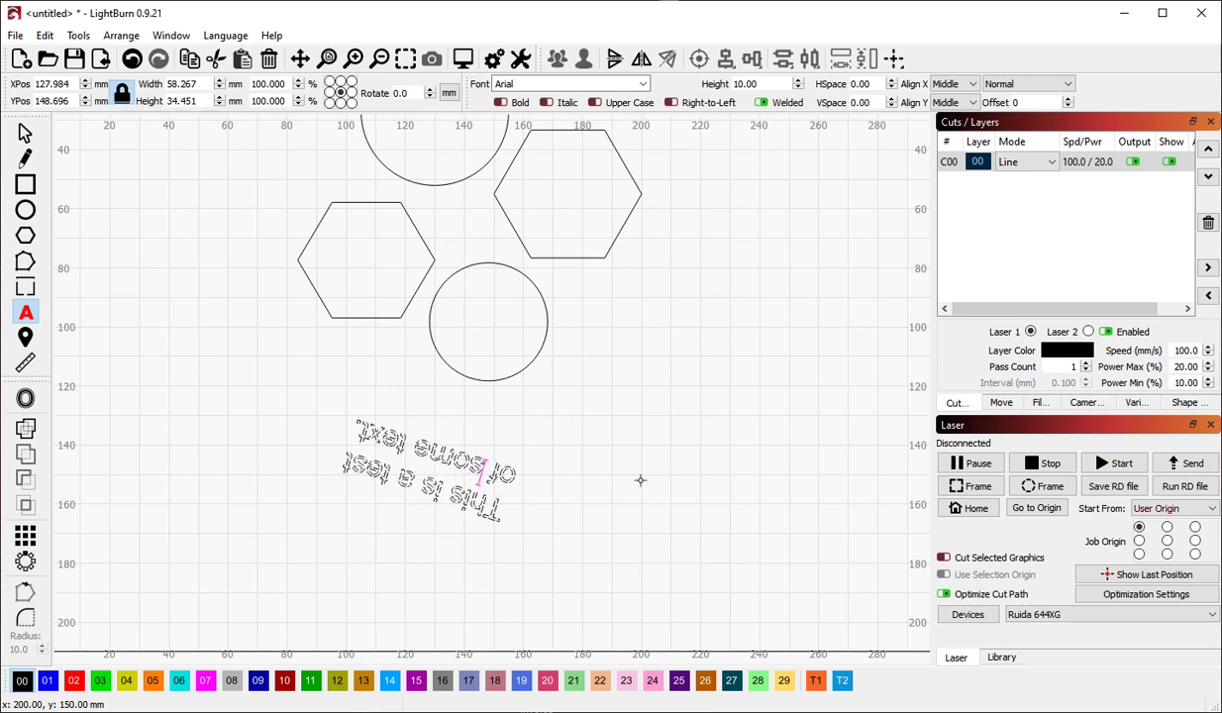
{"action": "key", "text": "Left"}
{"action": "key", "text": "Left"}
{"action": "key", "text": "Left"}
{"action": "key", "text": "Left"}
{"action": "key", "text": "Left"}
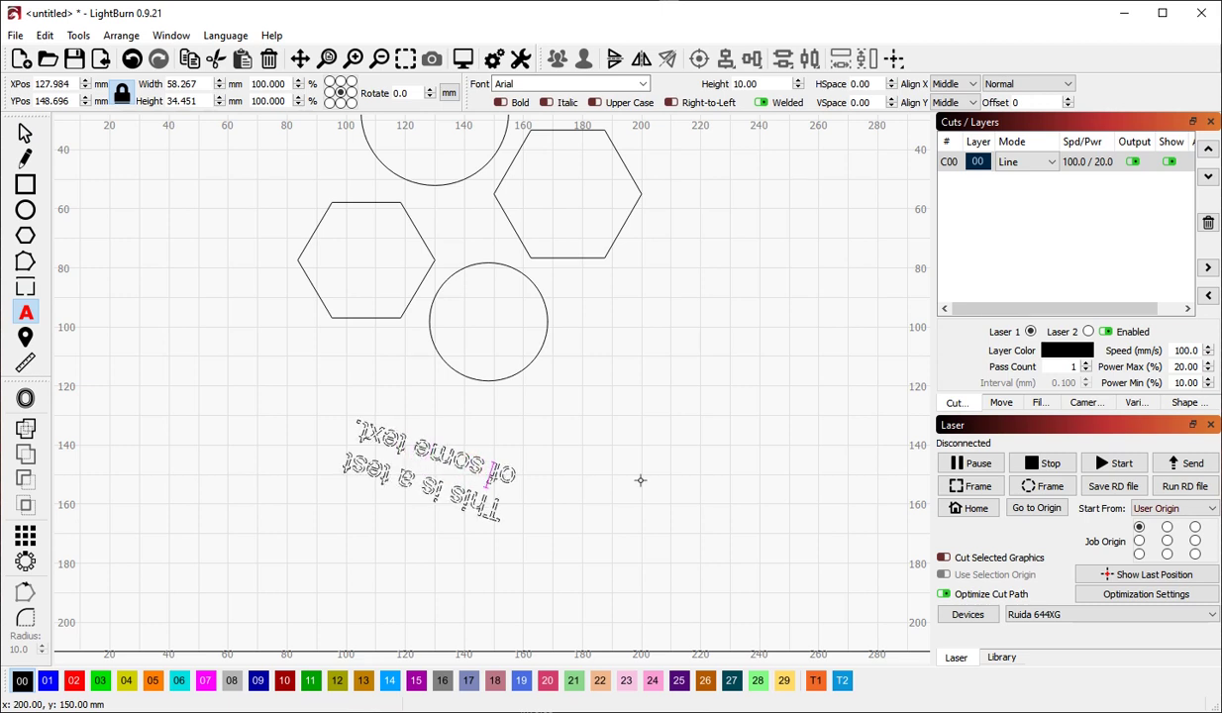
{"action": "key", "text": "Right"}
{"action": "key", "text": "Right"}
{"action": "key", "text": "Right"}
{"action": "key", "text": "Right"}
{"action": "key", "text": "Right"}
Open the Edit Text Shape dialog for the rotated text and move it aside.
{"action": "left_click", "coordinate": [267, 401]}
{"action": "key", "text": "Escape"}
{"action": "left_click", "coordinate": [554, 454]}
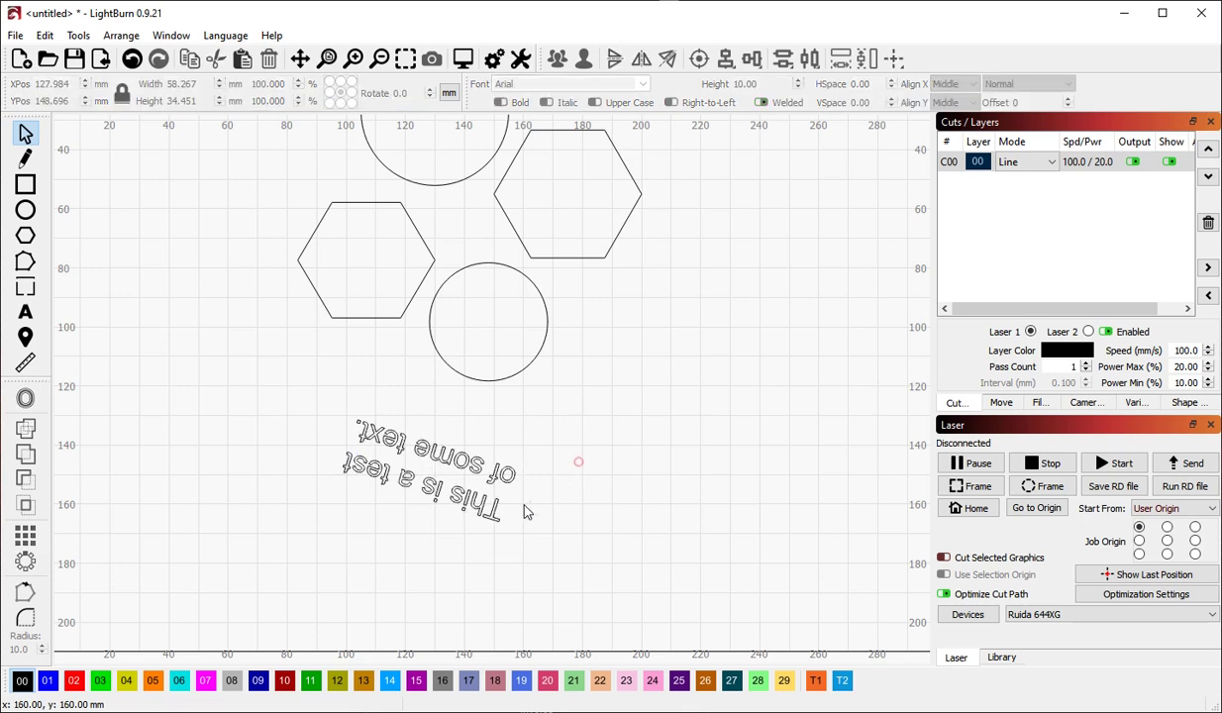
{"action": "left_click", "coordinate": [458, 453]}
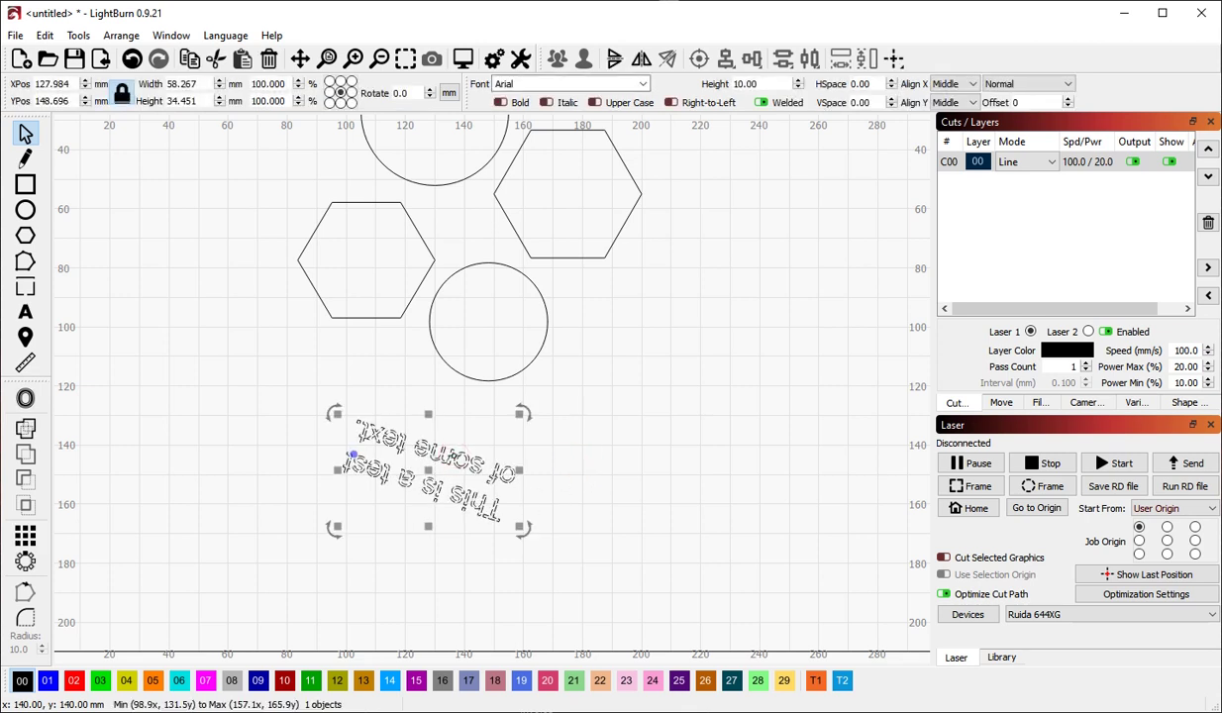
{"action": "right_click", "coordinate": [452, 456]}
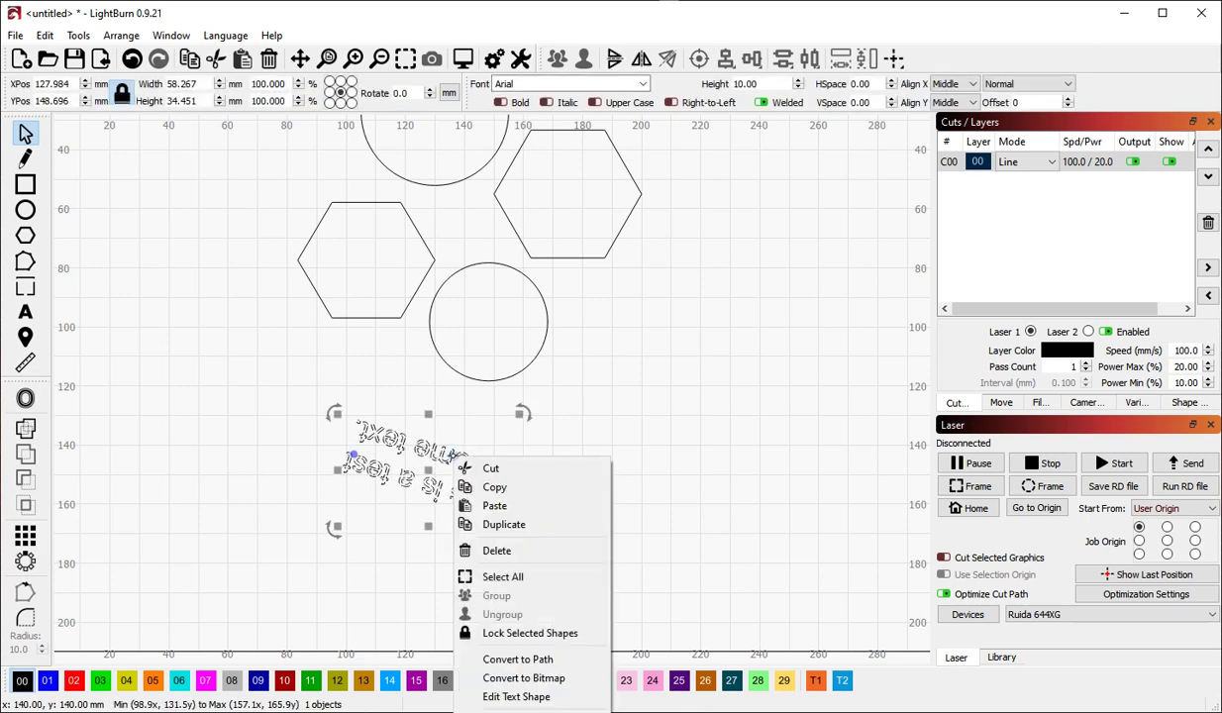
{"action": "left_click", "coordinate": [516, 697]}
{"action": "left_click_drag", "start_coordinate": [465, 259], "coordinate": [724, 305]}
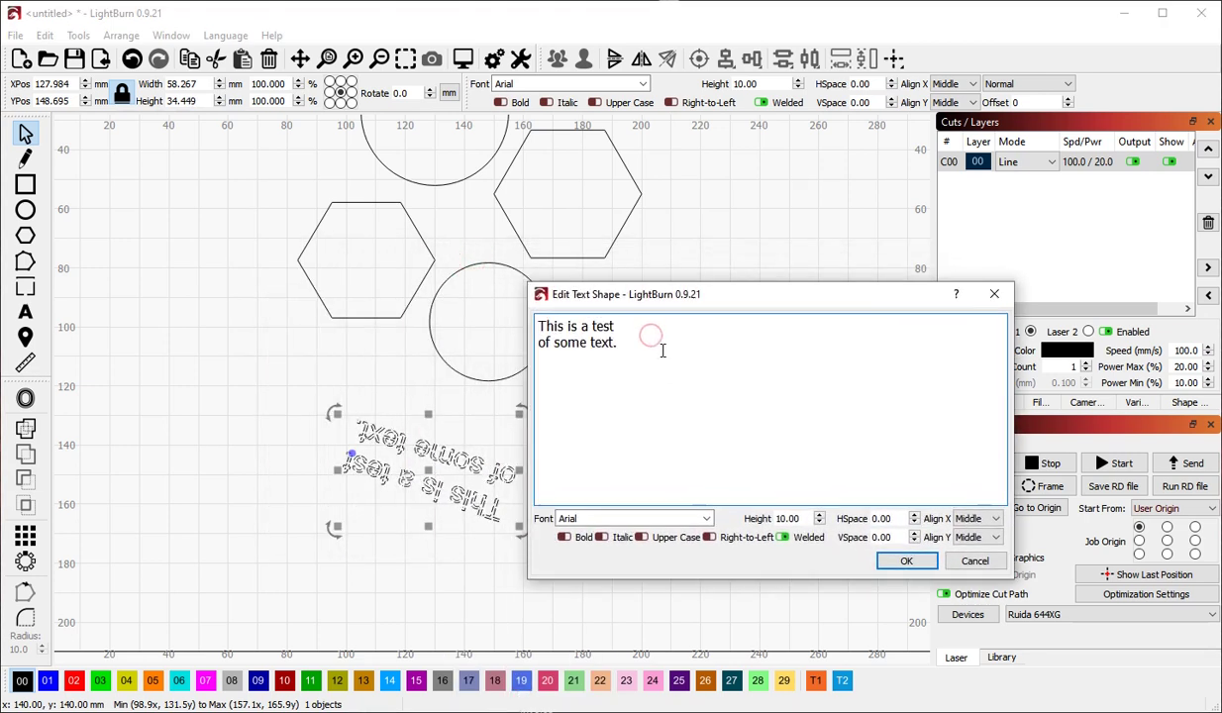
In the editor, select the words 'a test' on the first line.
{"action": "key", "text": "ctrl+shift+Left"}
{"action": "key", "text": "Left"}
{"action": "key", "text": "Left"}
{"action": "key", "text": "Left"}
{"action": "key", "text": "Left"}
{"action": "key", "text": "Left"}
{"action": "key", "text": "Home"}
{"action": "key", "text": "shift+End"}
{"action": "key", "text": "ctrl+shift+End"}
{"action": "key", "text": "Right"}
{"action": "key", "text": "ctrl+Home"}
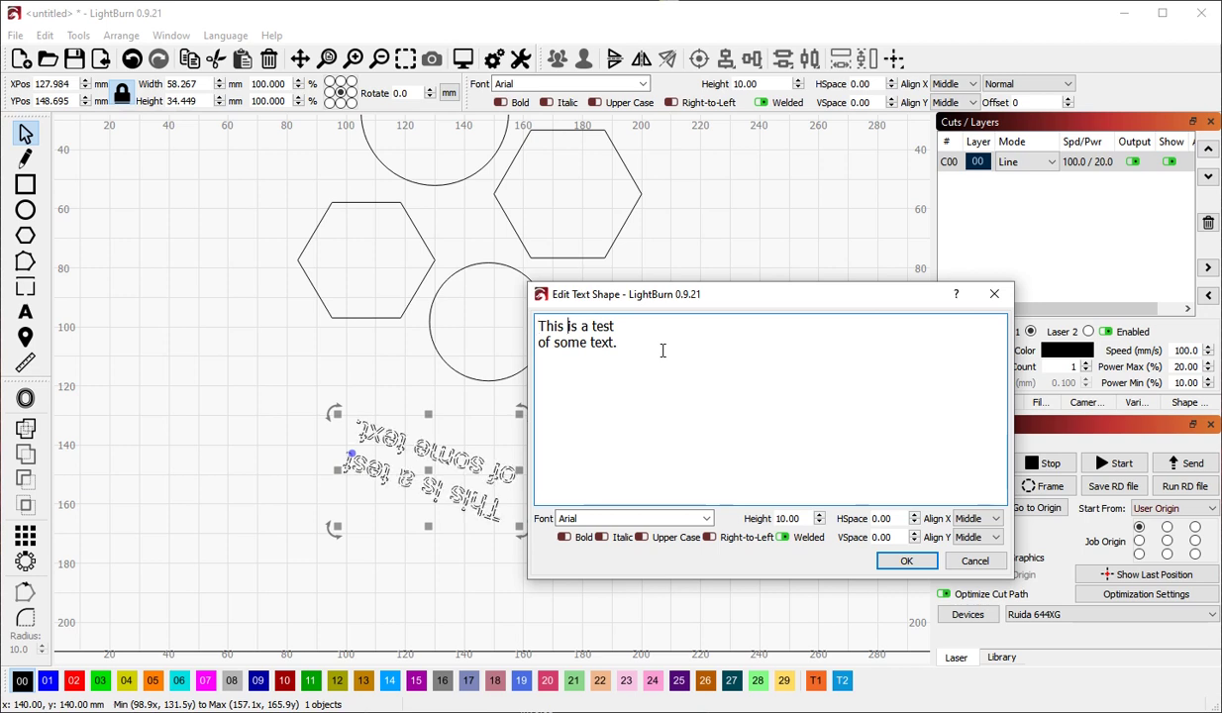
{"action": "key", "text": "ctrl+shift+Right"}
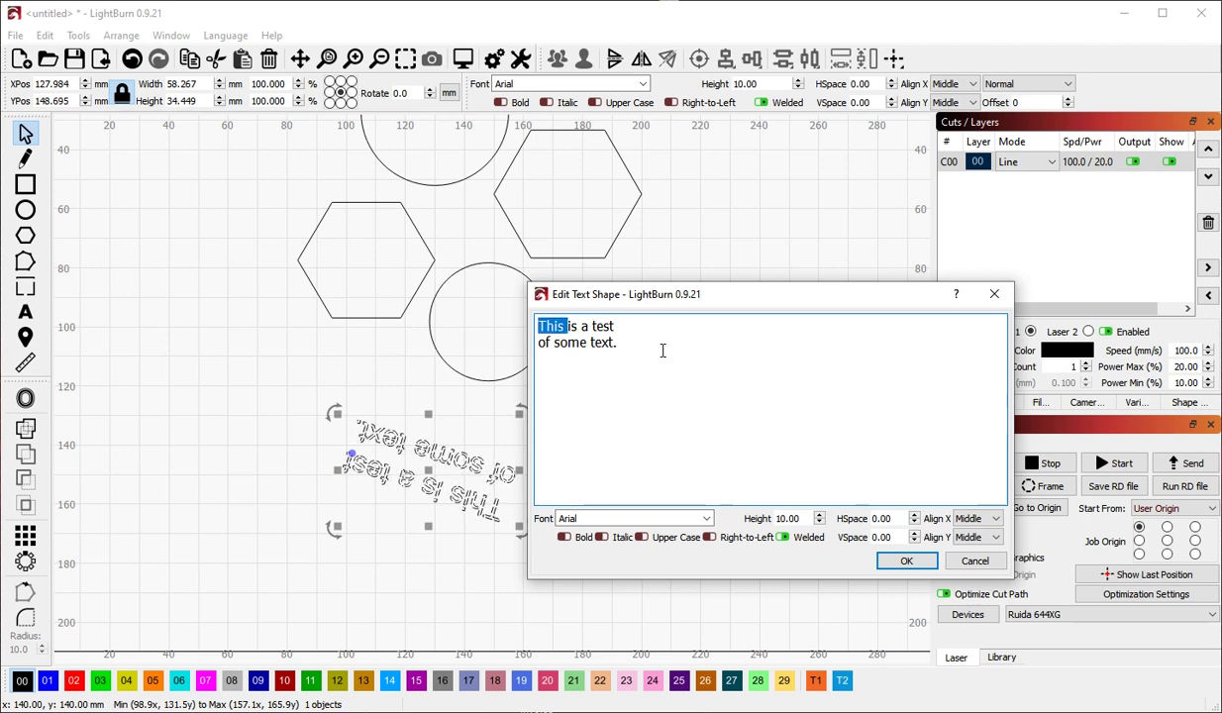
{"action": "key", "text": "Right"}
{"action": "key", "text": "ctrl+shift+Right"}
{"action": "key", "text": "ctrl+shift+Right"}
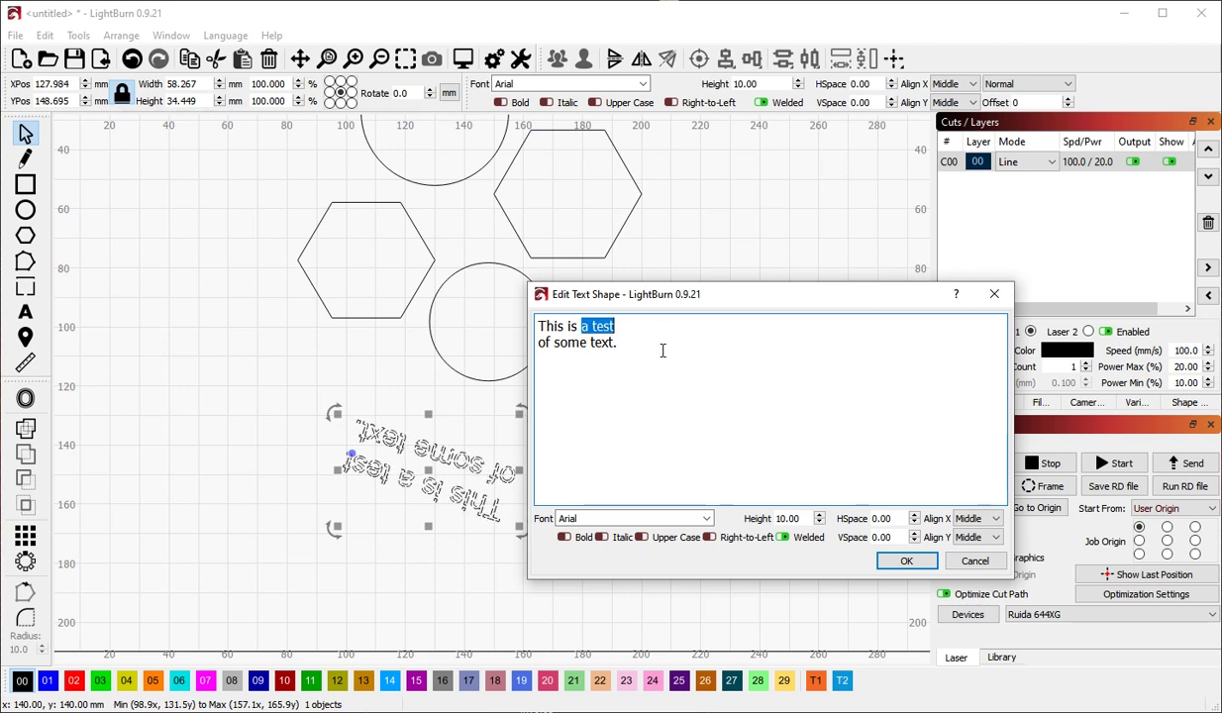
Reword the text to 'This is text / of some kind.' and apply it.
{"action": "type", "text": "some text"}
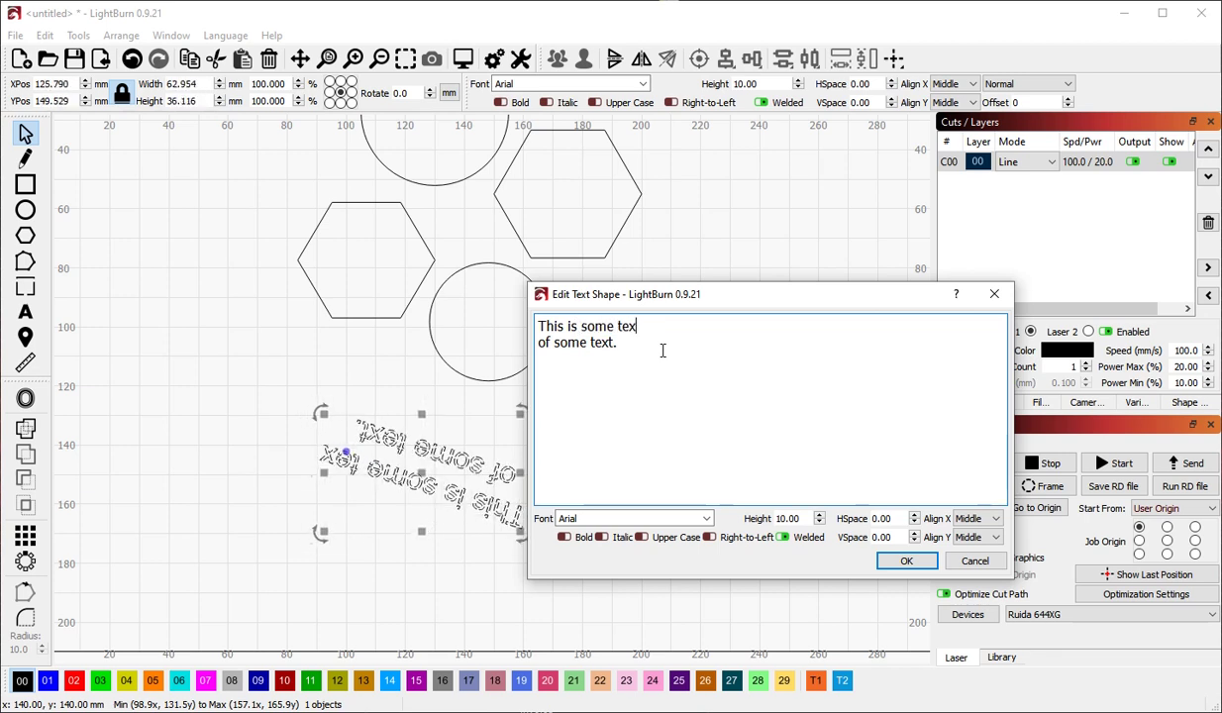
{"action": "key", "text": "ctrl+shift+Left"}
{"action": "key", "text": "ctrl+shift+Left"}
{"action": "type", "text": "some kind"}
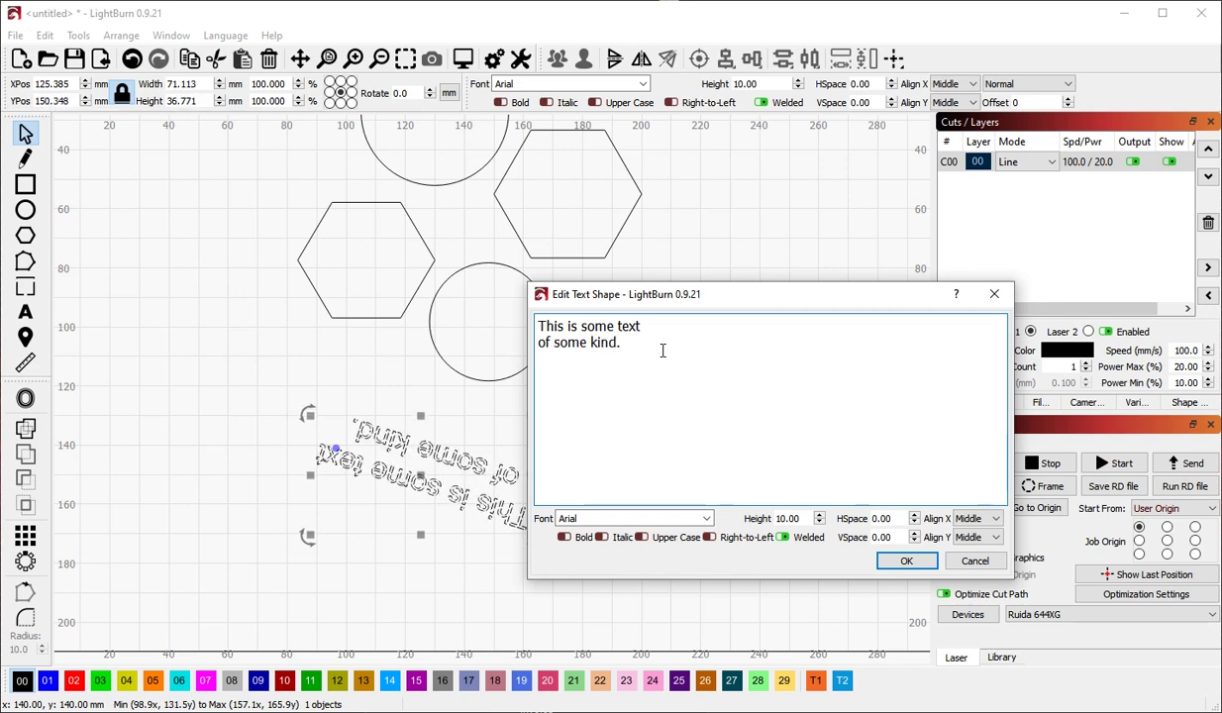
{"action": "key", "text": "End"}
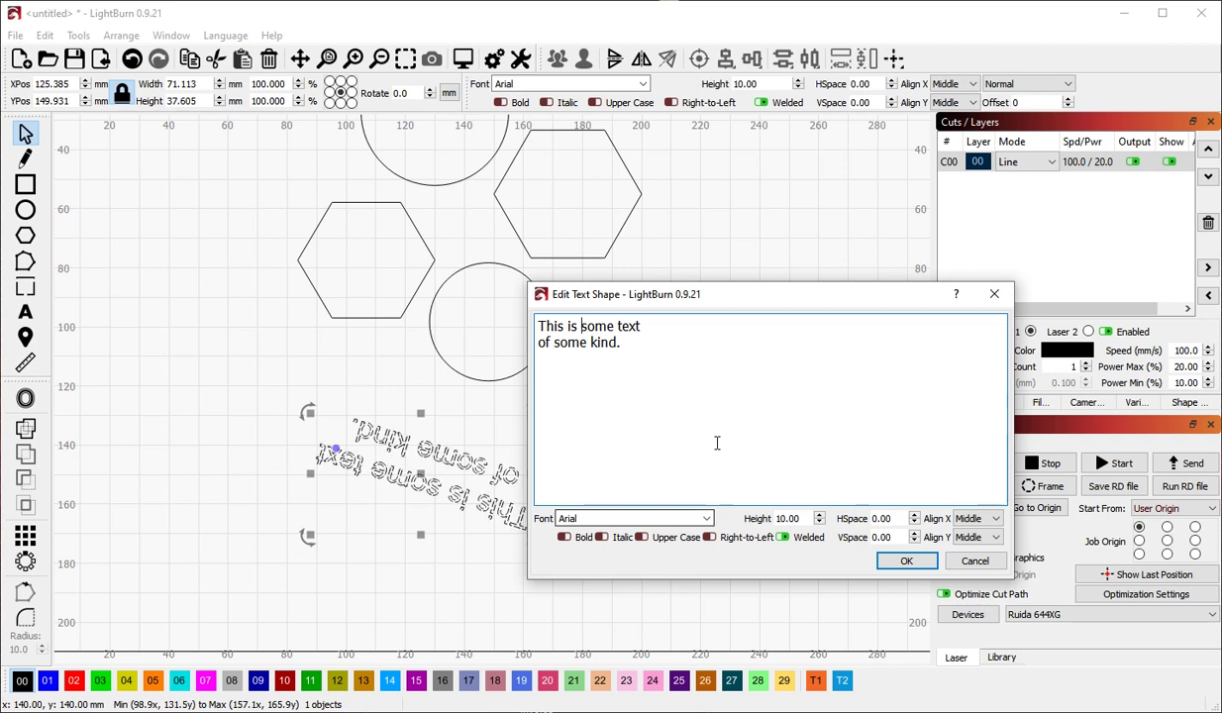
{"action": "double_click", "coordinate": [591, 324]}
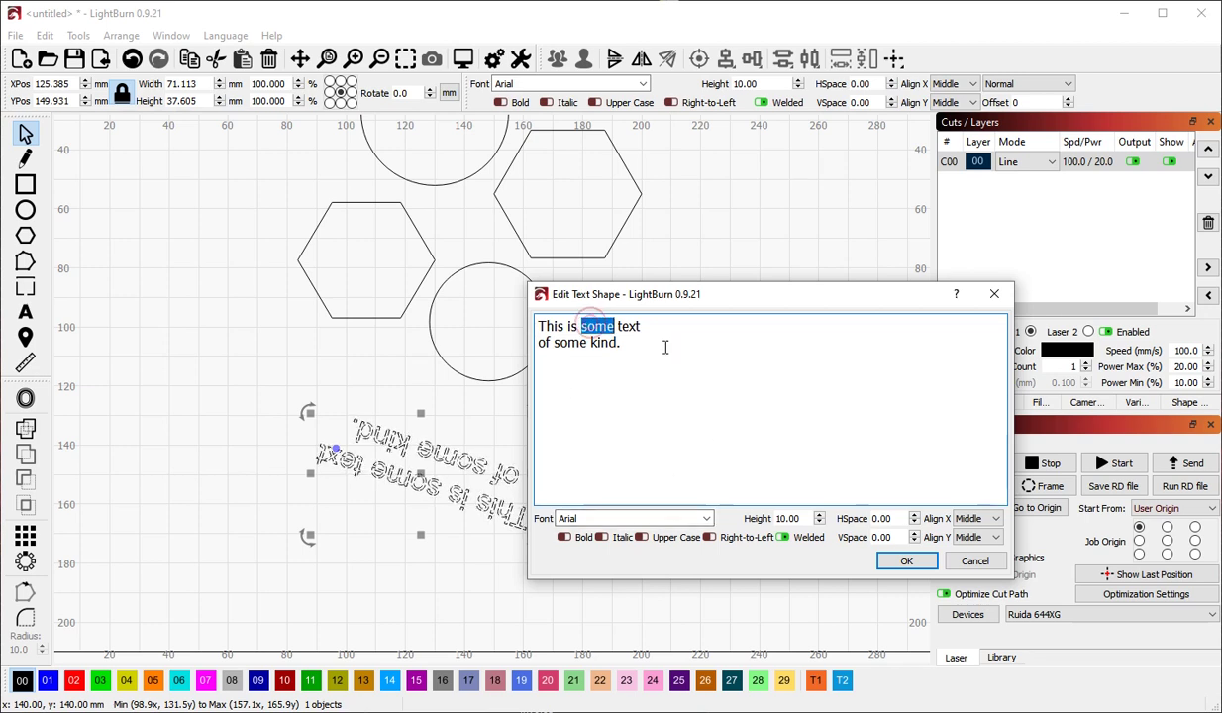
{"action": "key", "text": "Delete"}
{"action": "key", "text": "Delete"}
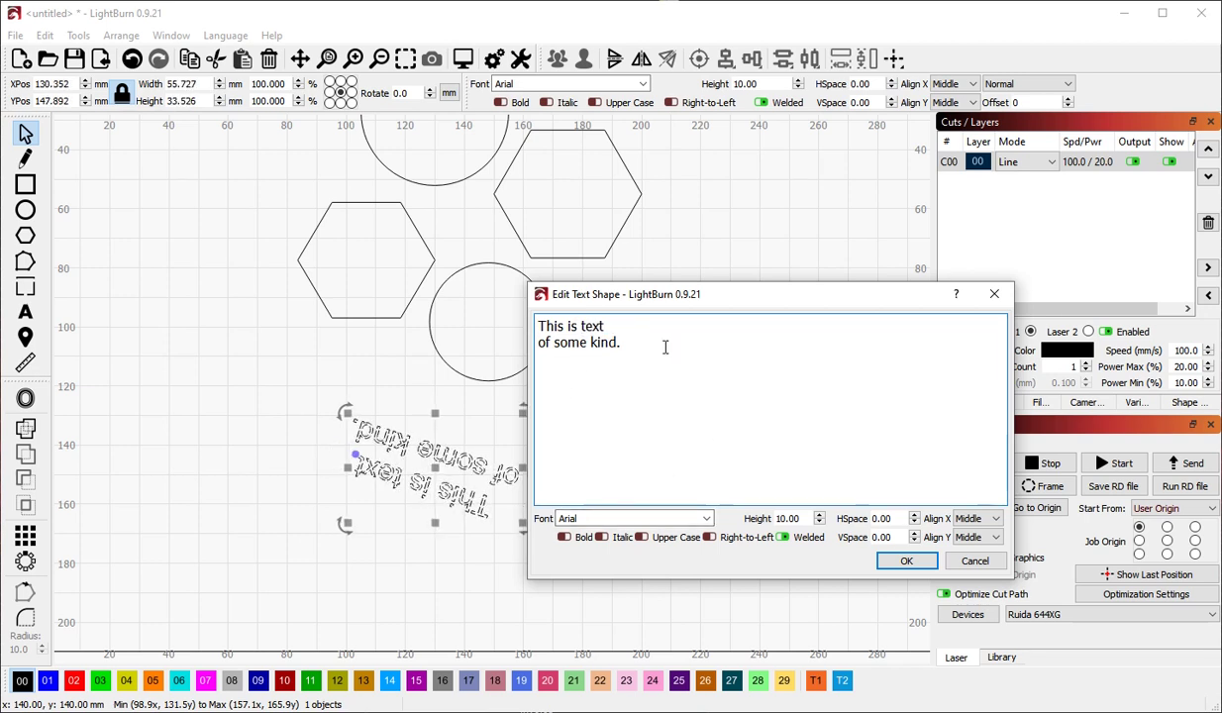
{"action": "left_click", "coordinate": [683, 346]}
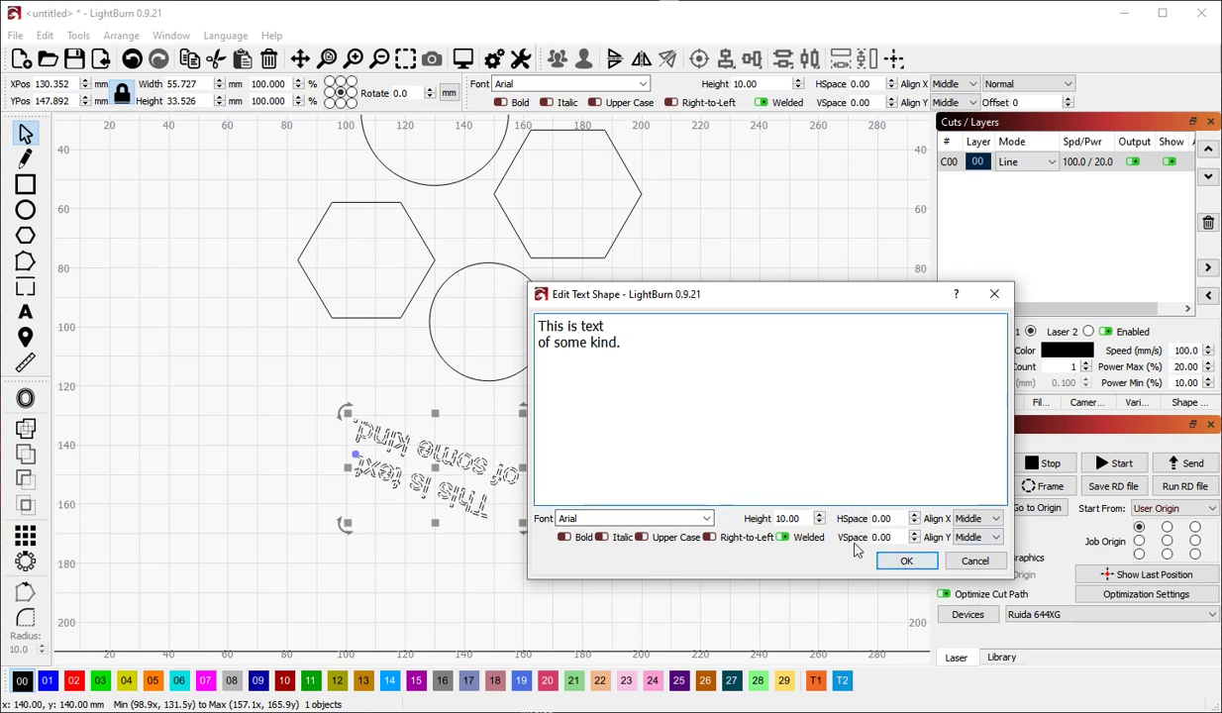
{"action": "left_click", "coordinate": [902, 560]}
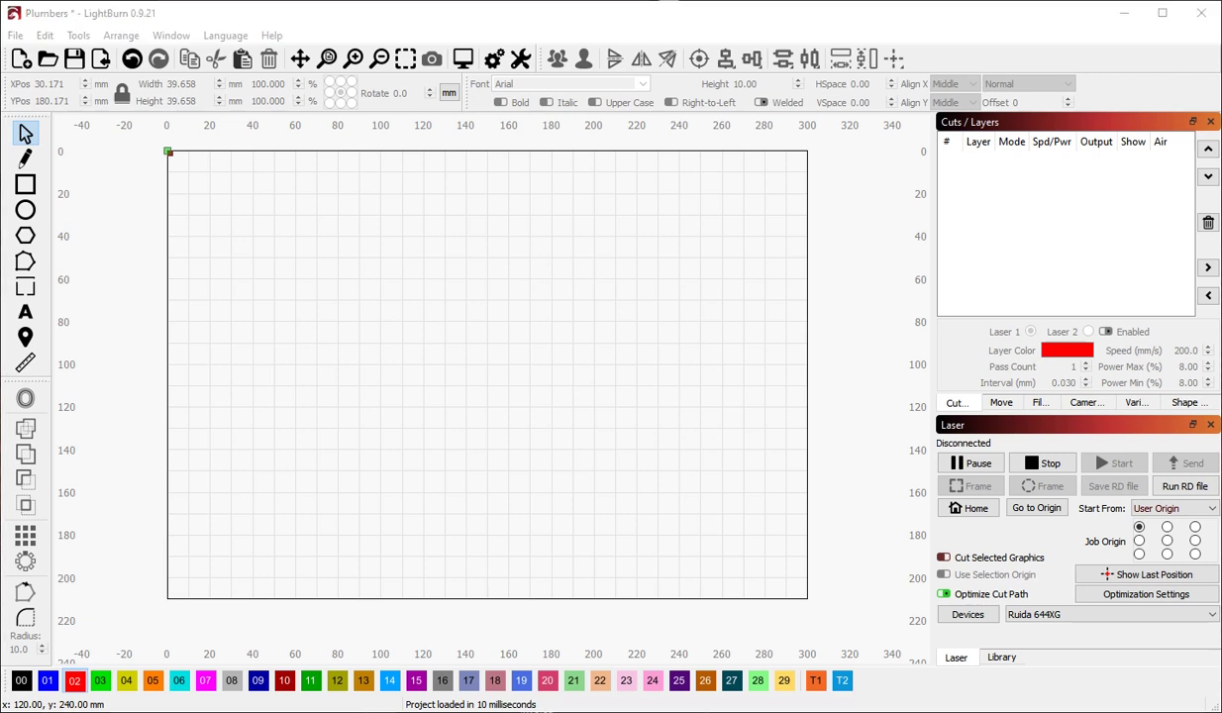
{"action": "key", "text": "ctrl+v"}
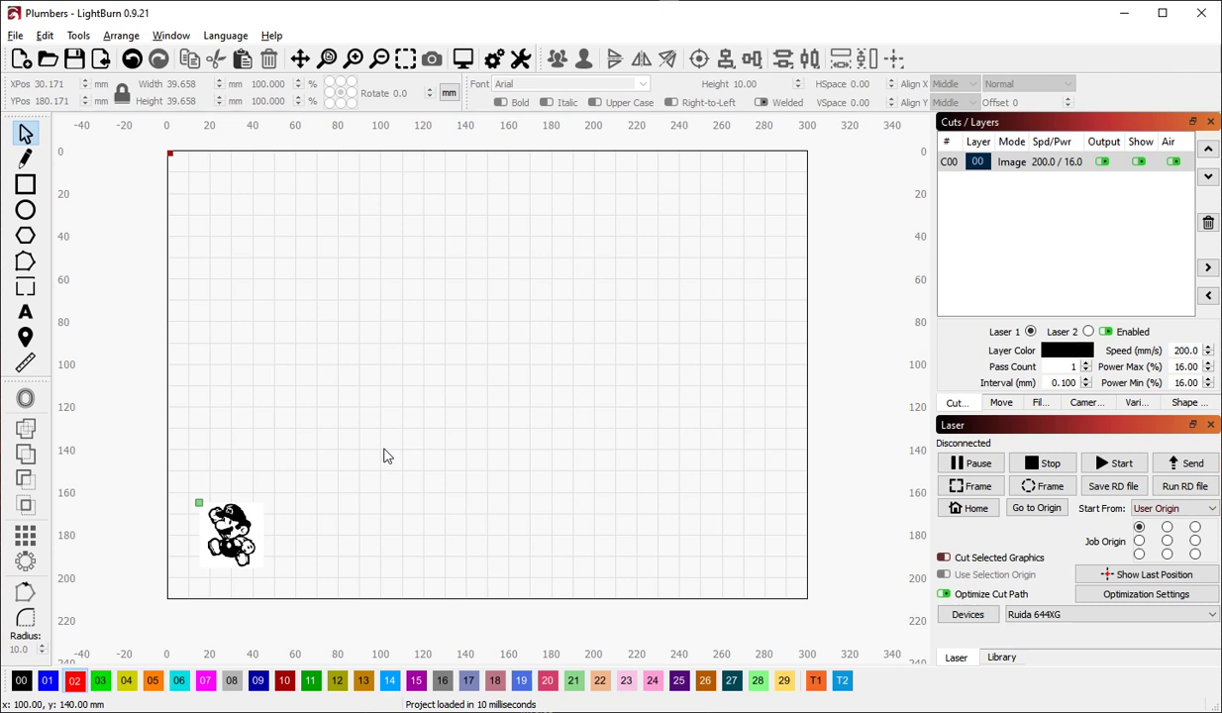
{"action": "key", "text": "alt+p"}
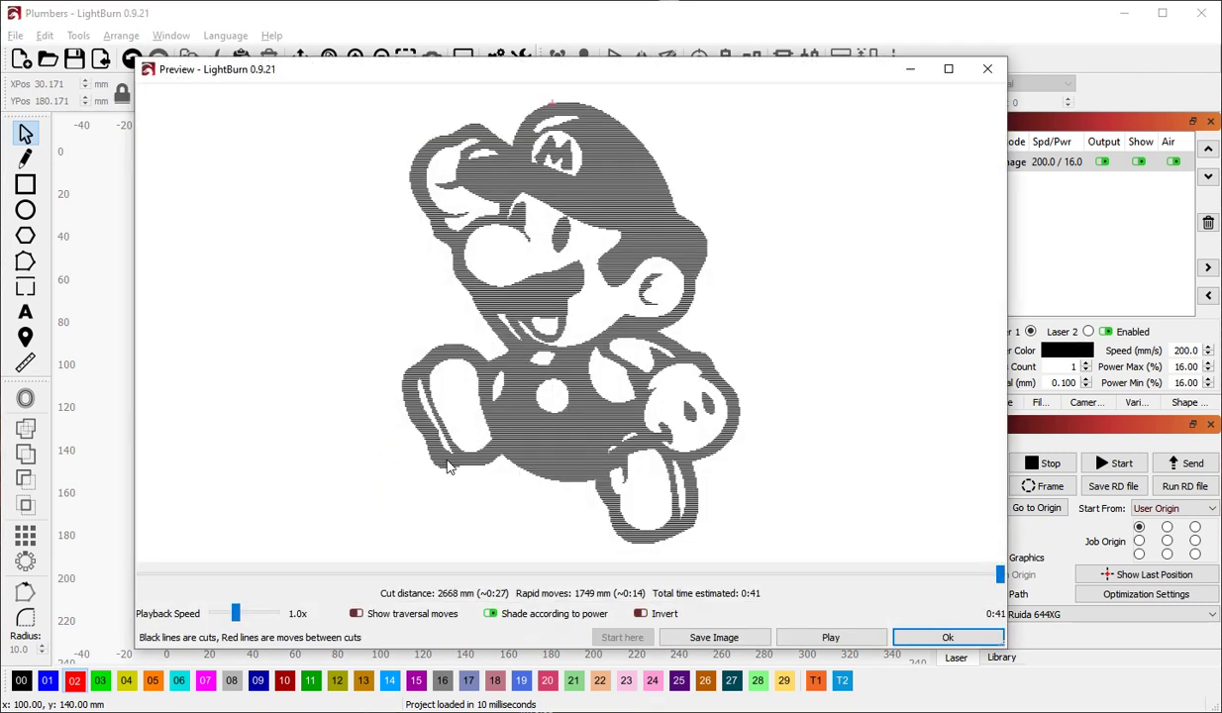
{"action": "scroll", "coordinate": [572, 310], "scroll_direction": "down", "scroll_amount": 4}
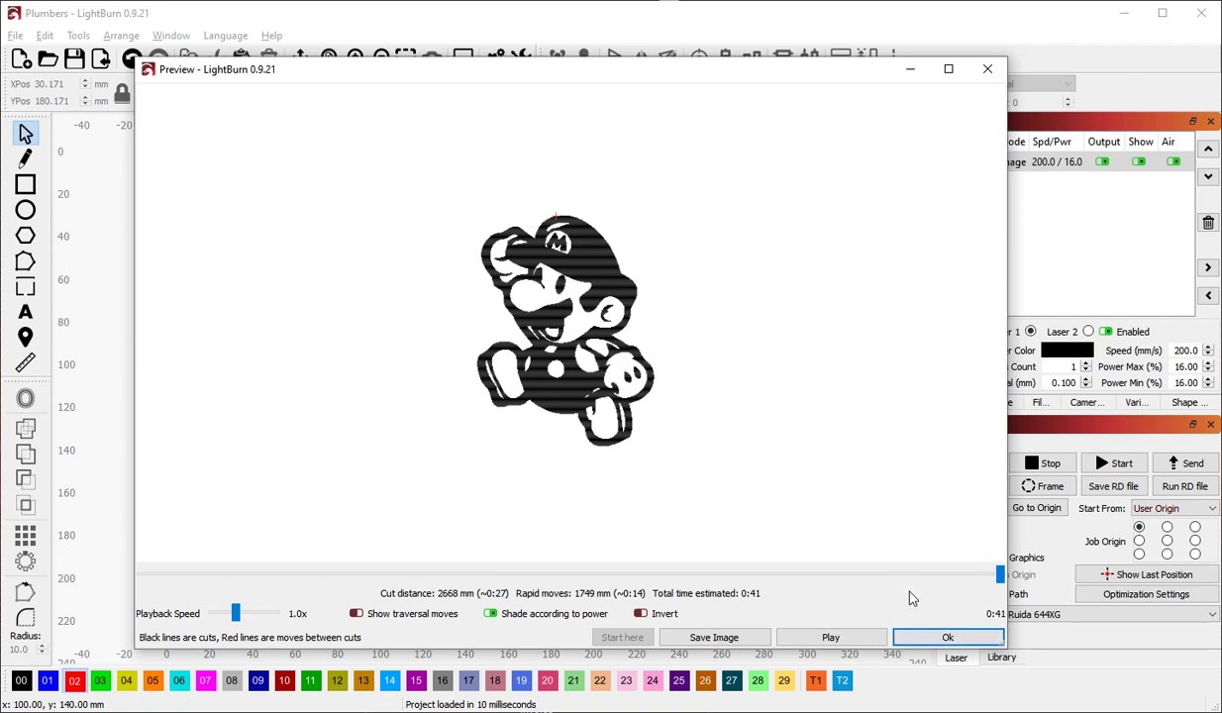
{"action": "left_click", "coordinate": [943, 636]}
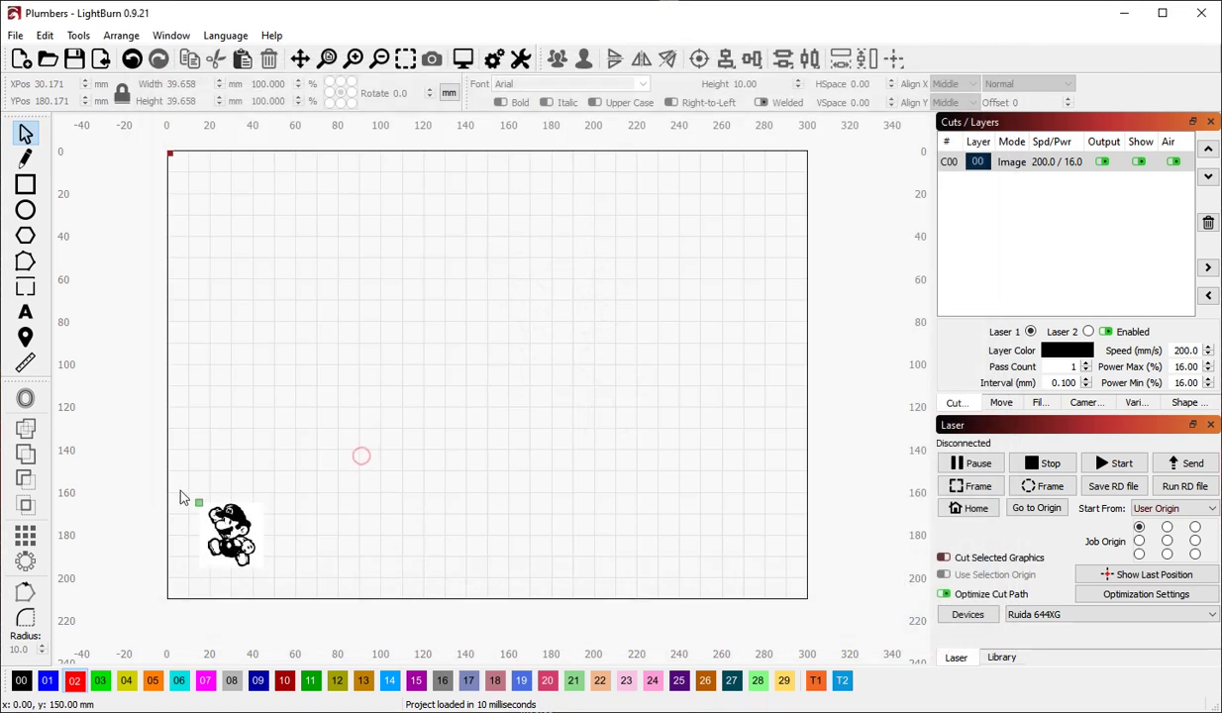
Draw a 40 mm square around Mario on the red C02 Line layer.
{"action": "left_click", "coordinate": [15, 35]}
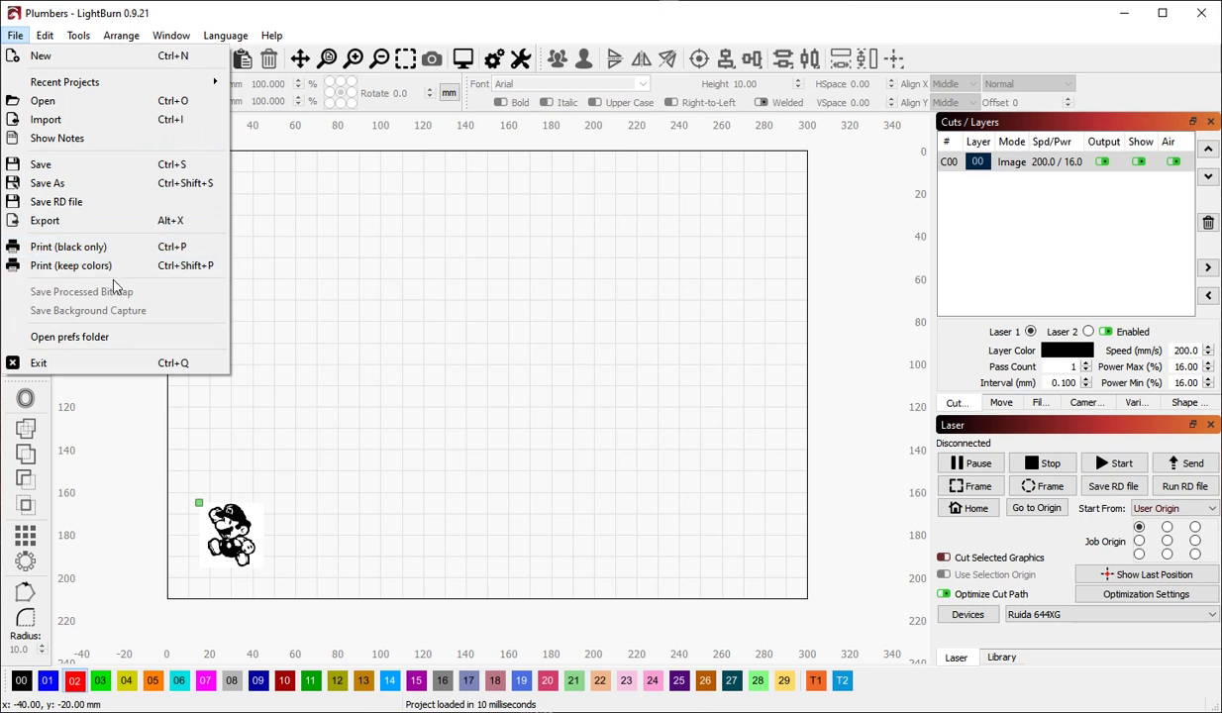
{"action": "left_click", "coordinate": [428, 343]}
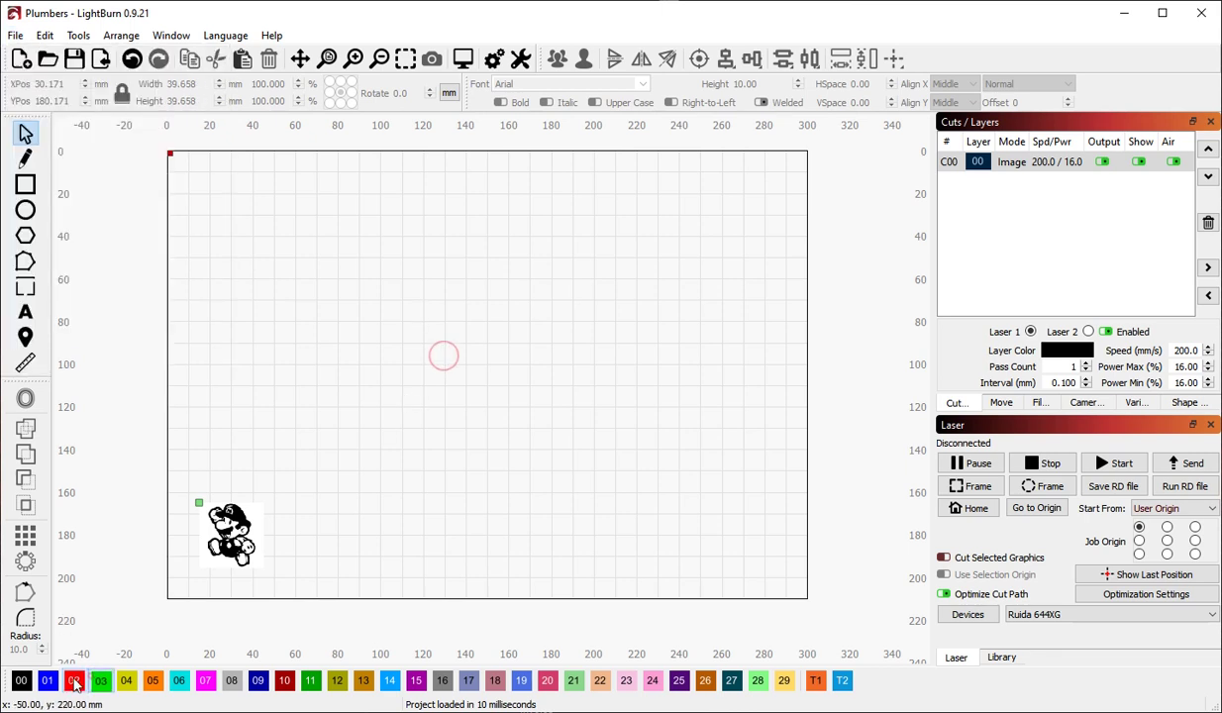
{"action": "left_click", "coordinate": [25, 184]}
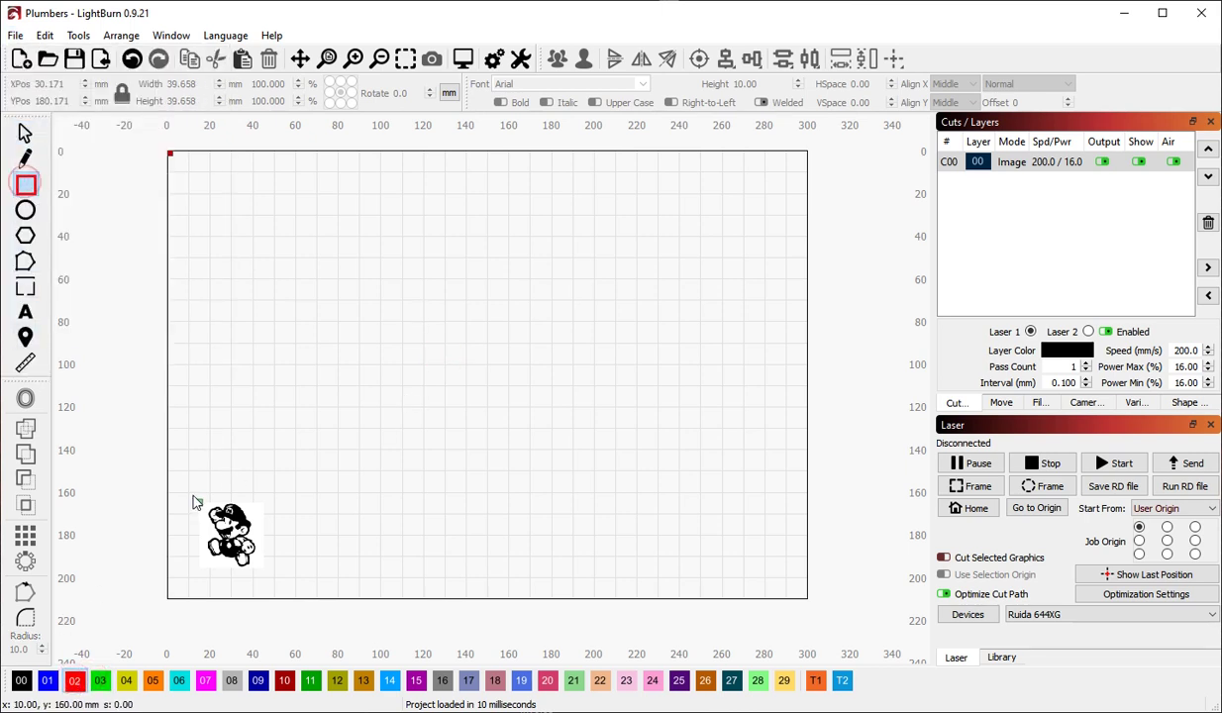
{"action": "mouse_move", "coordinate": [193, 495]}
{"action": "left_mouse_down"}
{"action": "mouse_move", "coordinate": [253, 572]}
{"action": "mouse_move", "coordinate": [274, 577]}
{"action": "left_mouse_up"}
{"action": "key", "text": "Escape"}
{"action": "left_click", "coordinate": [985, 184]}
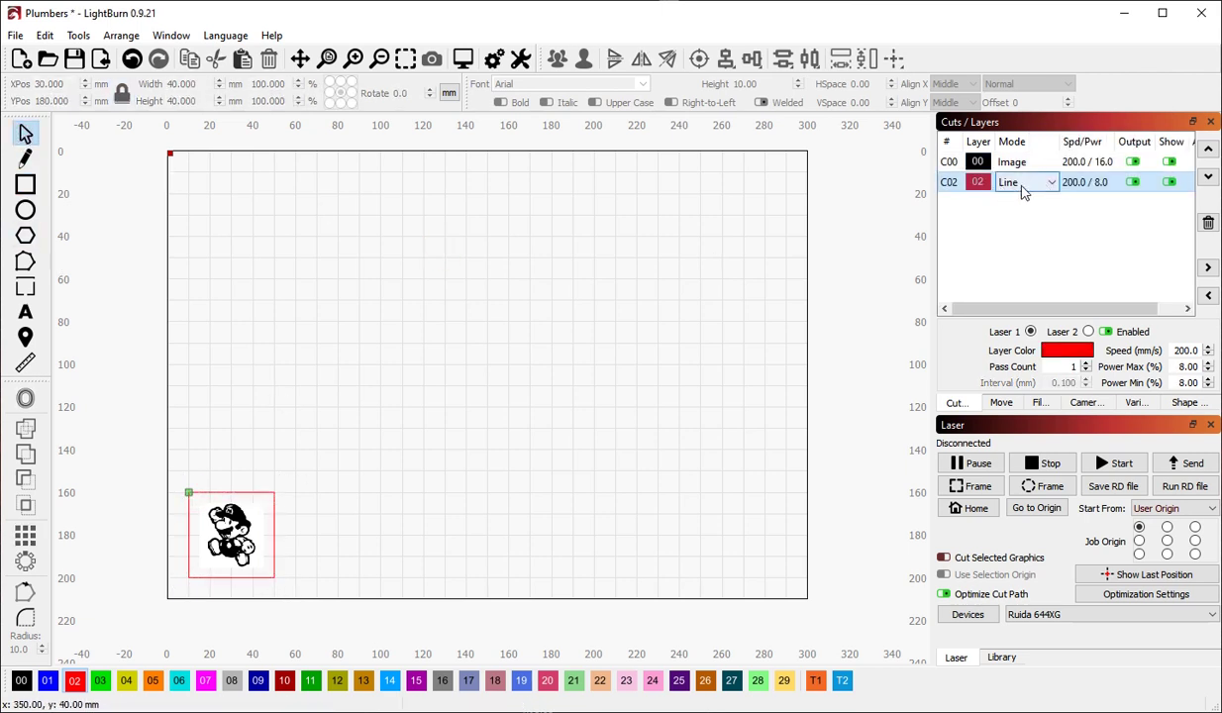
Print the design black-only to Microsoft Print to PDF, overwriting Plumber.pdf.
{"action": "left_click", "coordinate": [15, 35]}
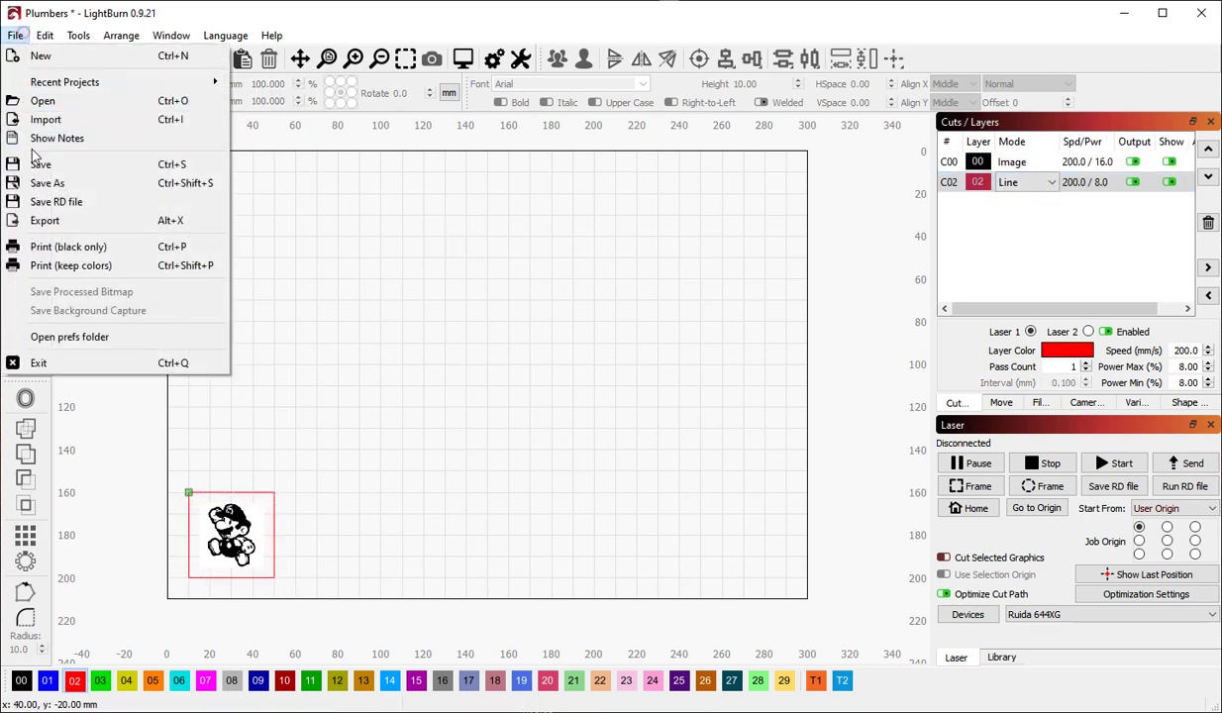
{"action": "left_click", "coordinate": [66, 248]}
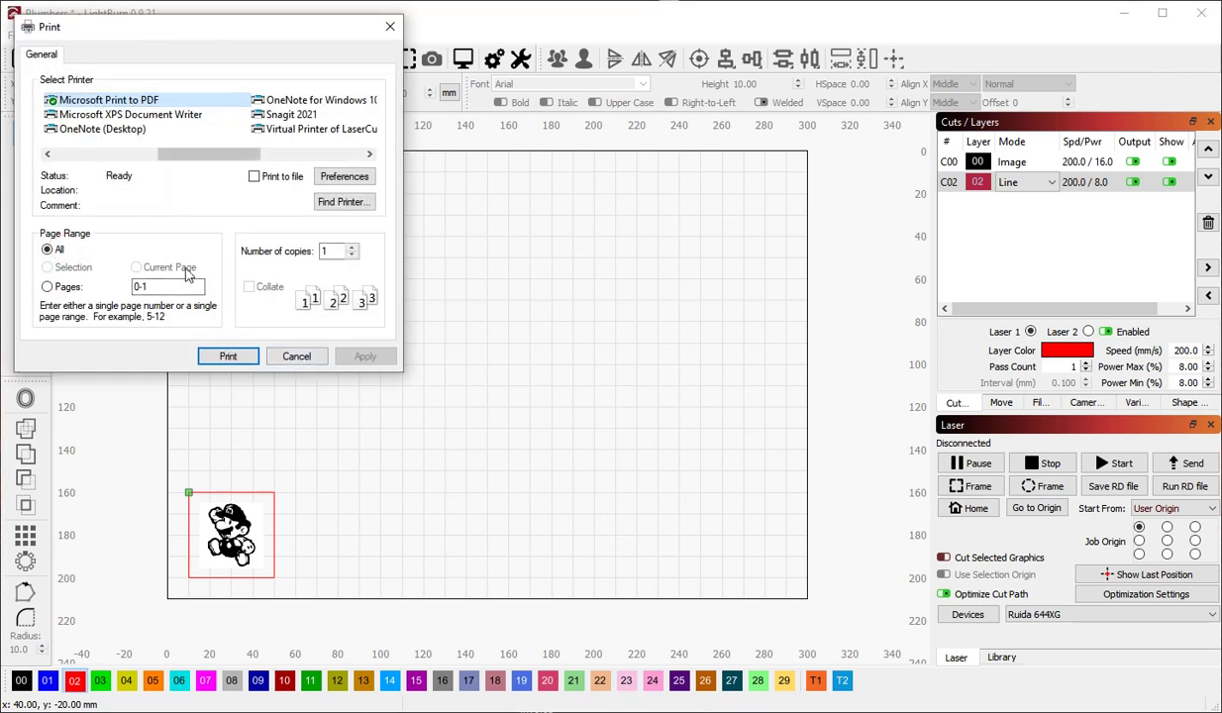
{"action": "left_click", "coordinate": [230, 355]}
{"action": "left_click", "coordinate": [261, 491]}
{"action": "type", "text": "pl"}
{"action": "key", "text": "Return"}
{"action": "key", "text": "Left"}
{"action": "key", "text": "Return"}
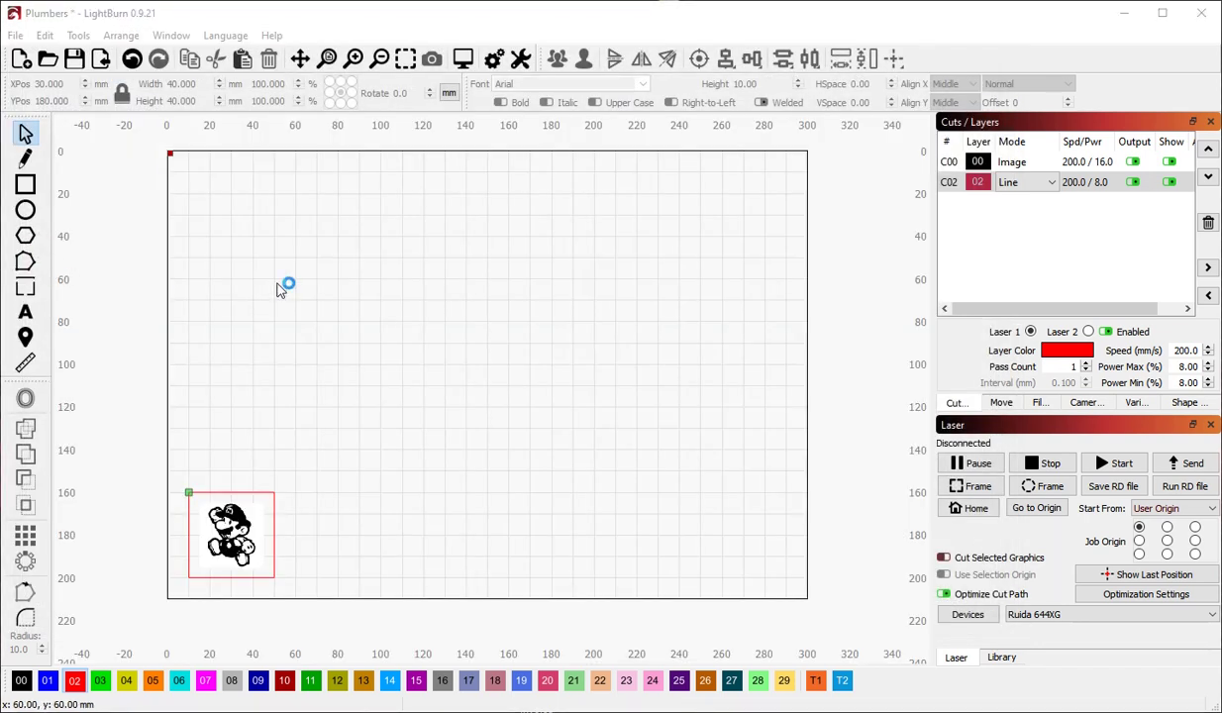
{"action": "scroll", "coordinate": [567, 409], "scroll_direction": "down", "scroll_amount": 2}
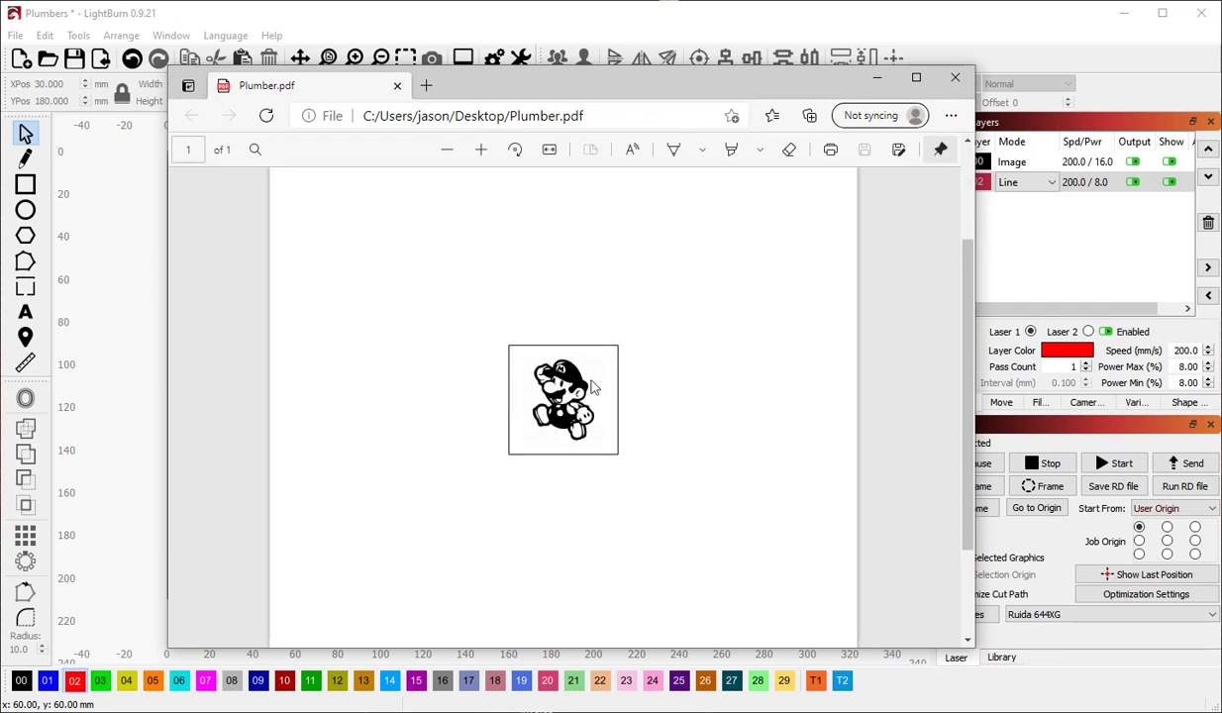
{"action": "scroll", "coordinate": [476, 306], "scroll_direction": "up", "scroll_amount": 6, "text": "ctrl"}
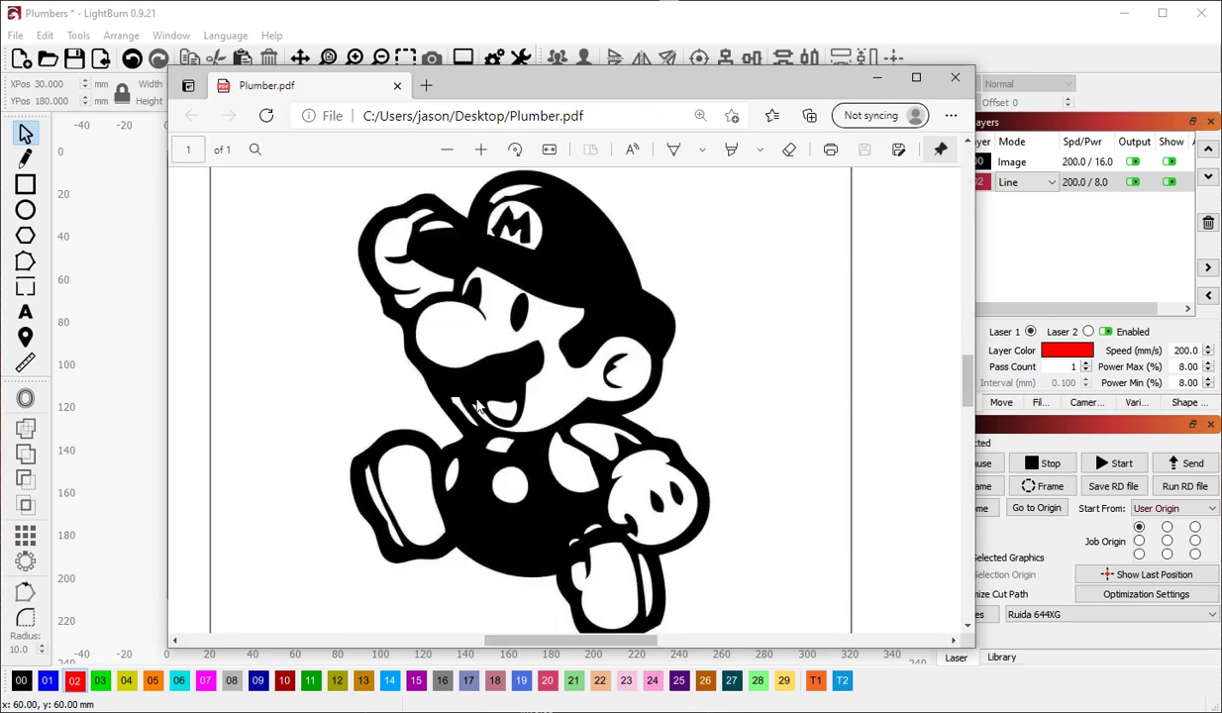
{"action": "scroll", "coordinate": [602, 354], "scroll_direction": "down", "scroll_amount": 5}
{"action": "scroll", "coordinate": [637, 277], "scroll_direction": "up", "scroll_amount": 4}
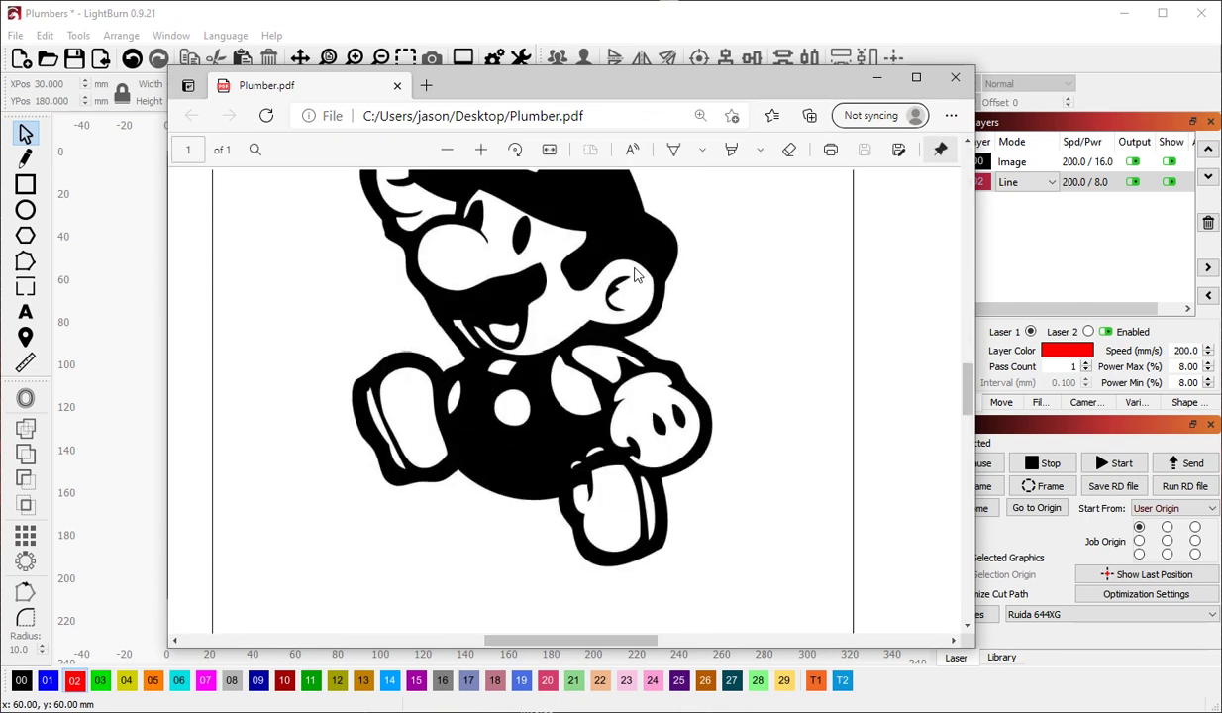
{"action": "scroll", "coordinate": [661, 381], "scroll_direction": "down", "scroll_amount": 5, "text": "ctrl"}
{"action": "scroll", "coordinate": [646, 390], "scroll_direction": "up", "scroll_amount": 6, "text": "ctrl"}
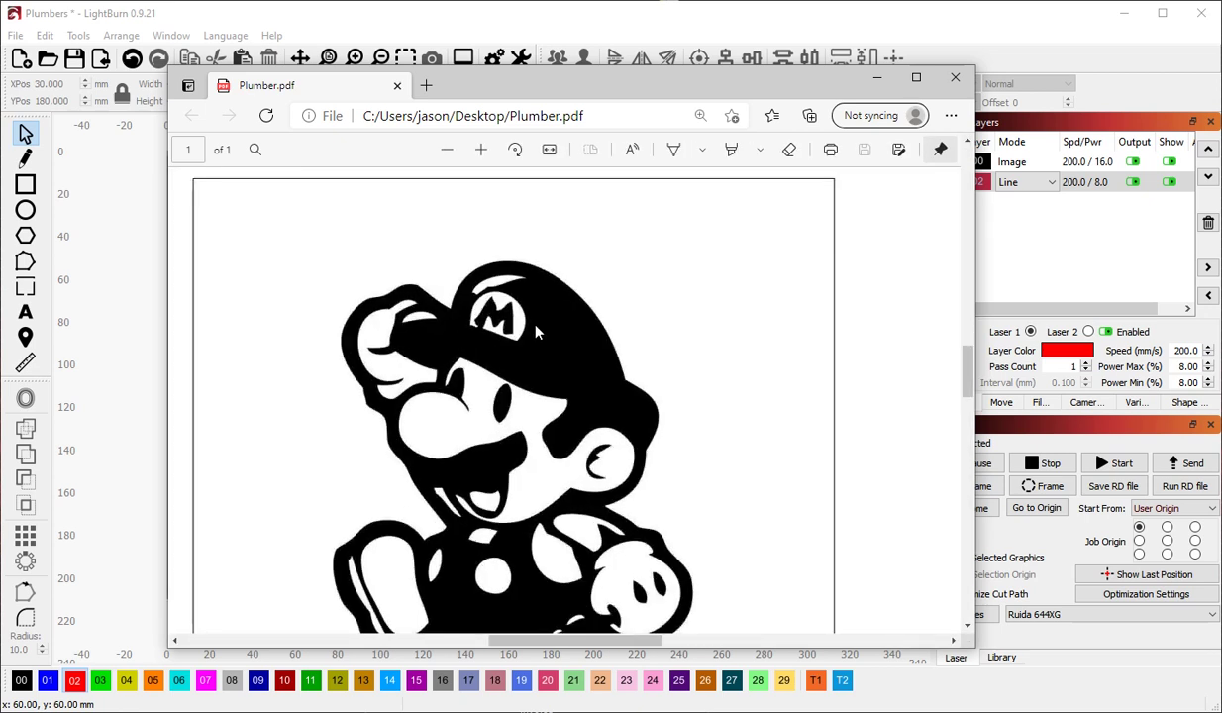
{"action": "scroll", "coordinate": [573, 280], "scroll_direction": "down", "scroll_amount": 2, "text": "ctrl"}
{"action": "scroll", "coordinate": [577, 276], "scroll_direction": "down", "scroll_amount": 3, "text": "ctrl"}
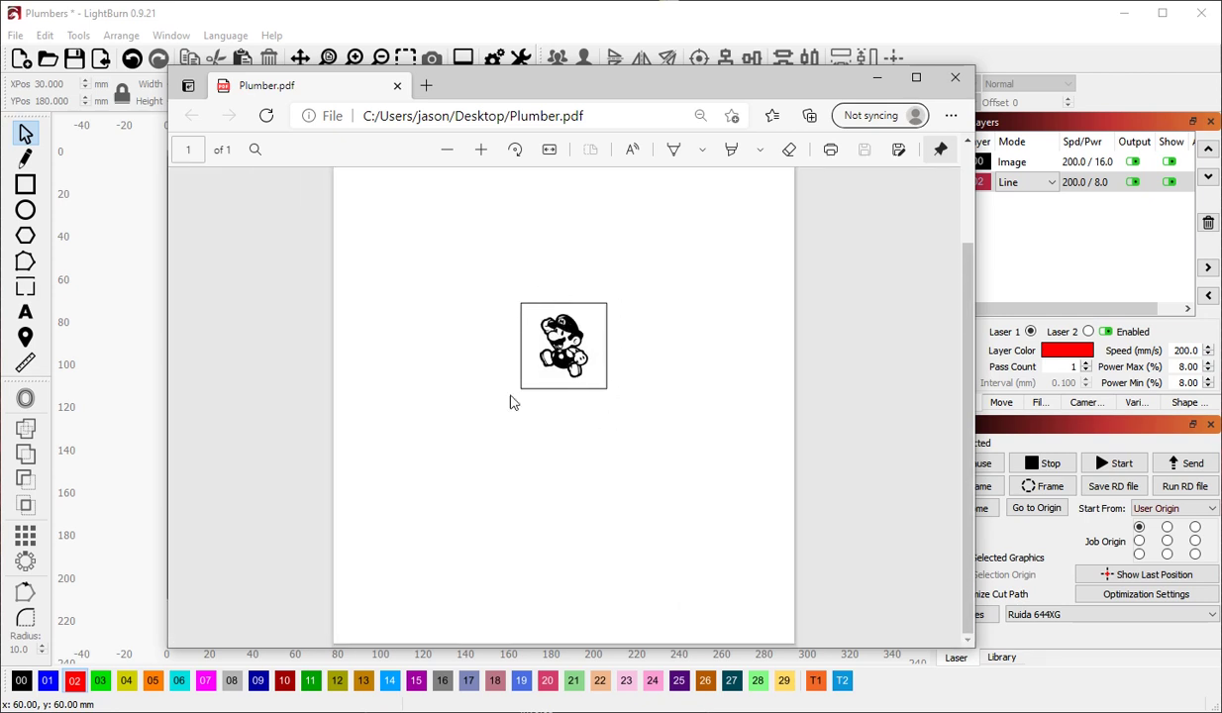
{"action": "scroll", "coordinate": [540, 391], "scroll_direction": "down", "scroll_amount": 2}
{"action": "scroll", "coordinate": [589, 351], "scroll_direction": "up", "scroll_amount": 1}
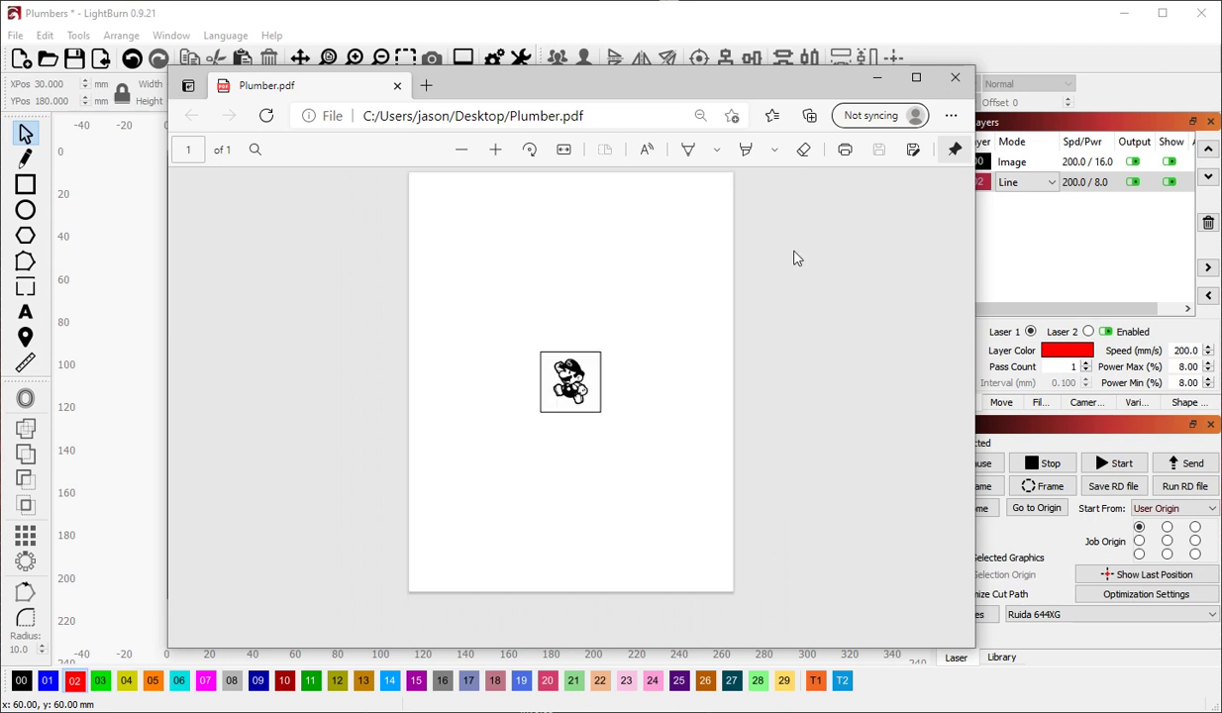
{"action": "left_click", "coordinate": [956, 78]}
Use Print (keep colors) to Microsoft Print to PDF, saving over Plumber.pdf.
{"action": "left_click", "coordinate": [416, 430]}
{"action": "left_click", "coordinate": [16, 36]}
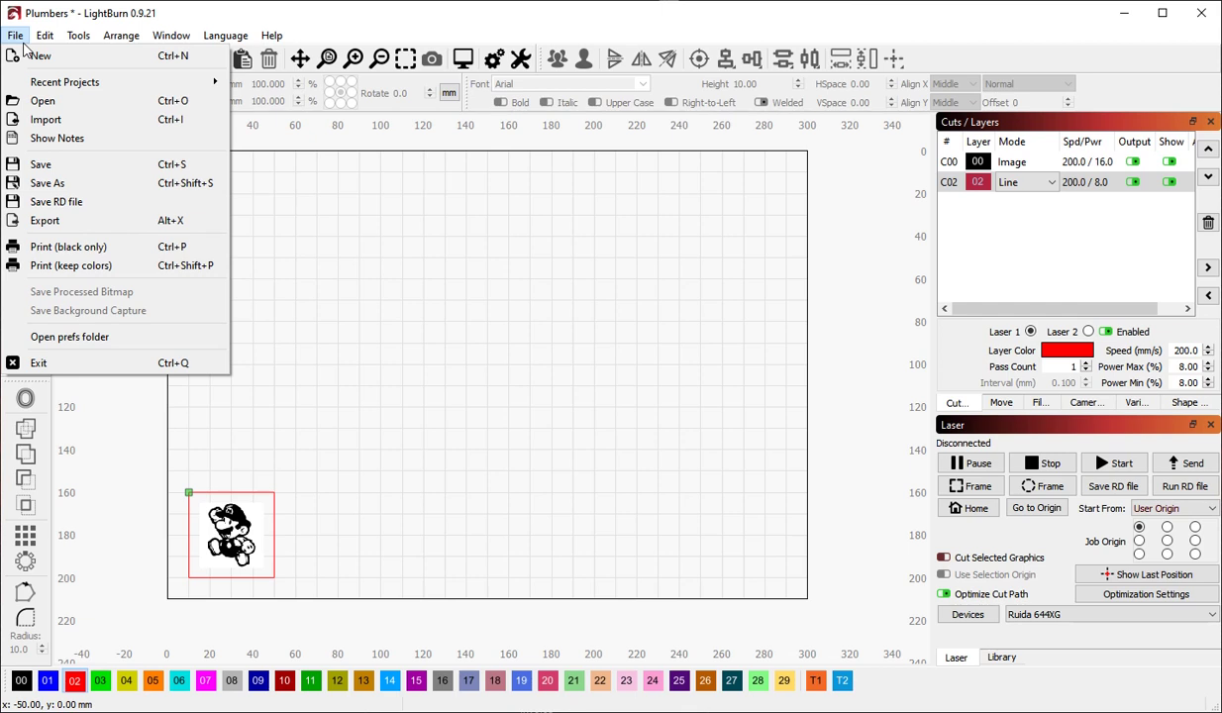
{"action": "mouse_move", "coordinate": [45, 36]}
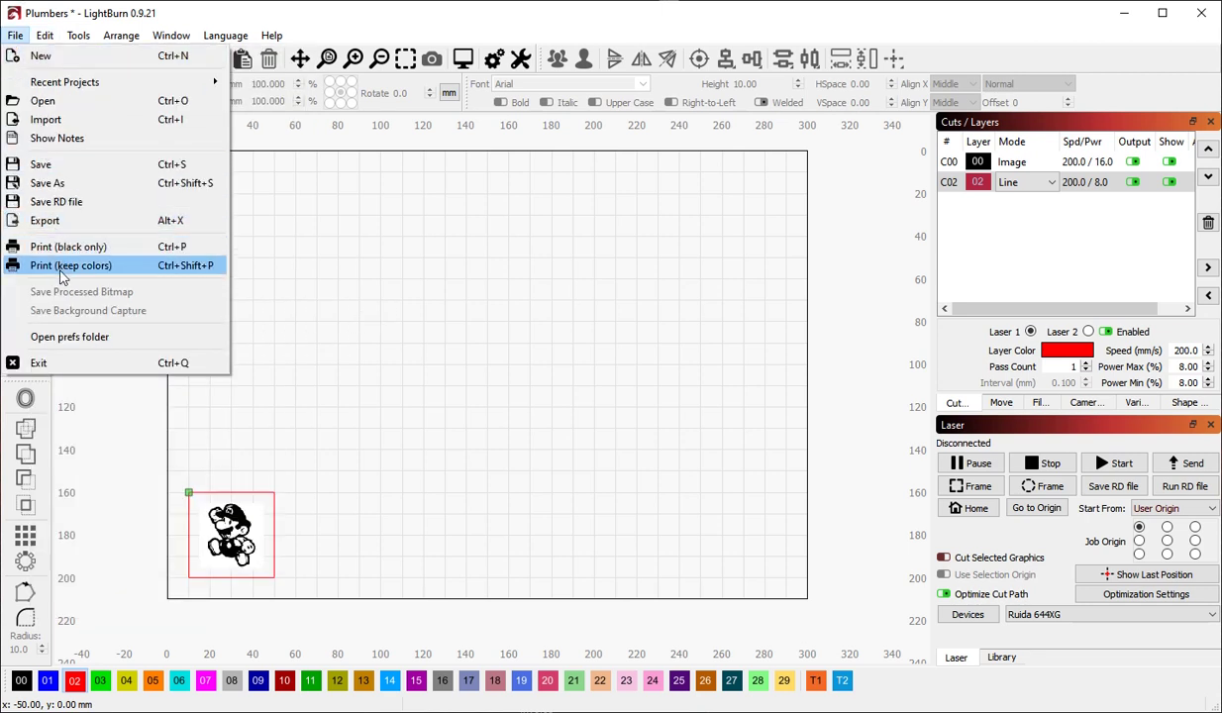
{"action": "left_click", "coordinate": [65, 268]}
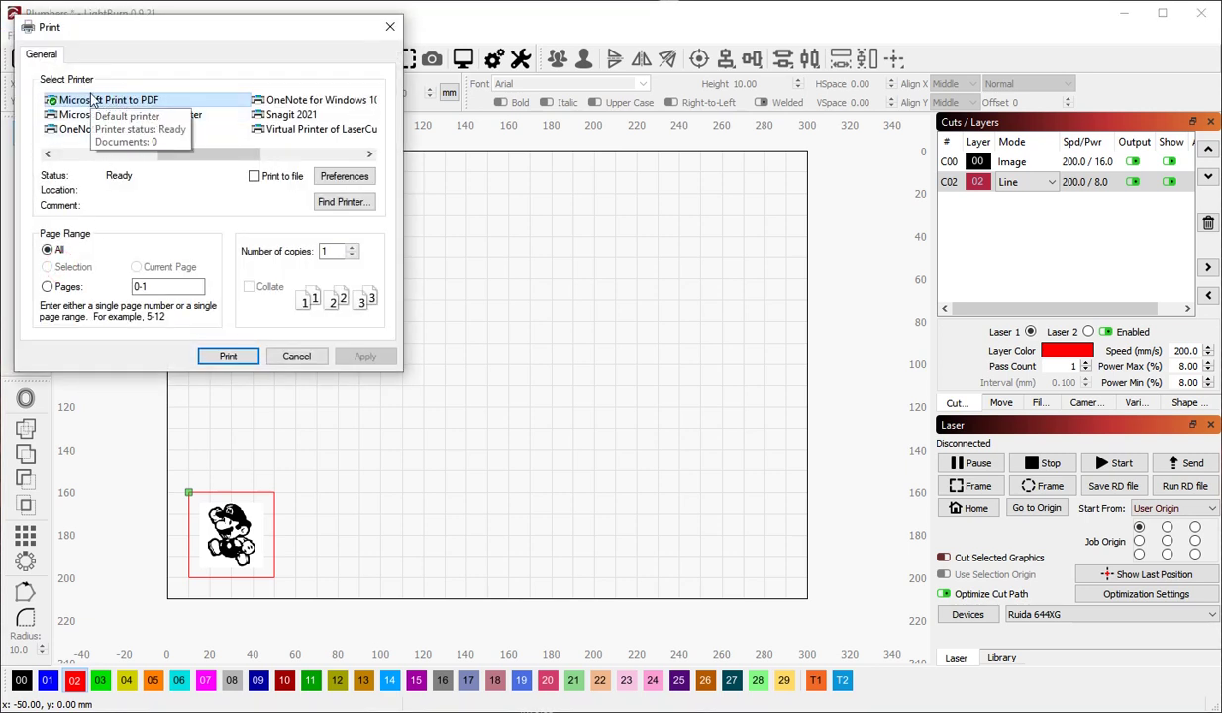
{"action": "left_click", "coordinate": [228, 356]}
{"action": "left_click", "coordinate": [216, 382]}
{"action": "type", "text": "plu"}
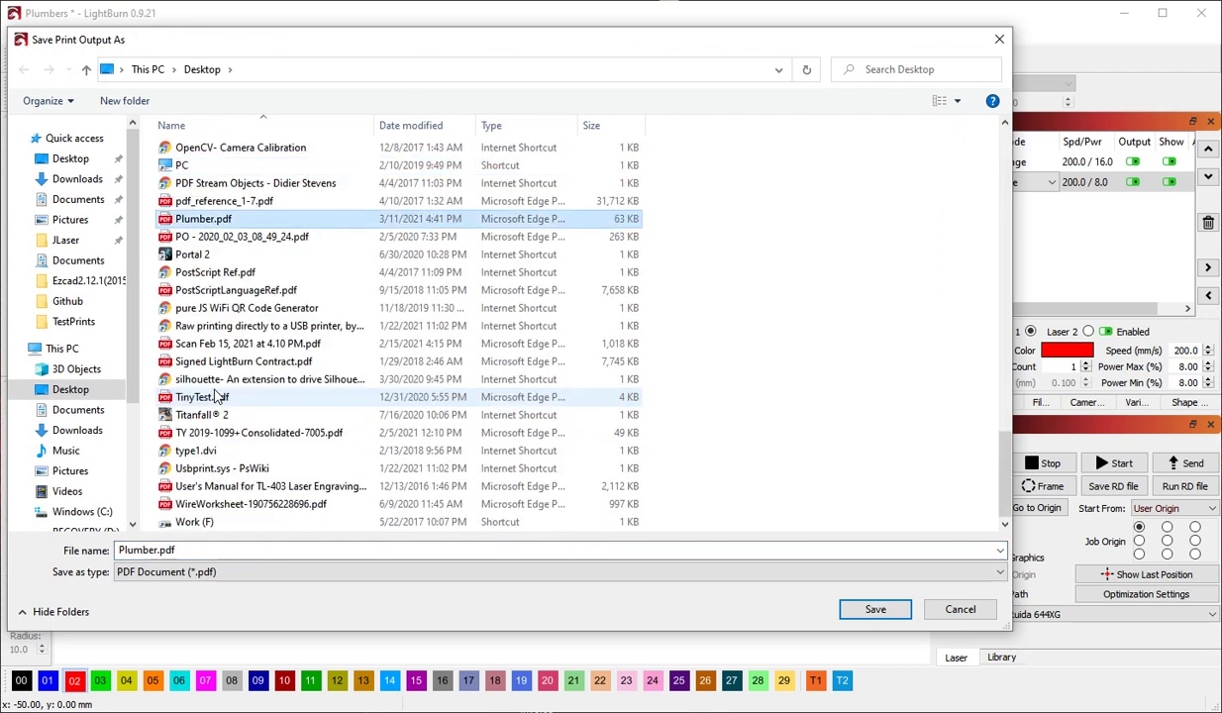
{"action": "key", "text": "Return"}
{"action": "key", "text": "y"}
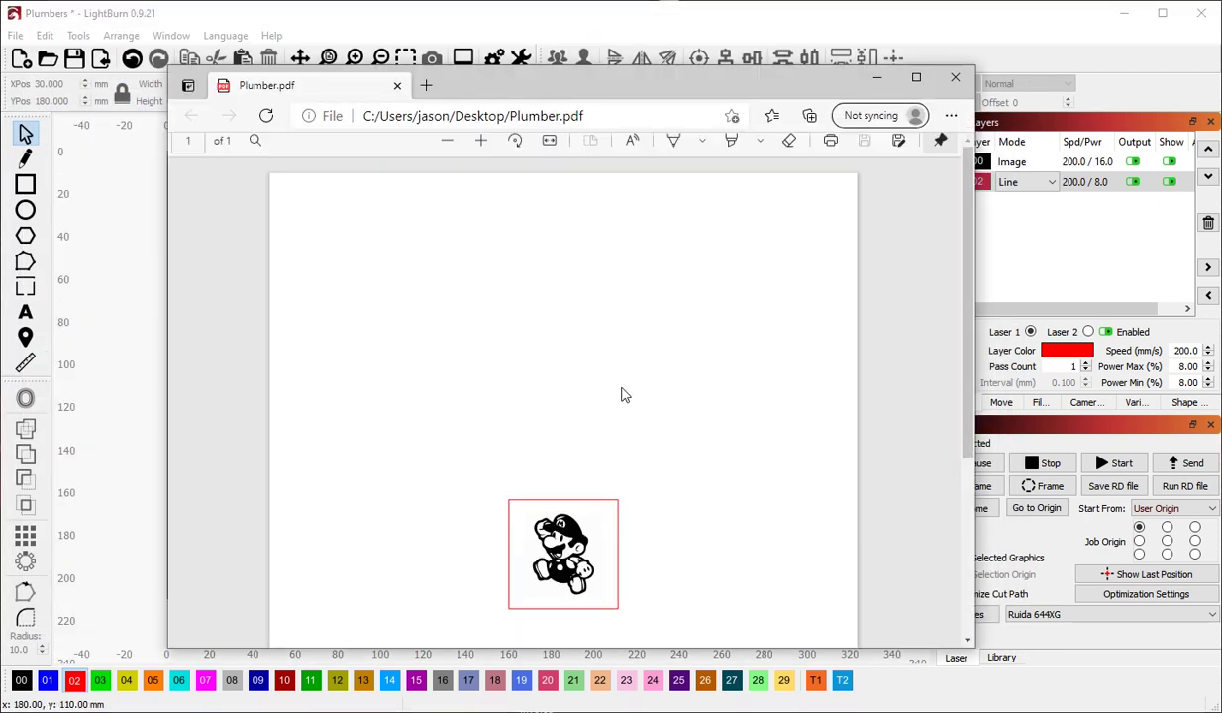
{"action": "scroll", "coordinate": [575, 438], "scroll_direction": "down", "scroll_amount": 1}
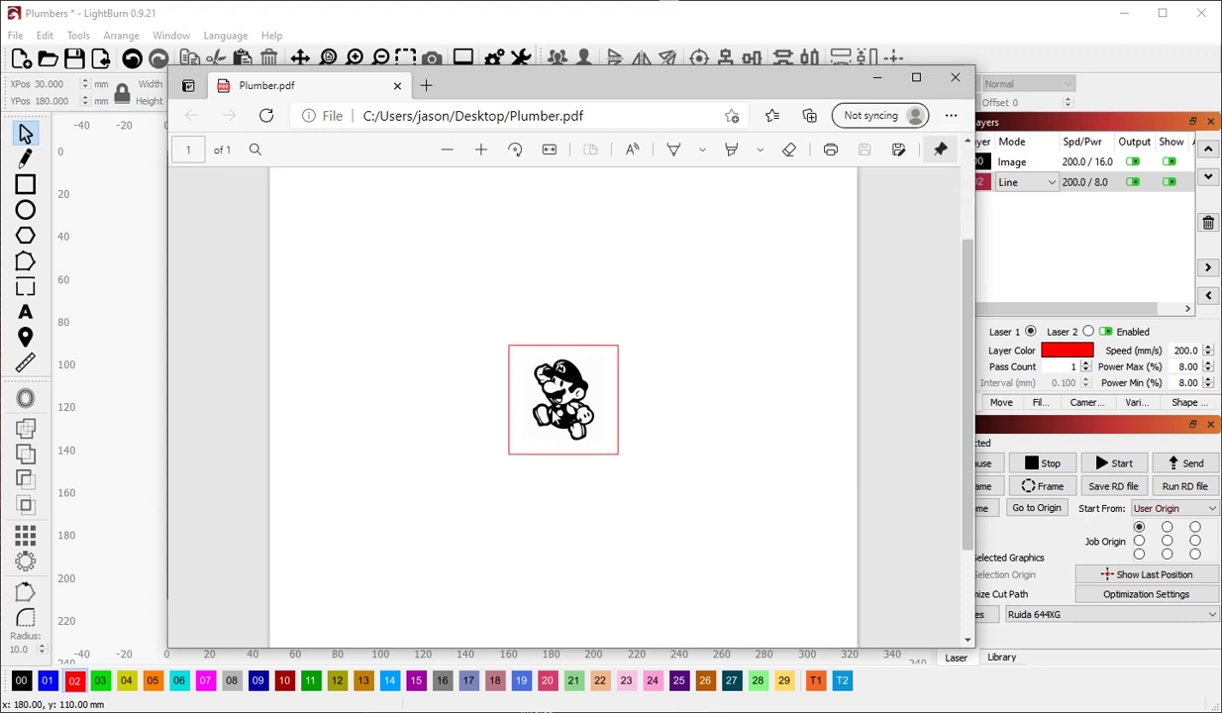
{"action": "scroll", "coordinate": [557, 408], "scroll_direction": "up", "scroll_amount": 3}
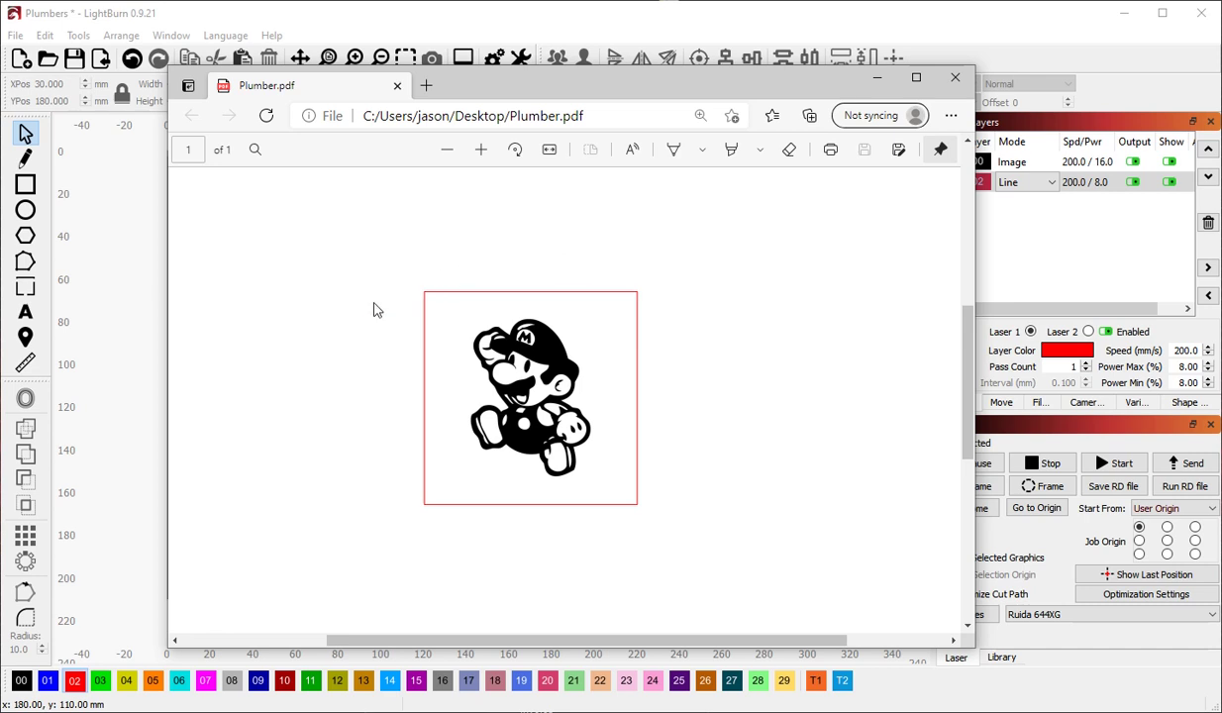
{"action": "scroll", "coordinate": [491, 404], "scroll_direction": "down", "scroll_amount": 2}
{"action": "scroll", "coordinate": [491, 403], "scroll_direction": "up", "scroll_amount": 2}
{"action": "scroll", "coordinate": [529, 366], "scroll_direction": "down", "scroll_amount": 2}
{"action": "scroll", "coordinate": [530, 366], "scroll_direction": "down", "scroll_amount": 2}
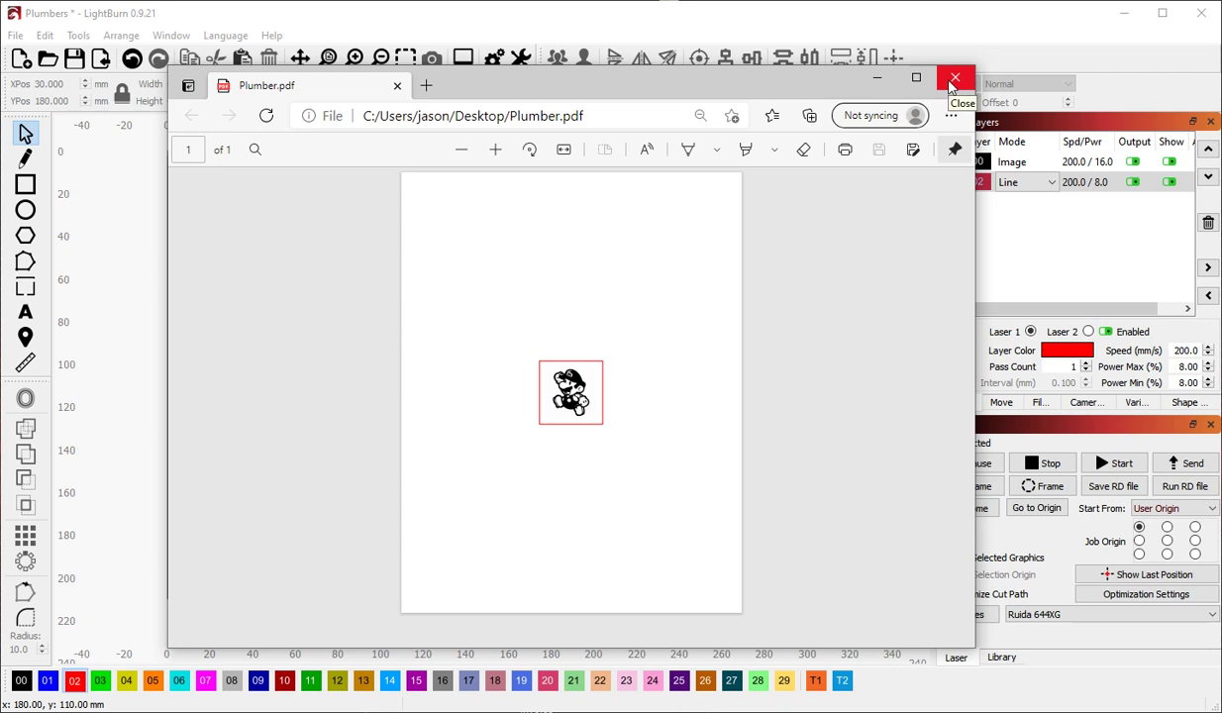
Close the colour PDF and replace the Mario design with a new empty project, declining to save.
{"action": "left_click", "coordinate": [953, 79]}
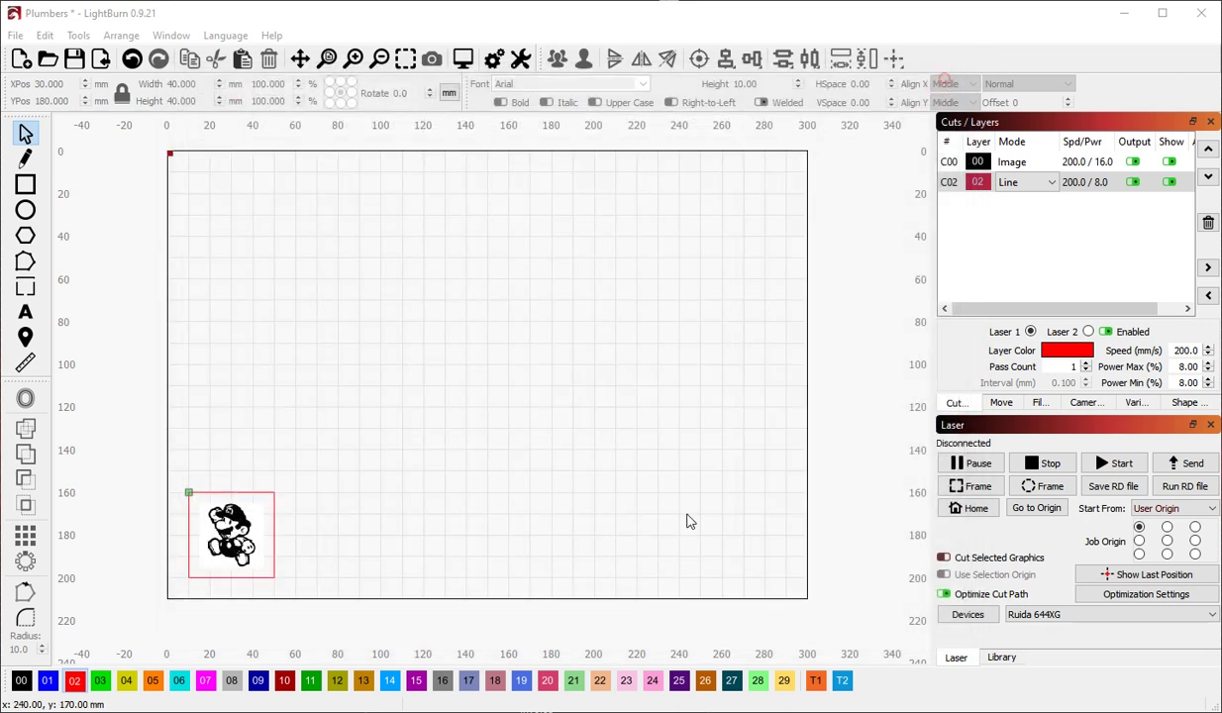
{"action": "left_click_drag", "start_coordinate": [147, 460], "coordinate": [348, 596]}
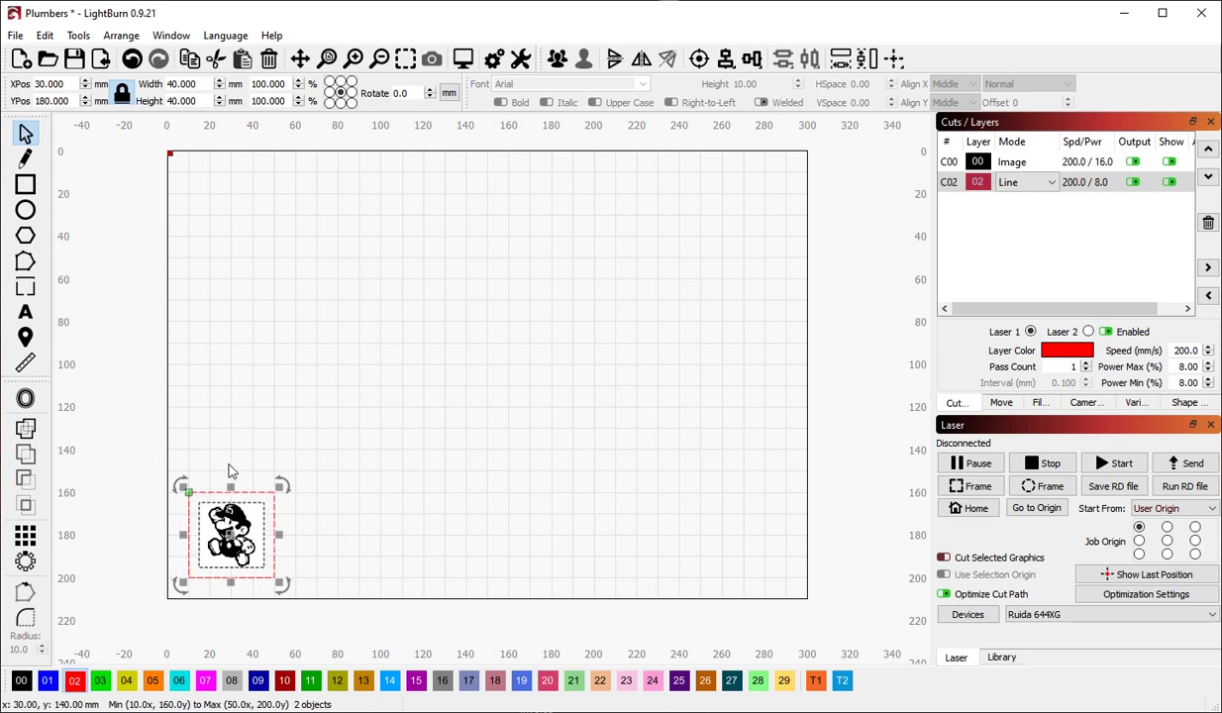
{"action": "left_click", "coordinate": [285, 441]}
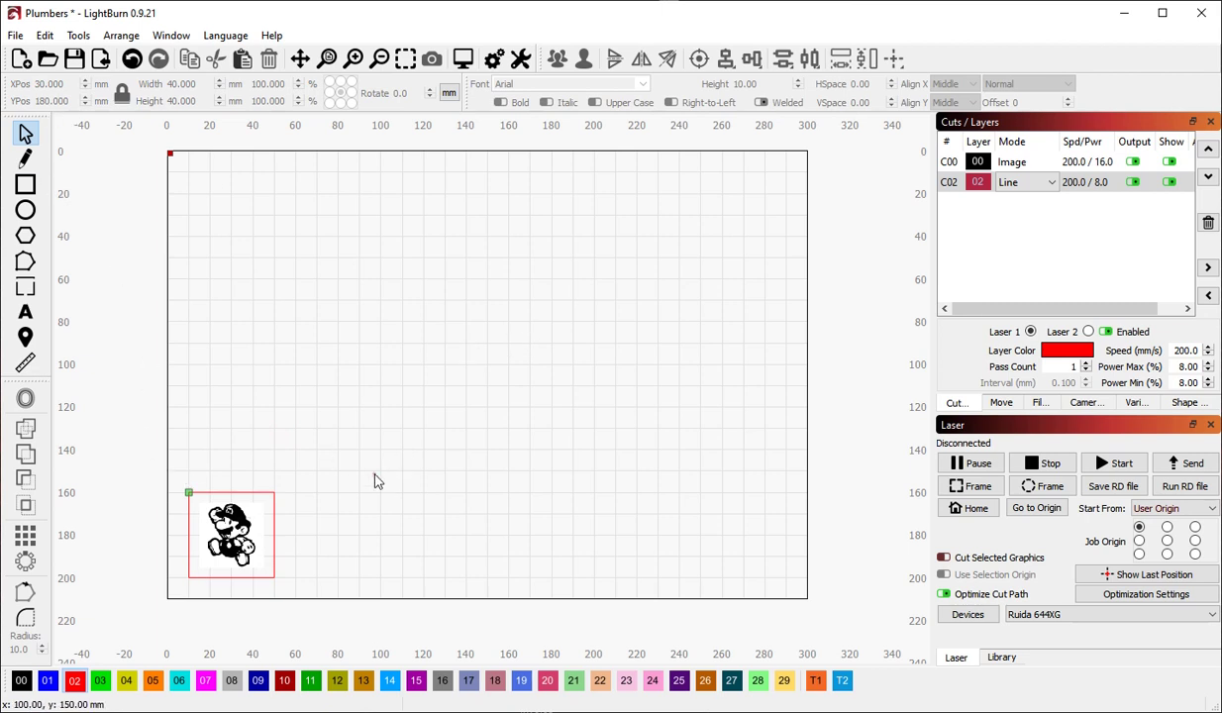
{"action": "key", "text": "alt+F4"}
{"action": "left_click", "coordinate": [646, 397]}
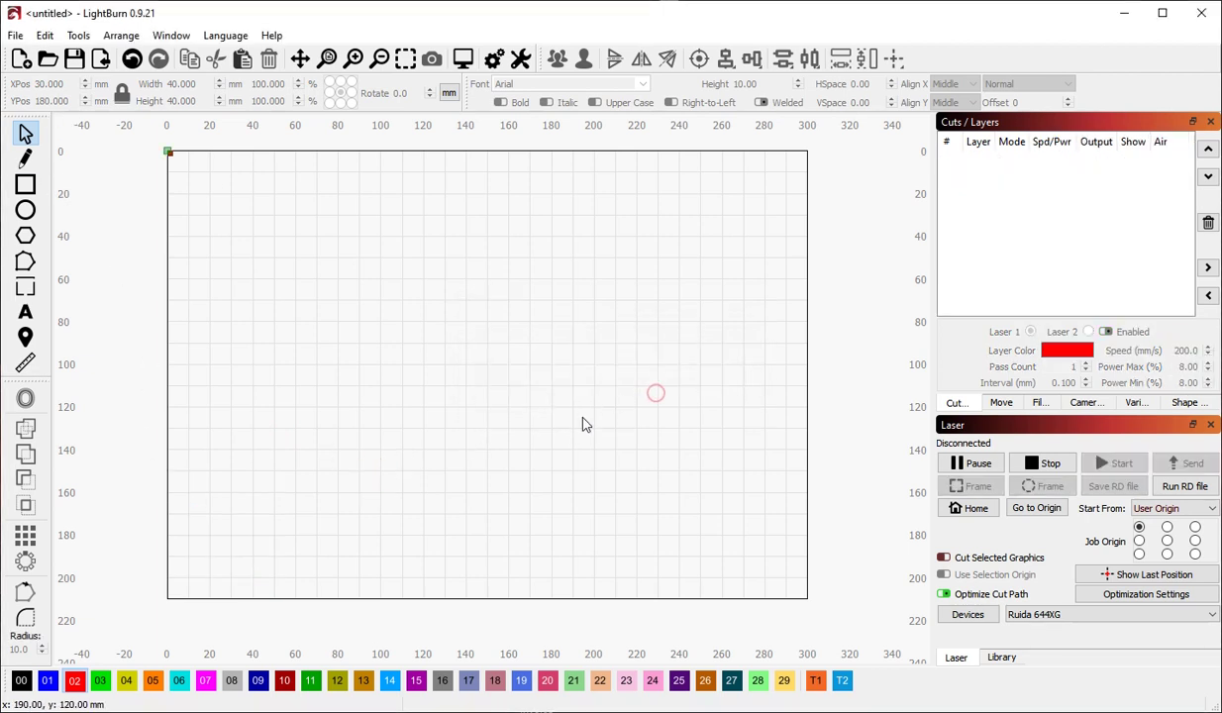